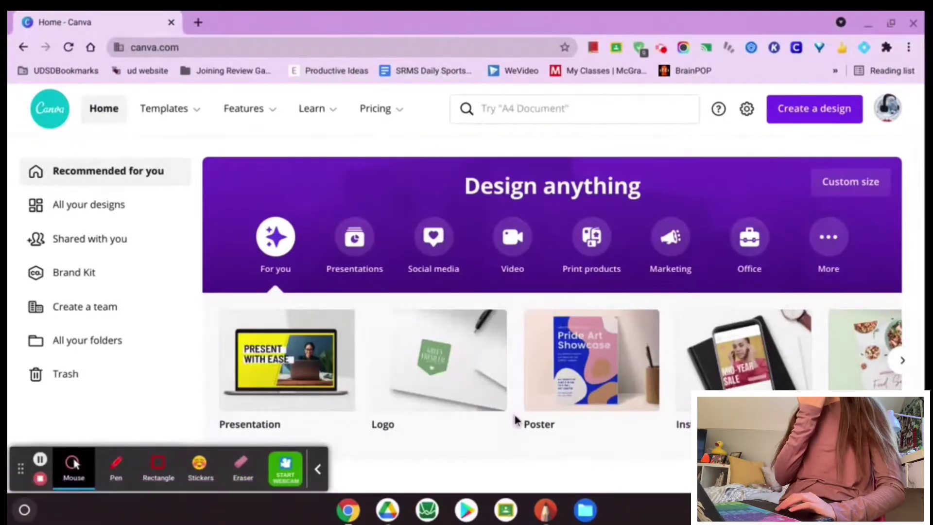
Browse the home page's template categories, including presentations, flyers, infographics, desktop wallpapers, A4 documents and cards, and return to the beginning.
scroll(516, 419, "down", 2)
scroll(515, 418, "down", 1)
scroll(515, 417, "up", 5)
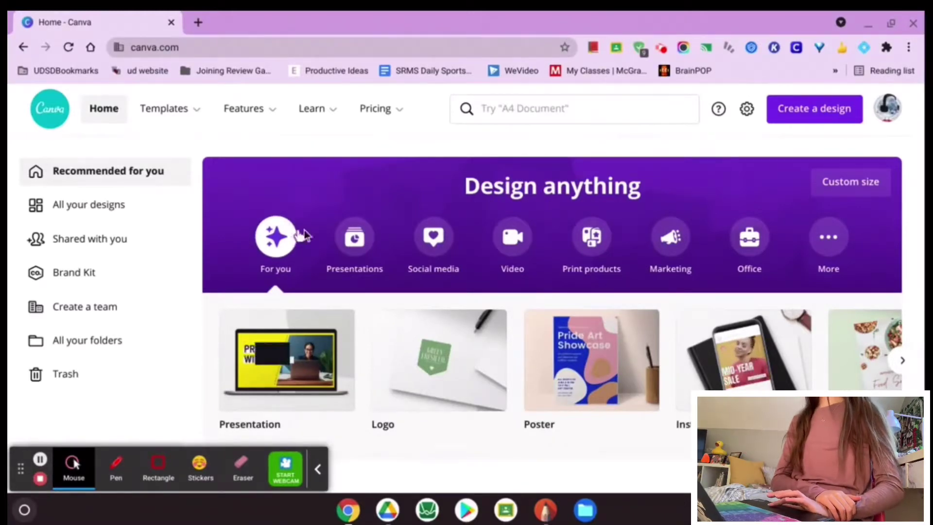
scroll(711, 269, "down", 10)
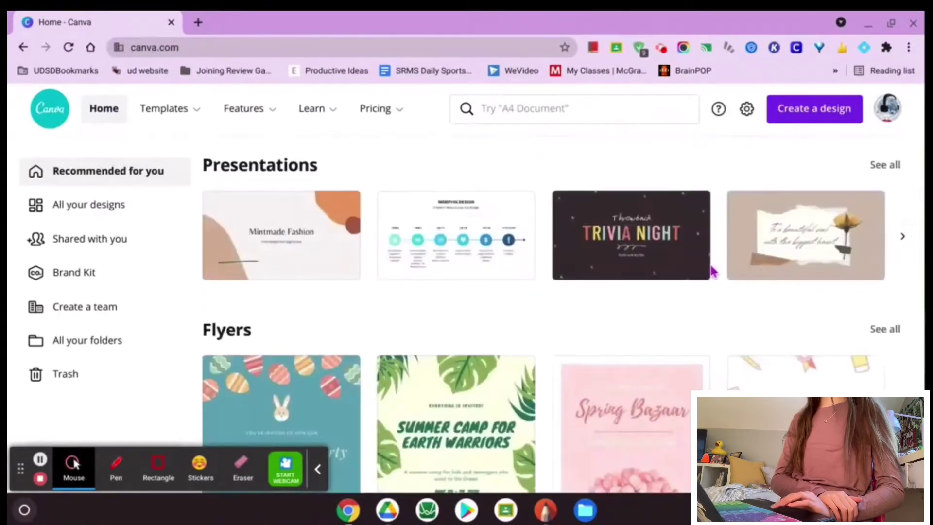
scroll(711, 270, "down", 8)
scroll(712, 271, "down", 1)
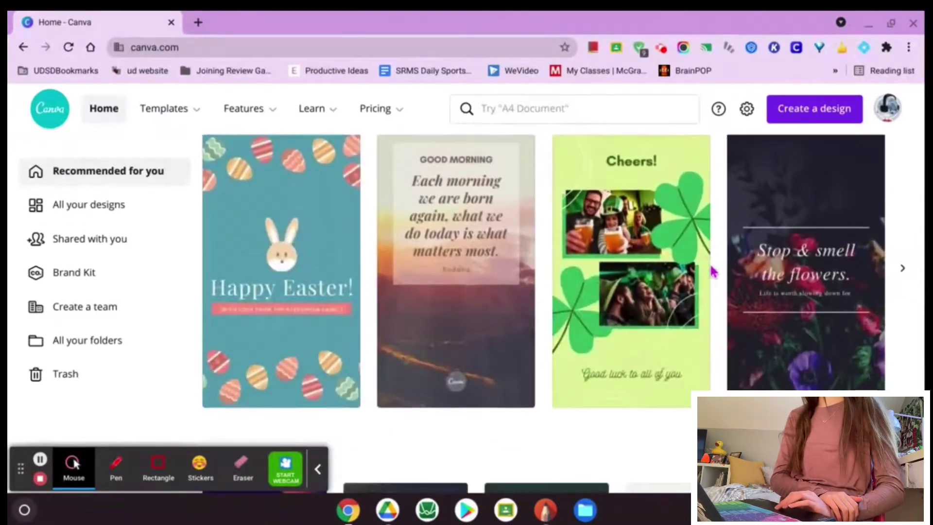
scroll(712, 271, "up", 2)
scroll(713, 271, "down", 2)
scroll(713, 271, "down", 9)
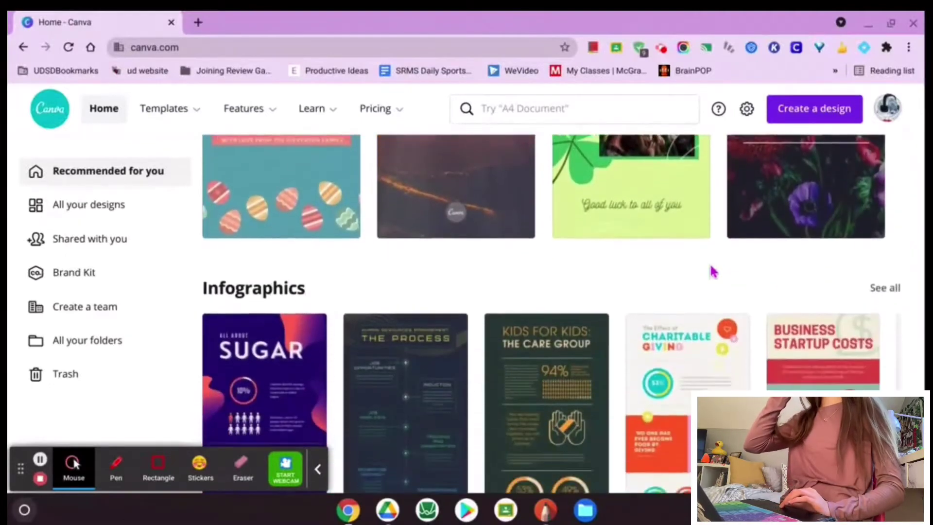
scroll(713, 271, "down", 10)
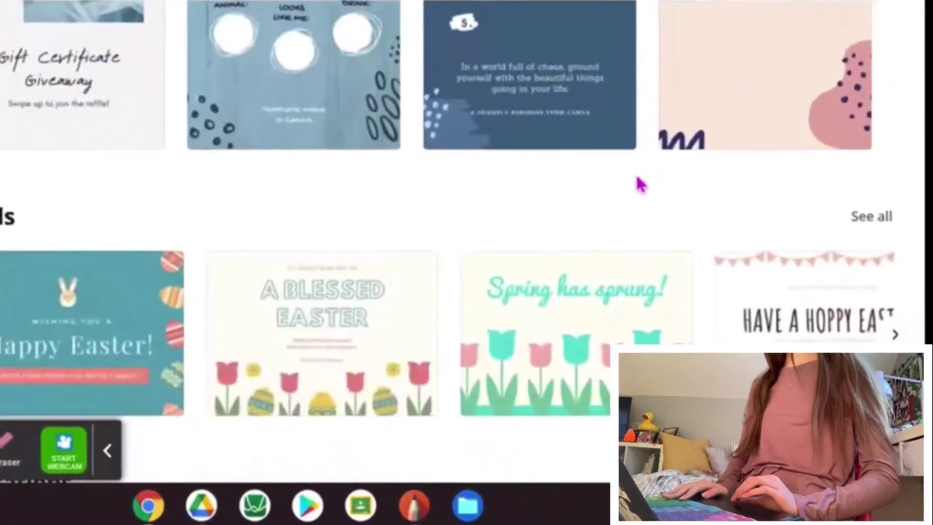
scroll(640, 184, "down", 10)
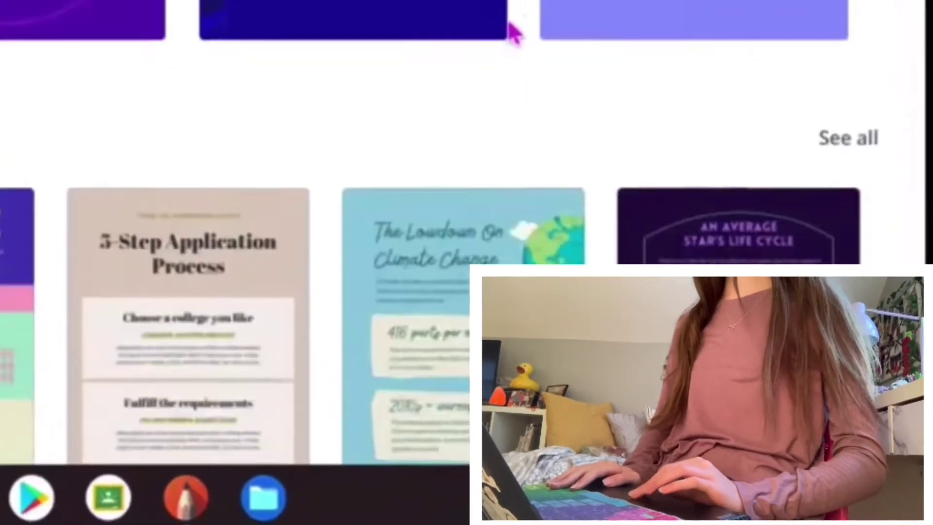
scroll(514, 33, "down", 8)
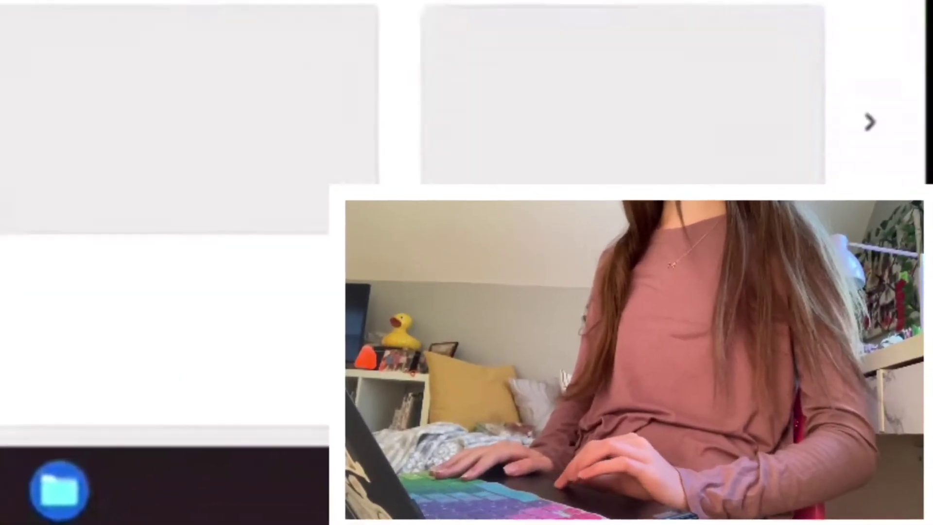
scroll(467, 97, "down", 8)
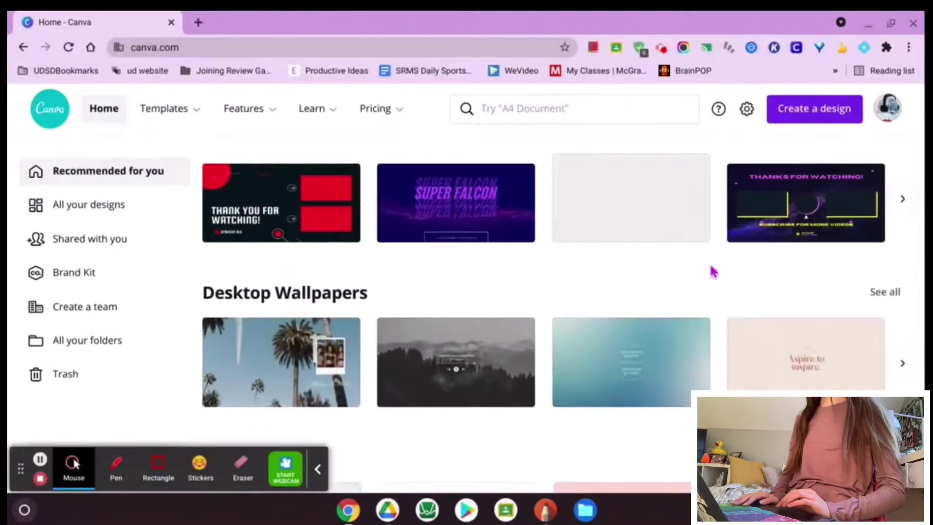
scroll(710, 270, "up", 2)
scroll(712, 271, "down", 2)
scroll(710, 270, "down", 2)
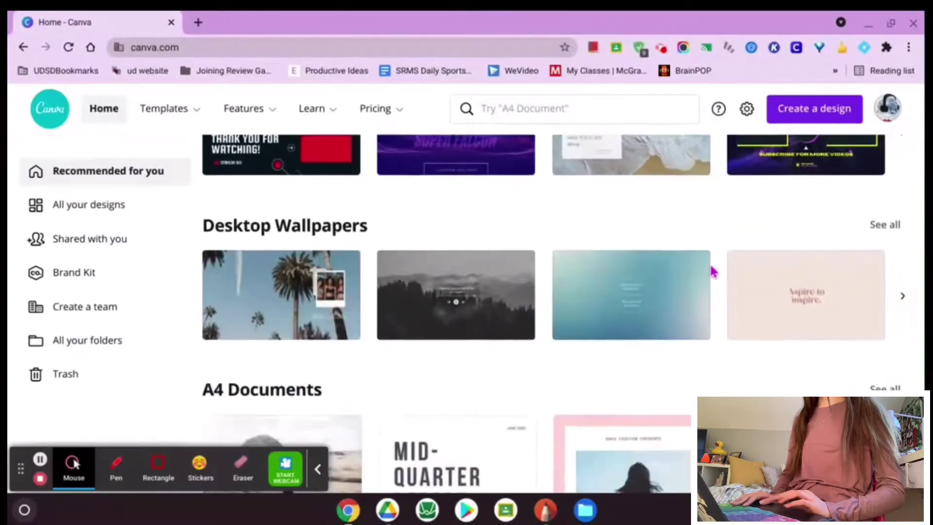
scroll(654, 306, "right", 5)
scroll(655, 306, "down", 15)
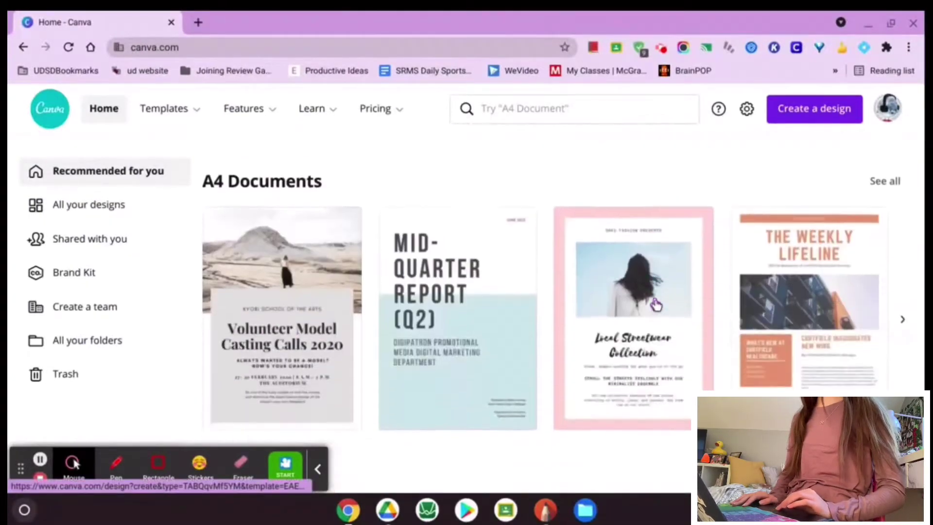
scroll(655, 305, "down", 12)
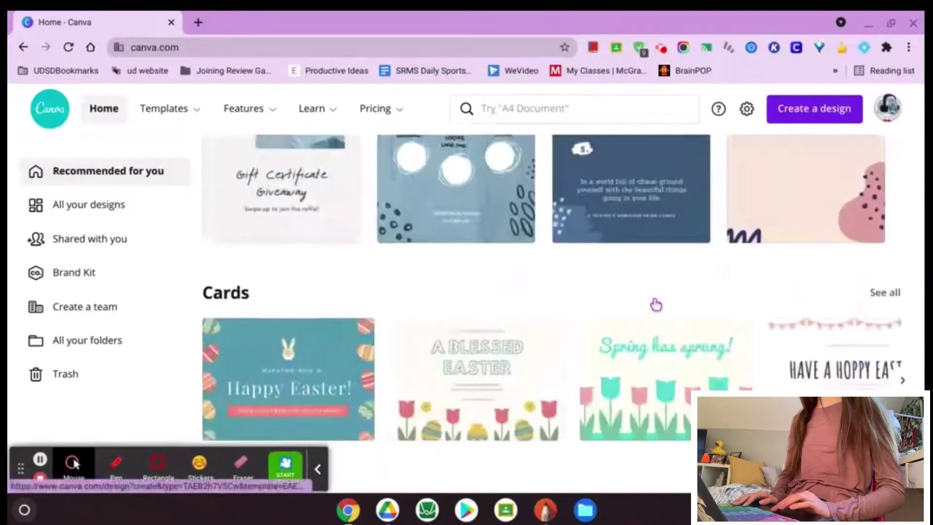
key("Home")
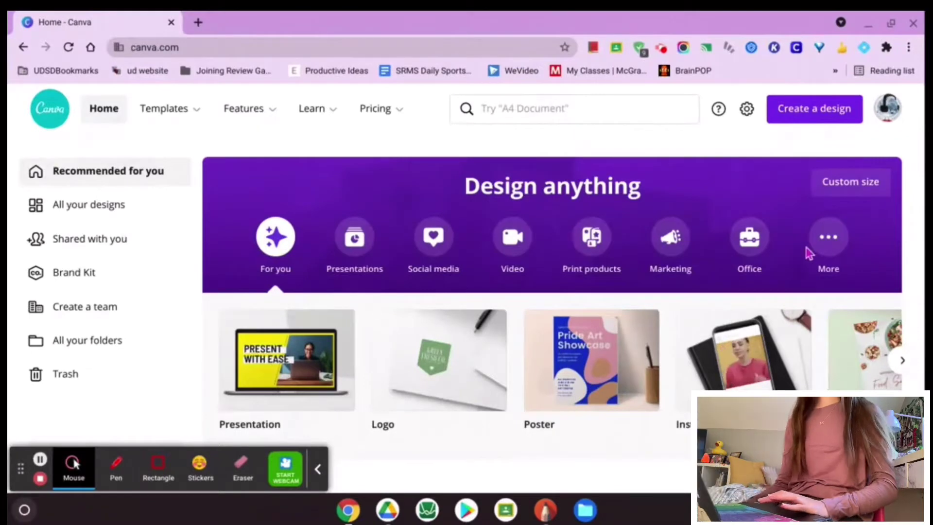
Search the design types available for a new design for "youtube".
left_click(826, 111)
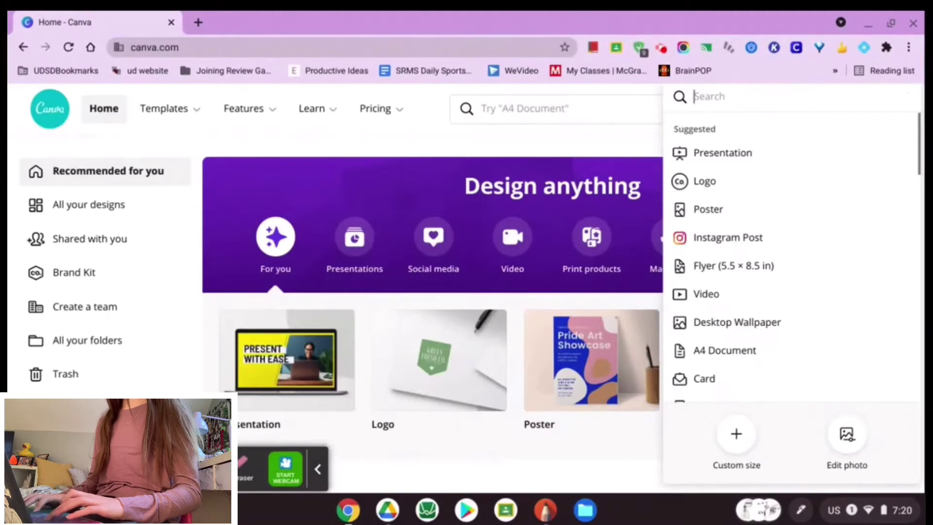
type("youtube")
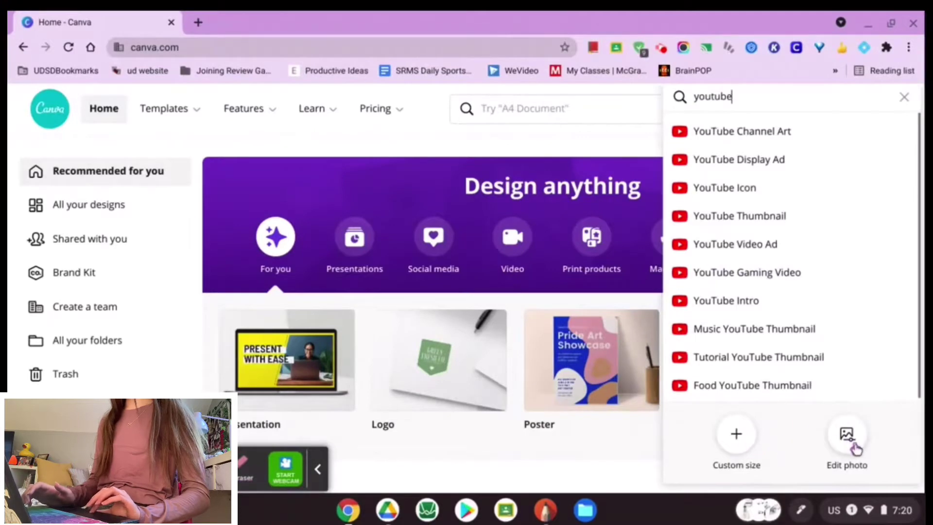
Enter a custom size of 4000 × 4000 px for a new design.
left_click(736, 436)
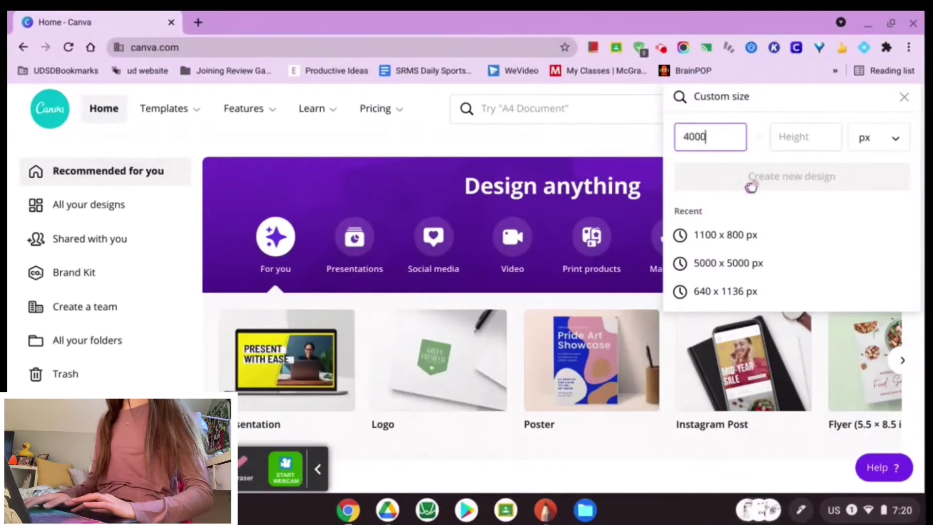
left_click(798, 141)
type("4000")
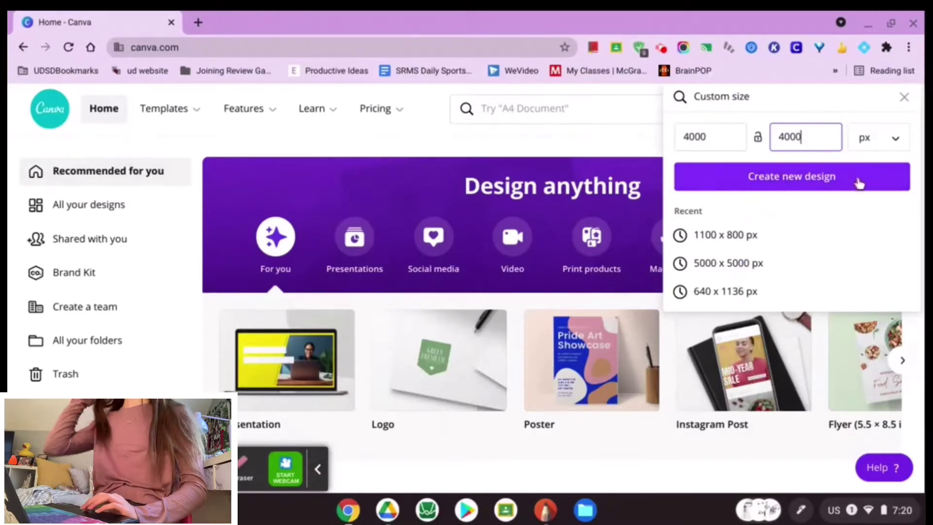
Check the measurement units offered for the custom size, and dismiss the new-design options without creating a design.
left_click(867, 141)
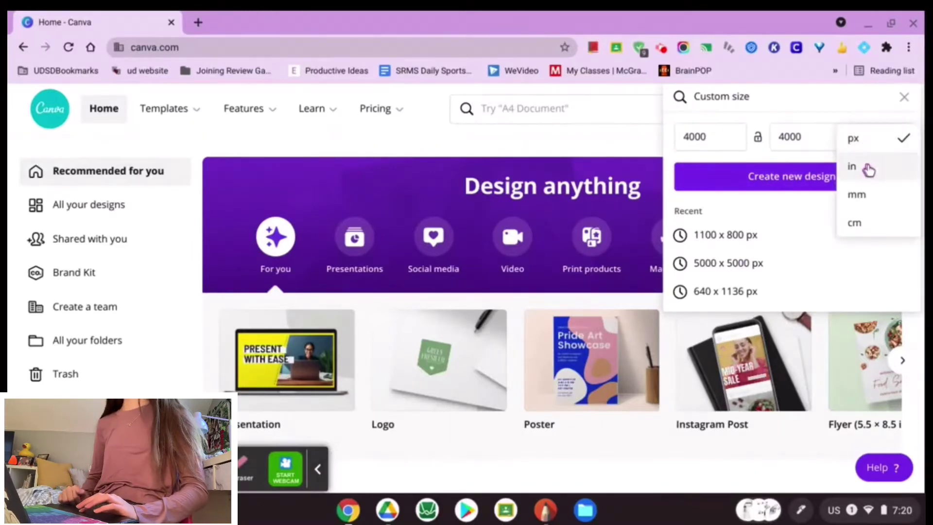
left_click(790, 210)
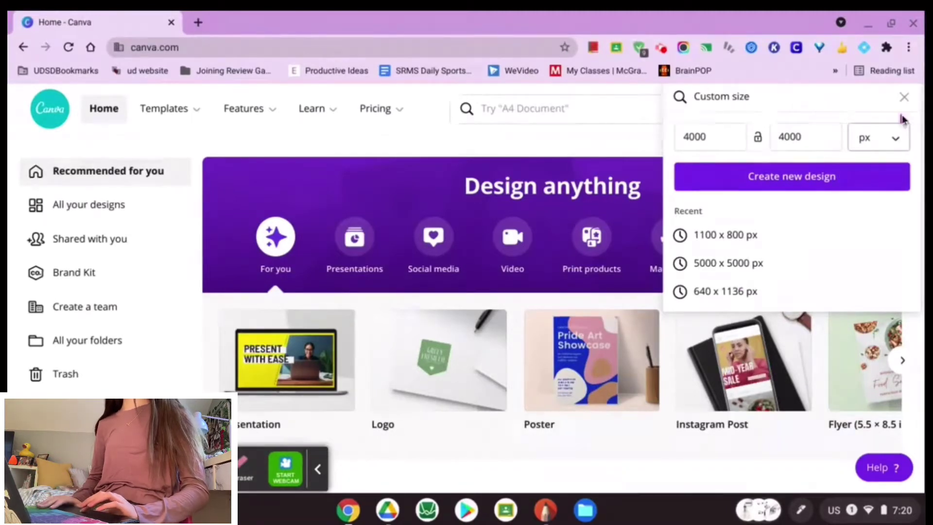
left_click(907, 99)
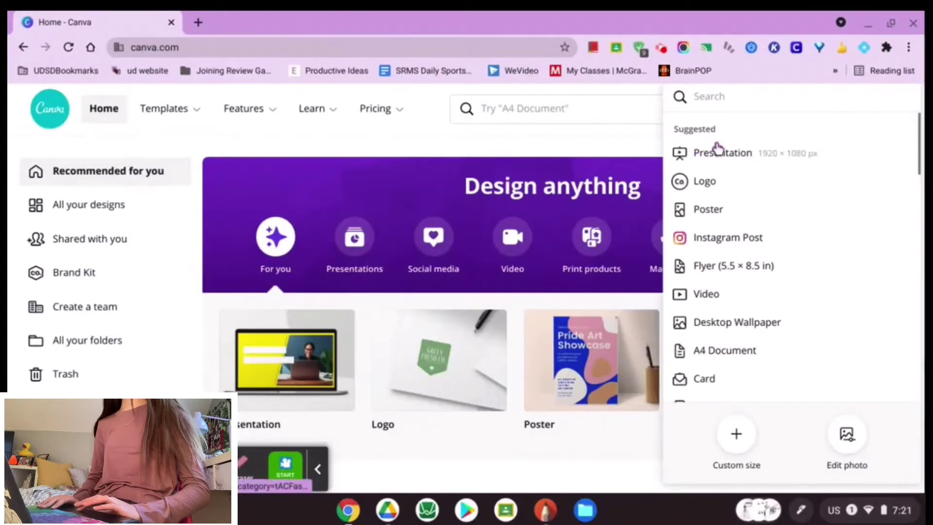
left_click(564, 137)
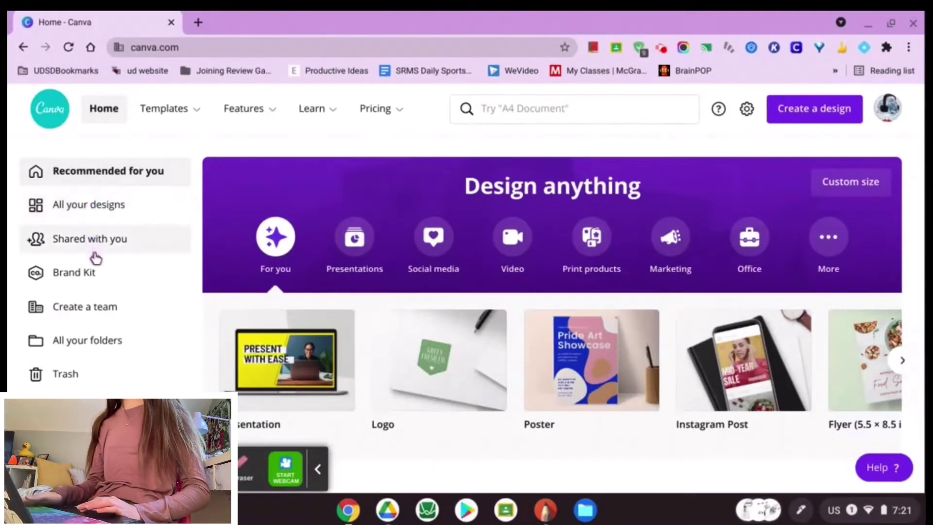
View the designs that have been shared with this account.
left_click(80, 245)
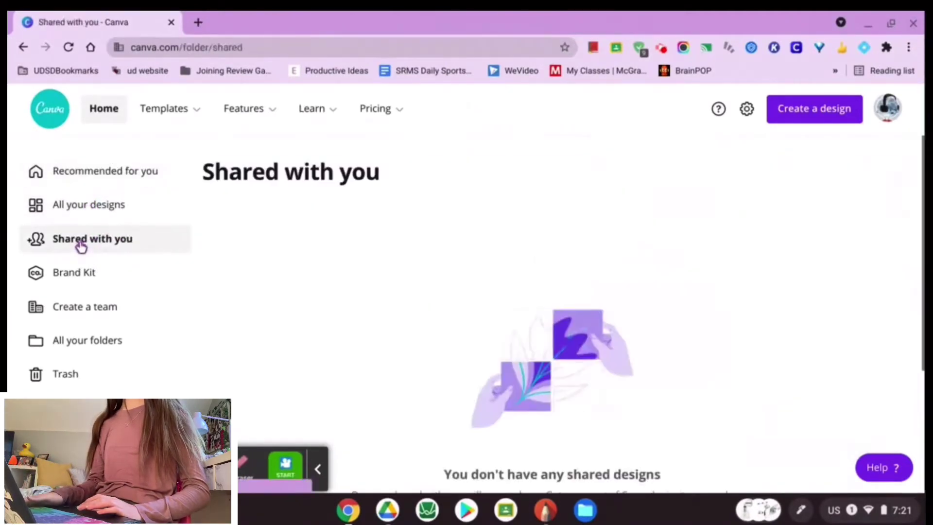
scroll(317, 289, "down", 3)
scroll(317, 292, "up", 3)
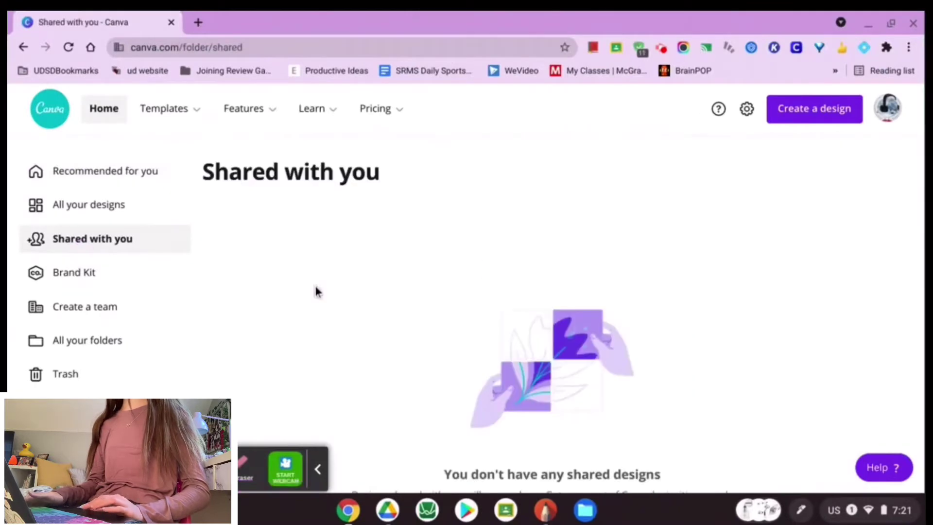
Examine the Brand Kit page's logo, brand color and brand font sections, collapsing the recording toolbar that covers part of it.
left_click(90, 272)
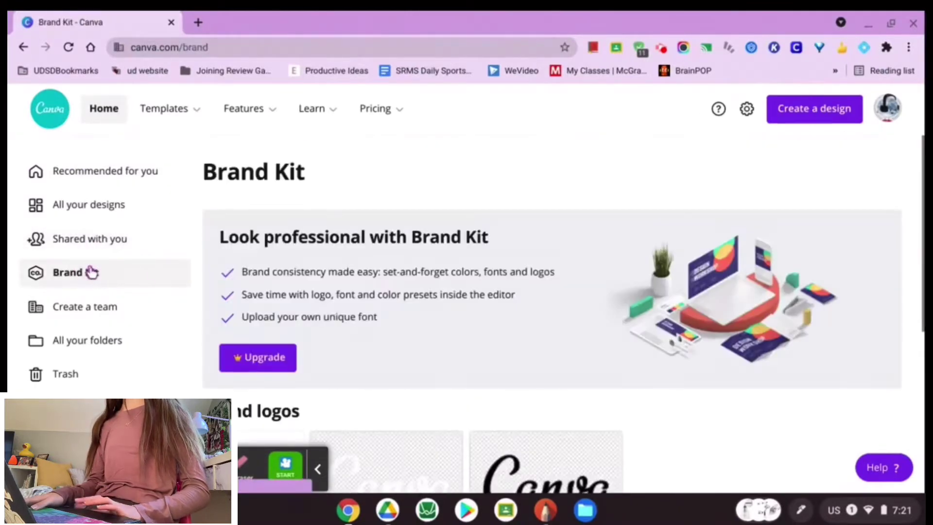
scroll(538, 273, "down", 5)
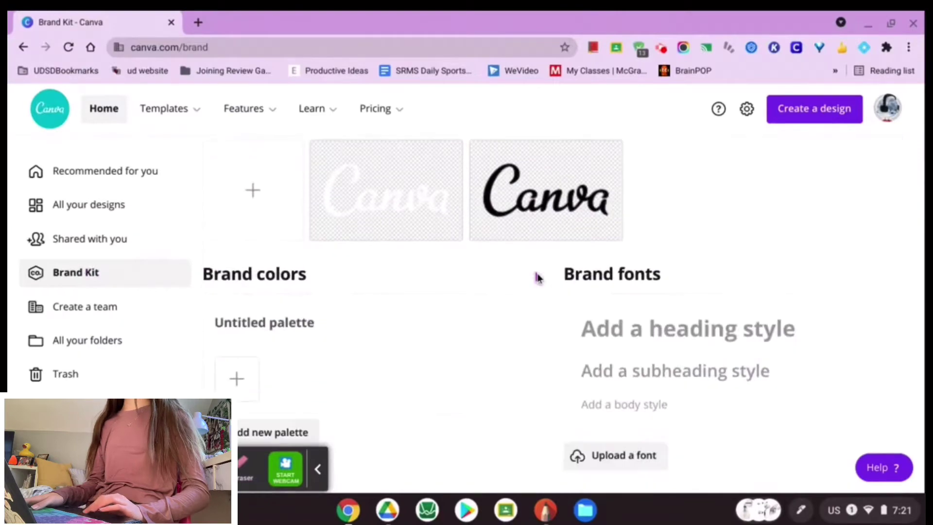
scroll(537, 278, "up", 5)
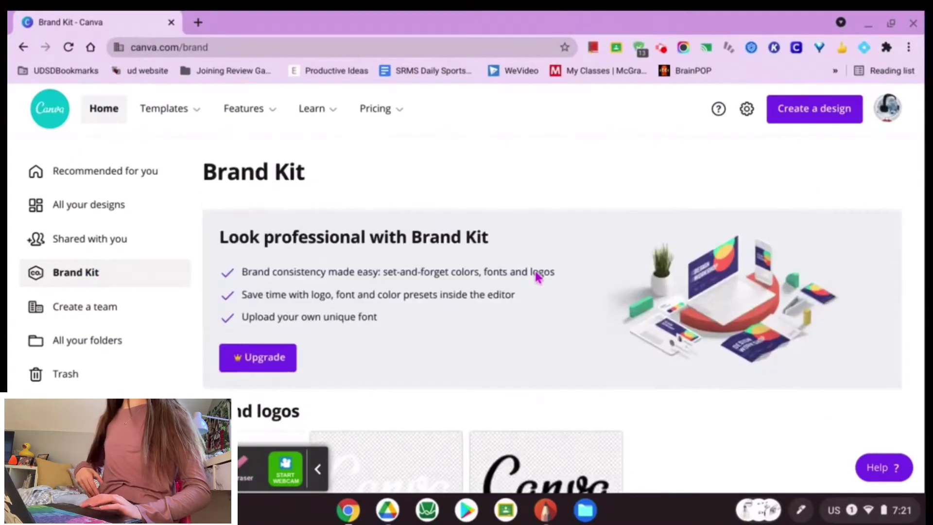
scroll(538, 277, "down", 5)
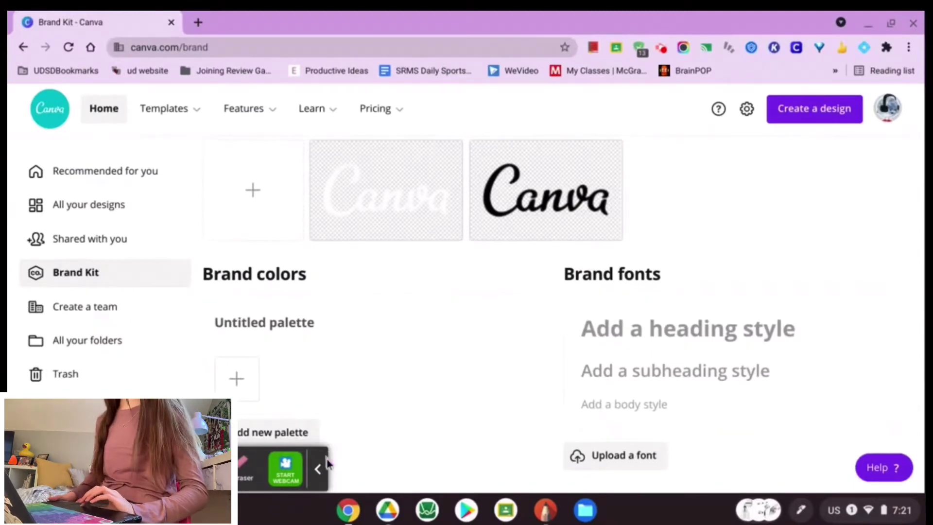
left_click(318, 473)
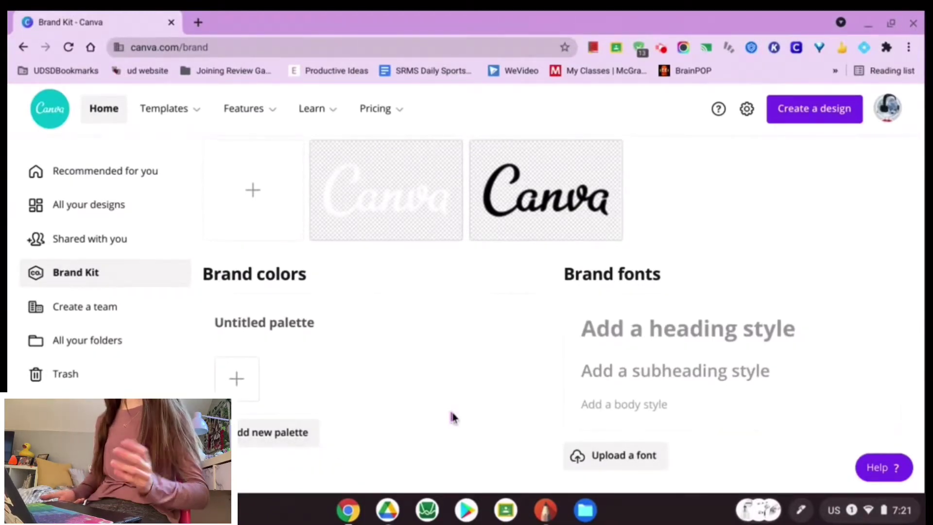
scroll(223, 362, "up", 3)
scroll(223, 362, "down", 3)
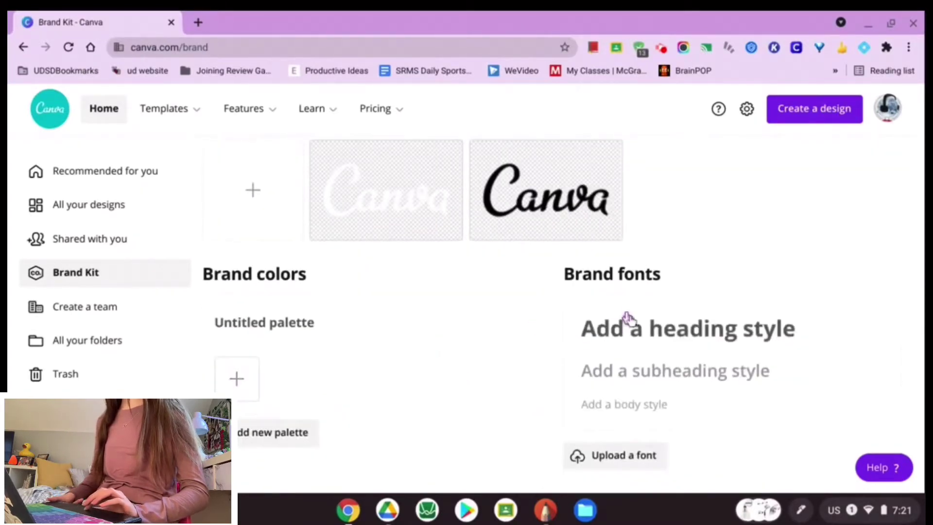
scroll(637, 327, "up", 2)
scroll(234, 303, "up", 4)
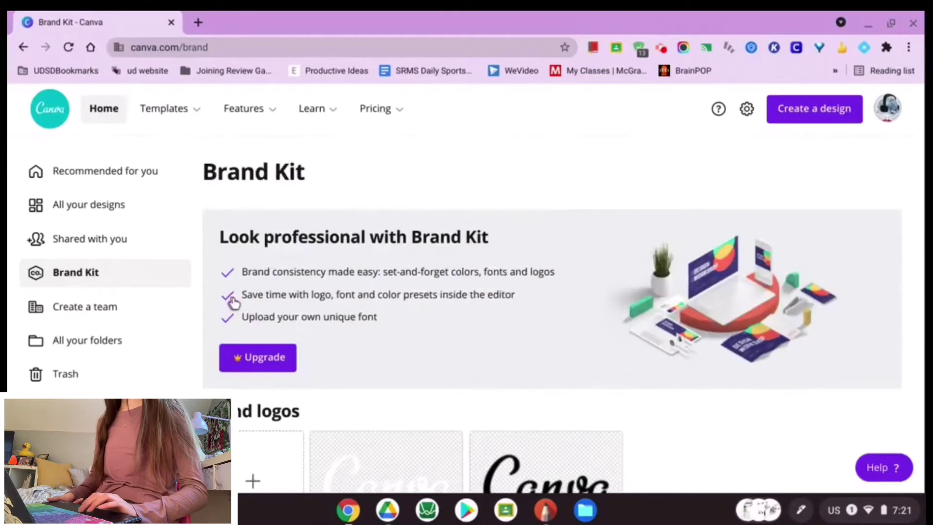
View the overview of all folders and return to the recommended designs page.
left_click(64, 338)
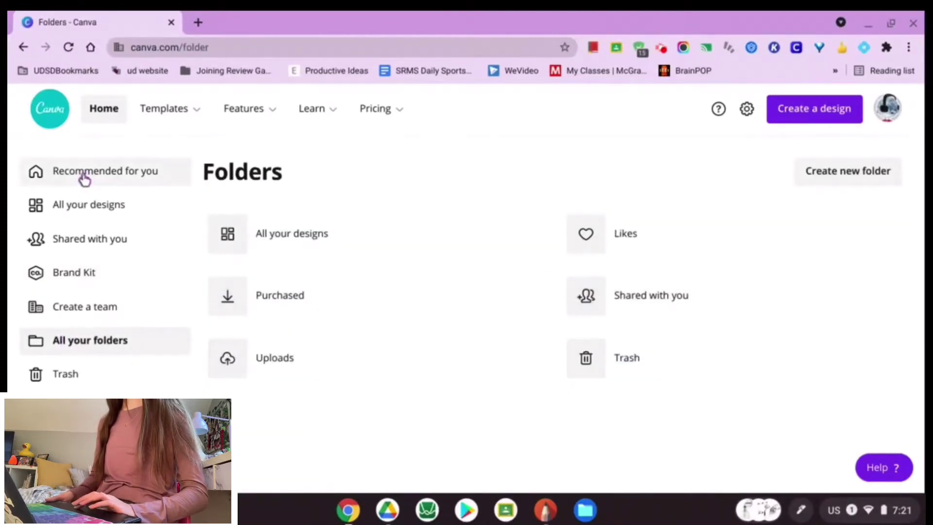
left_click(97, 180)
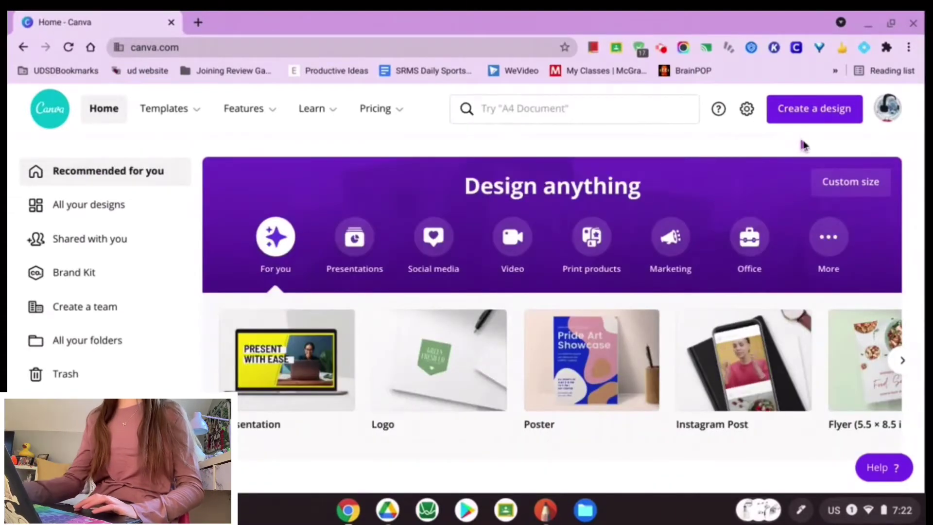
Create a new blank design with a custom size of 4000 × 4000 px and collapse the recording toolbar.
left_click(828, 119)
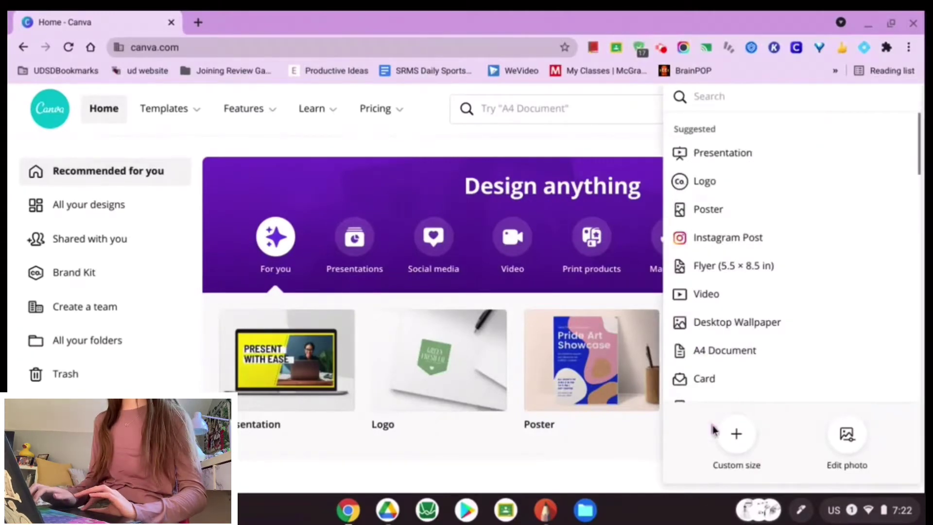
left_click(734, 440)
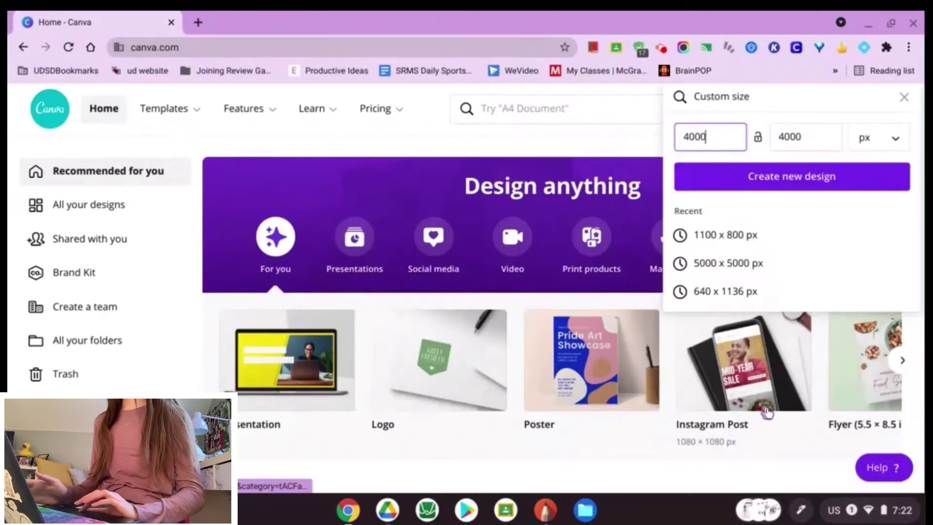
left_click(899, 193)
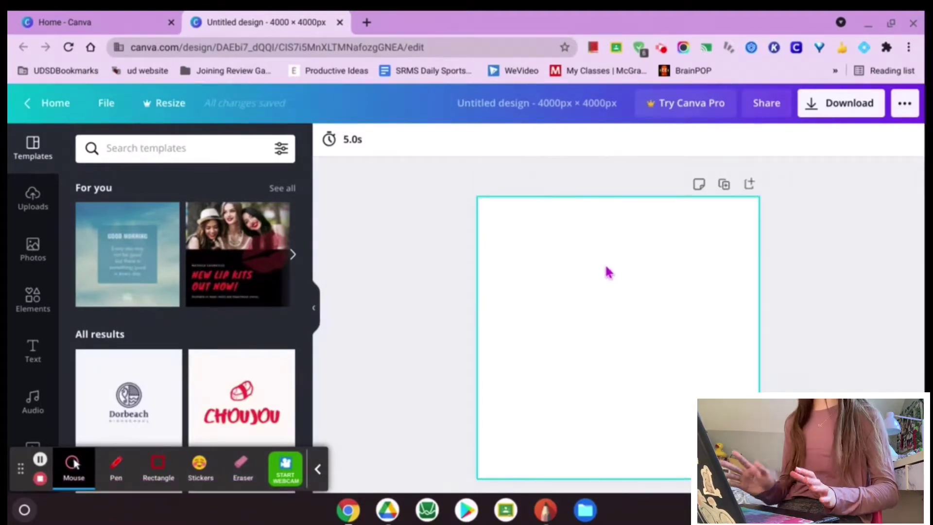
left_click(318, 471)
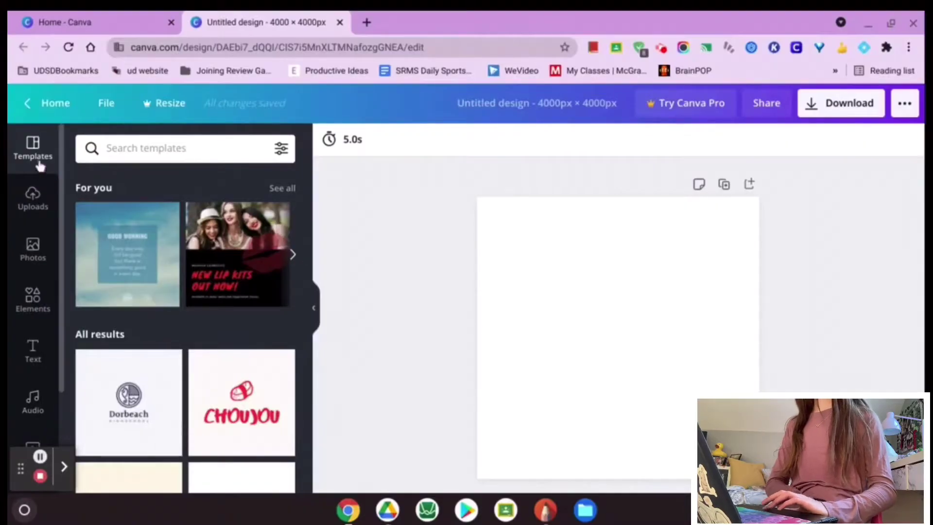
Browse the suggested templates for the blank 4000 × 4000 px design.
scroll(181, 282, "down", 8)
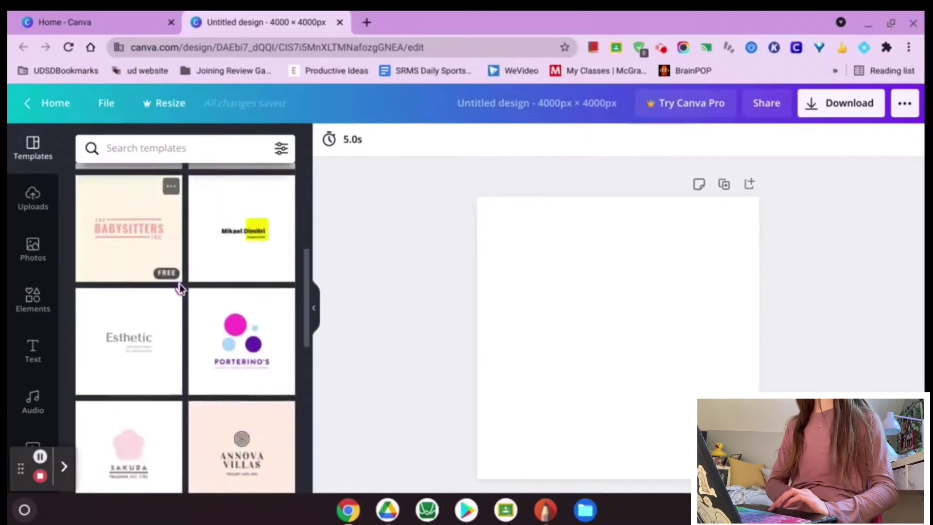
scroll(180, 286, "down", 3)
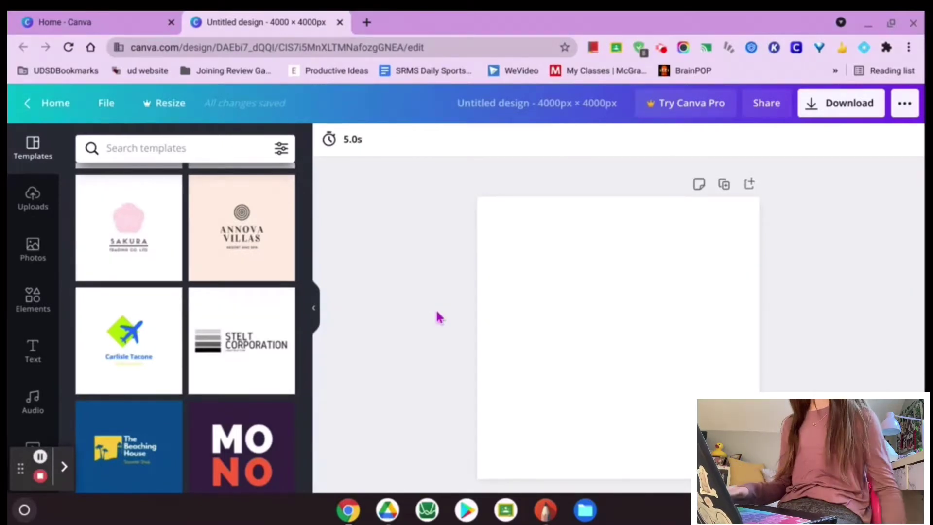
scroll(187, 323, "down", 10)
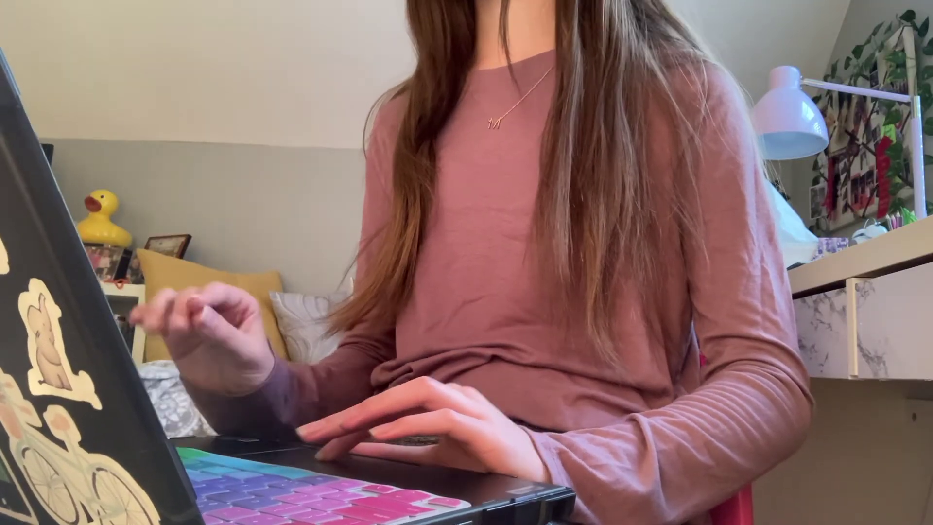
Review the uploaded images, videos and audio, and examine which sources media can be uploaded from.
left_click(32, 197)
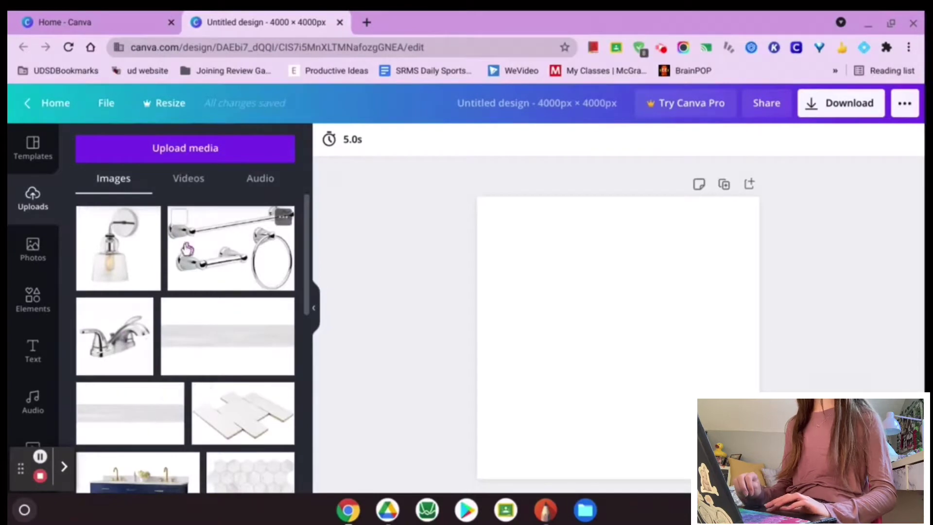
left_click(206, 178)
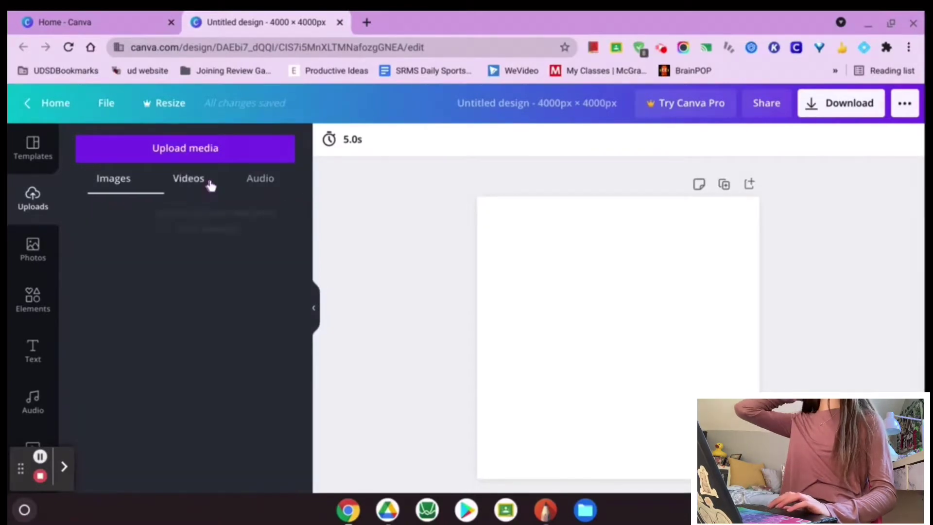
left_click(135, 180)
left_click(275, 178)
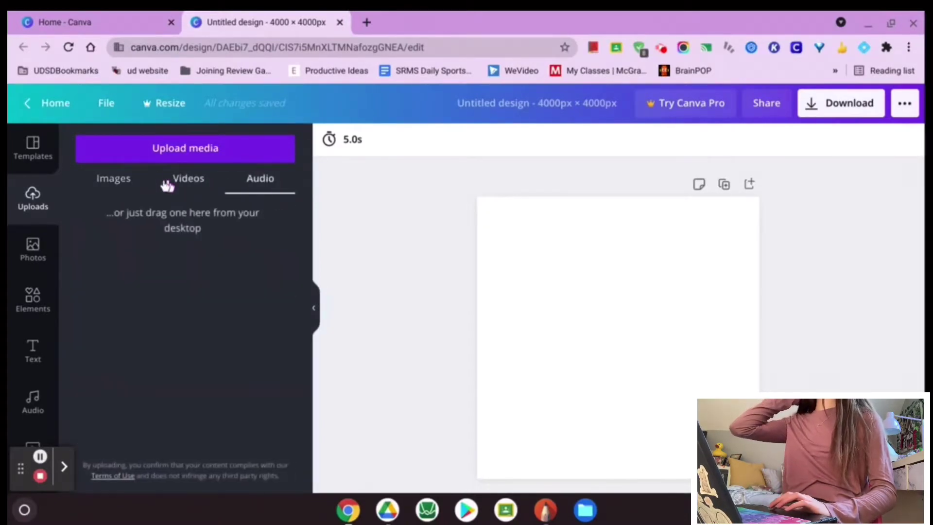
left_click(122, 184)
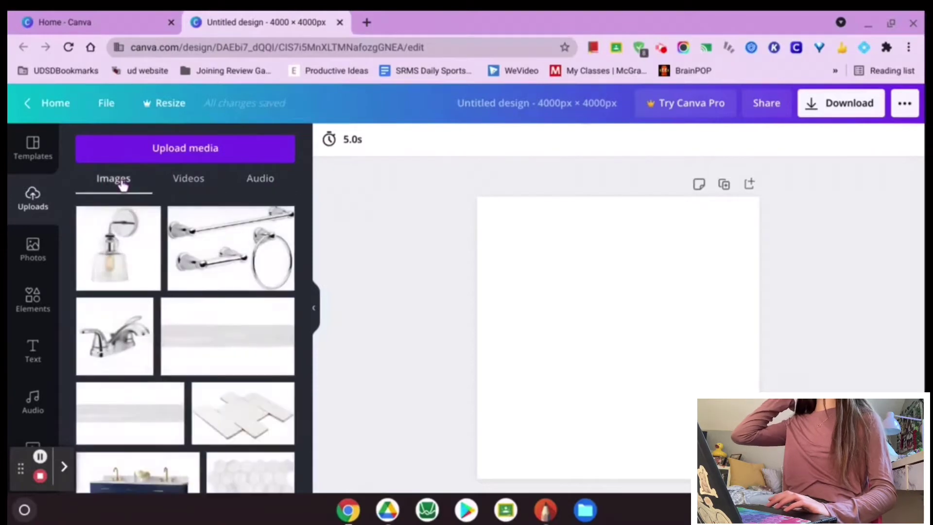
left_click(193, 150)
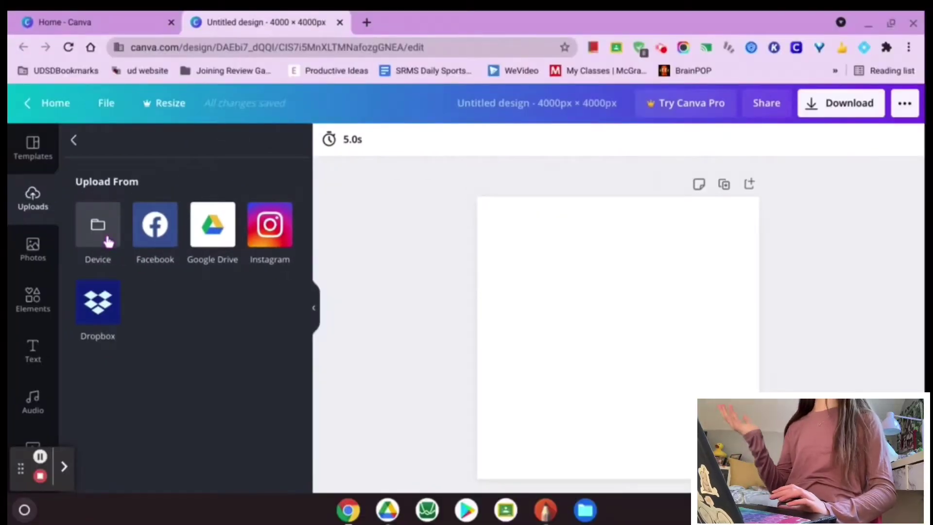
left_click(74, 141)
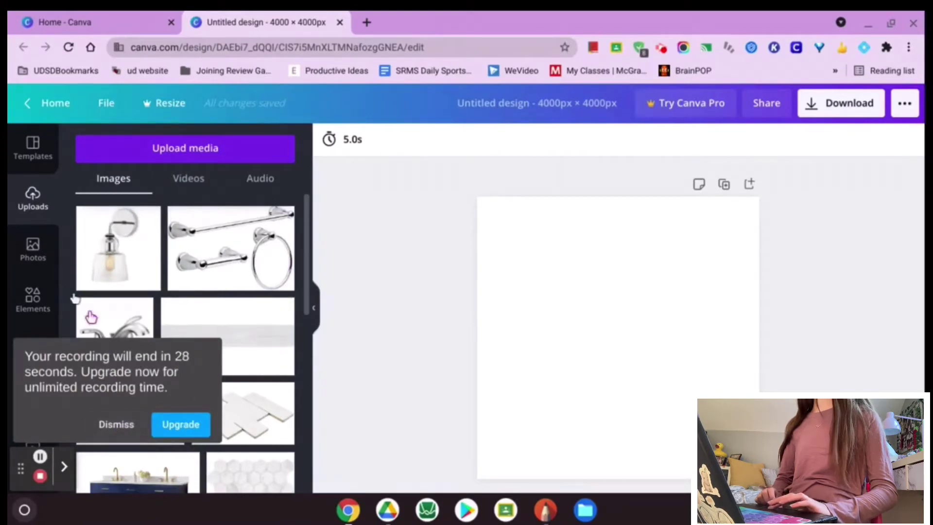
Search the photo library for "paper" and browse the results.
left_click(45, 253)
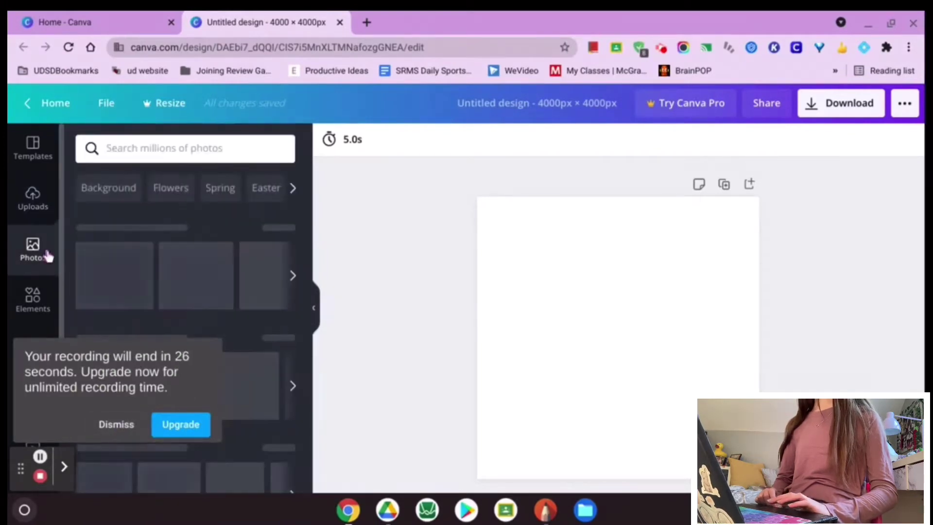
scroll(243, 272, "down", 3)
scroll(243, 272, "up", 3)
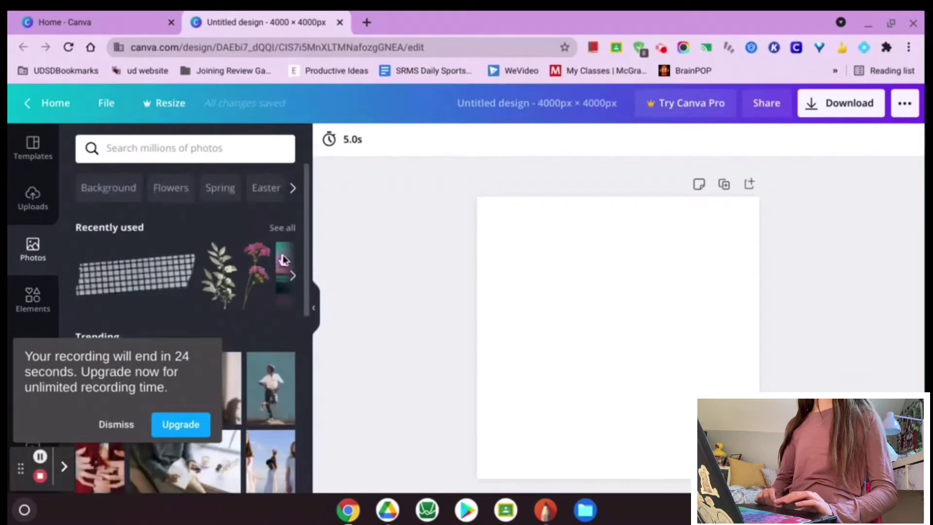
left_click(172, 151)
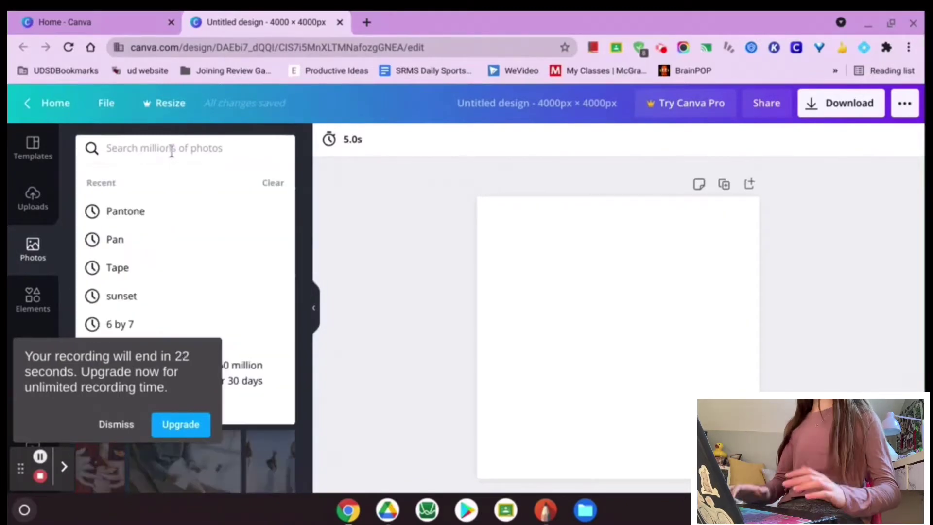
type("paper")
key("Return")
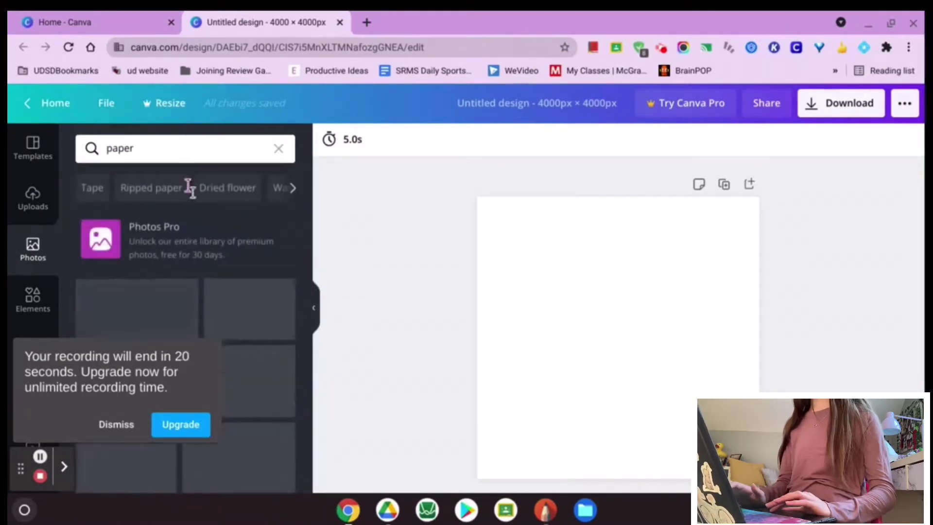
scroll(238, 271, "down", 10)
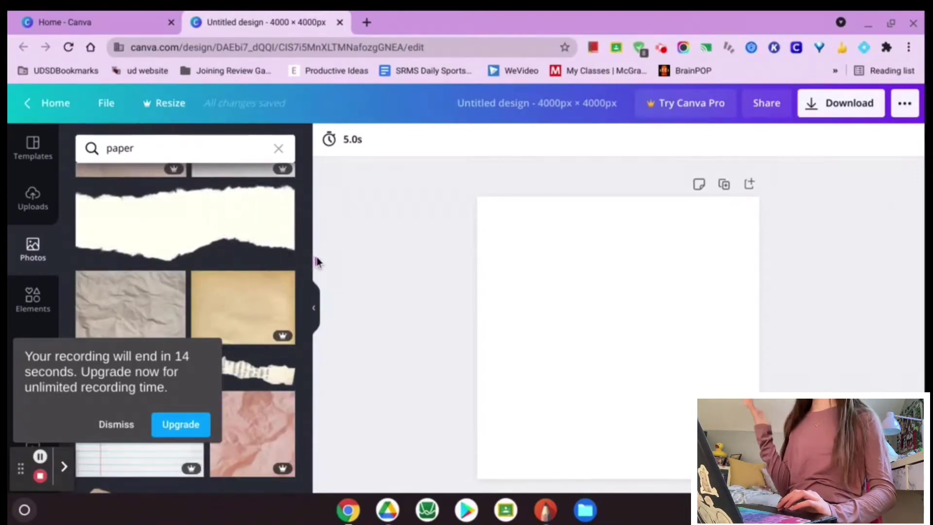
scroll(252, 262, "down", 10)
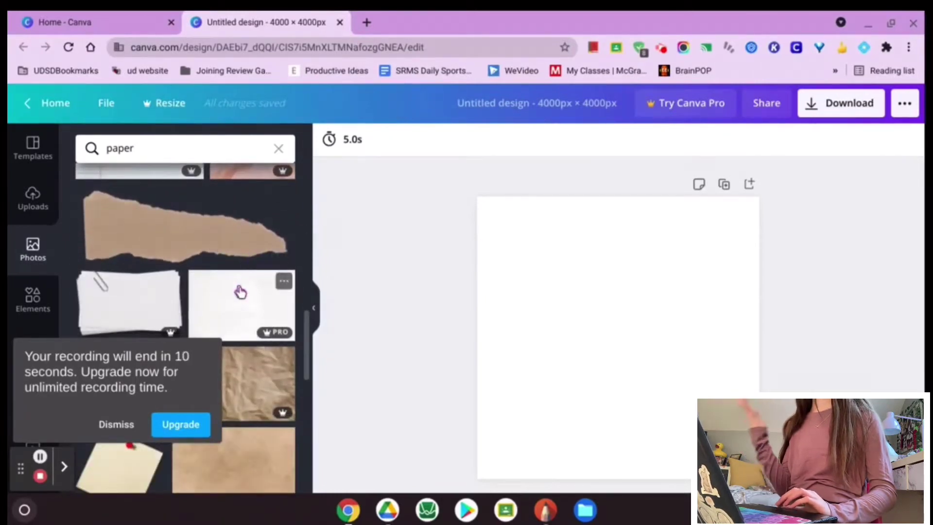
scroll(241, 292, "up", 10)
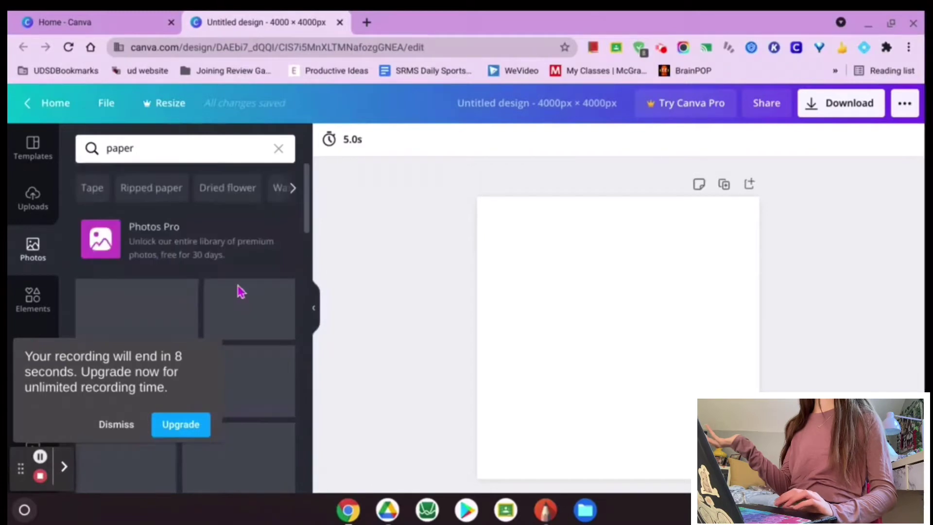
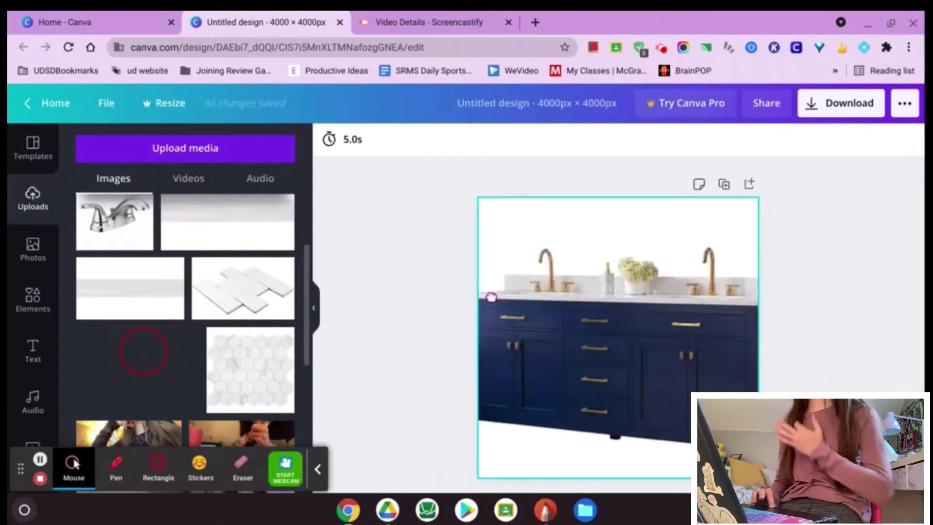
Place the uploaded navy double-sink vanity image on the page and crop its top and left edges inward.
left_click_drag(491, 297, 627, 275)
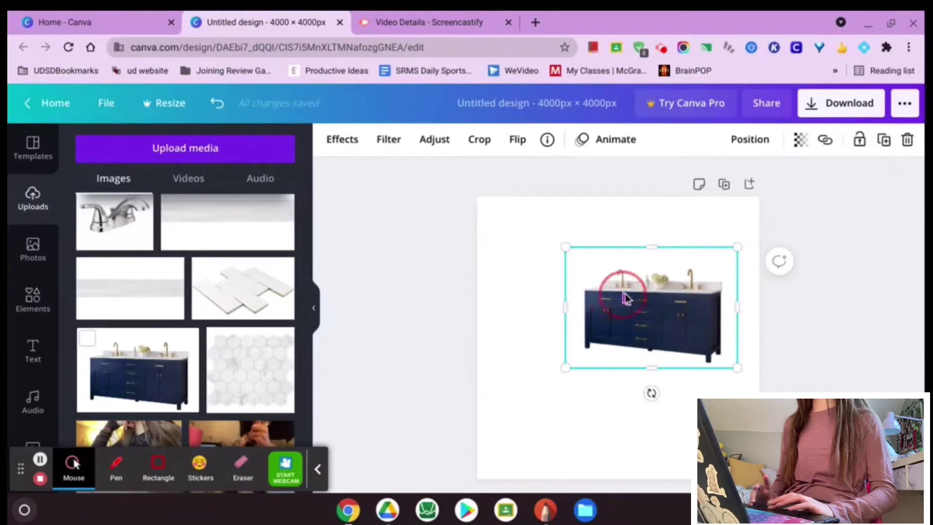
double_click(654, 293)
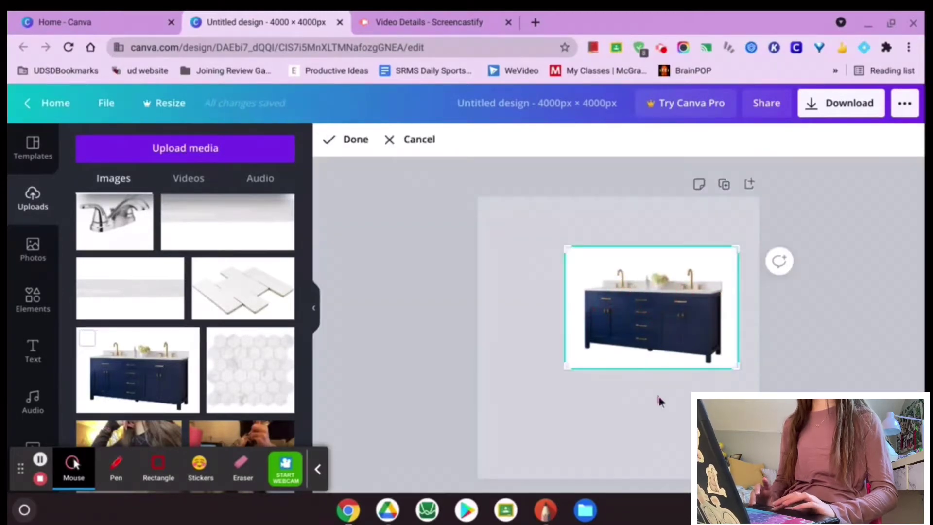
left_click_drag(738, 247, 737, 261)
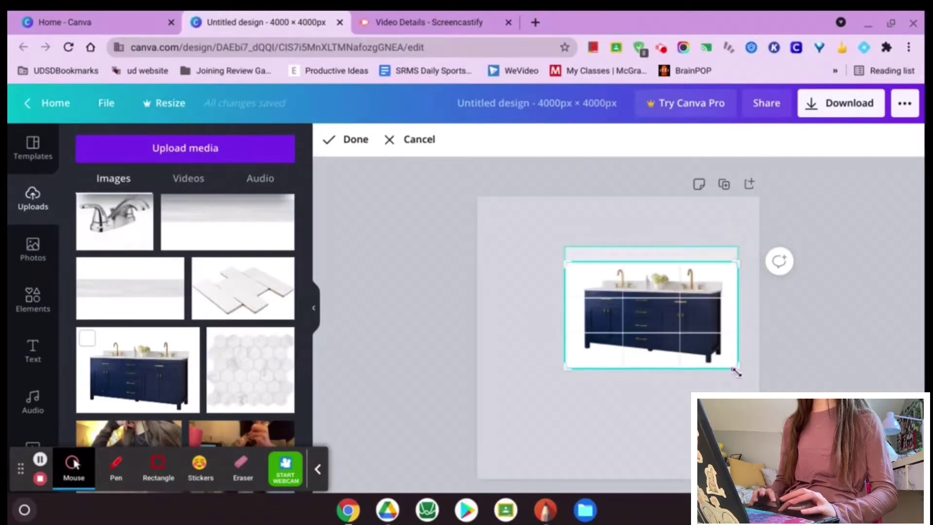
left_click_drag(566, 366, 577, 370)
left_click(657, 393)
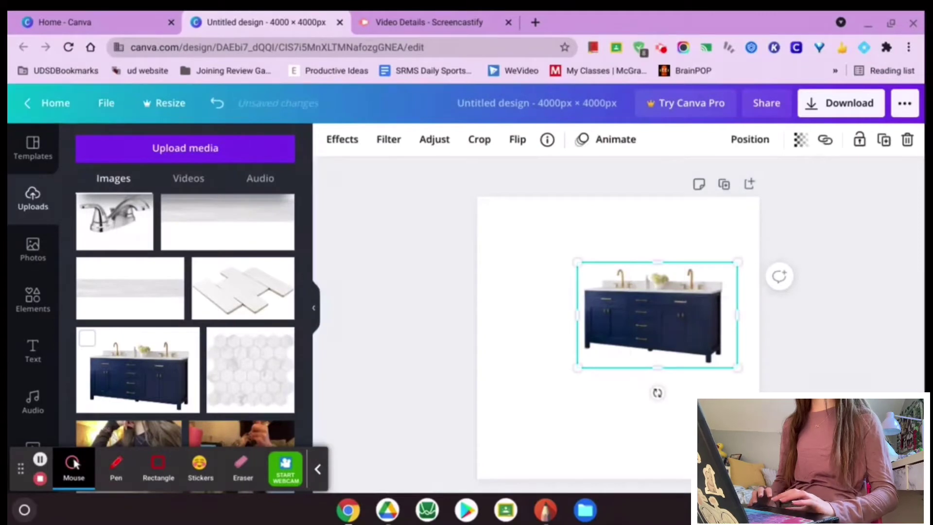
left_click(672, 399)
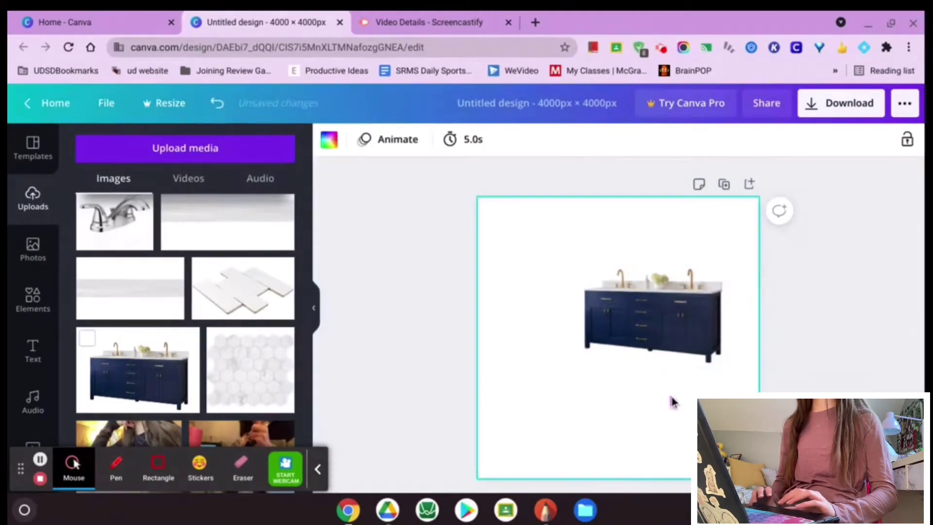
Crop the vanity image's right edge closer to the cabinet and scale the image down slightly from its lower-left corner.
left_click(668, 294)
double_click(714, 318)
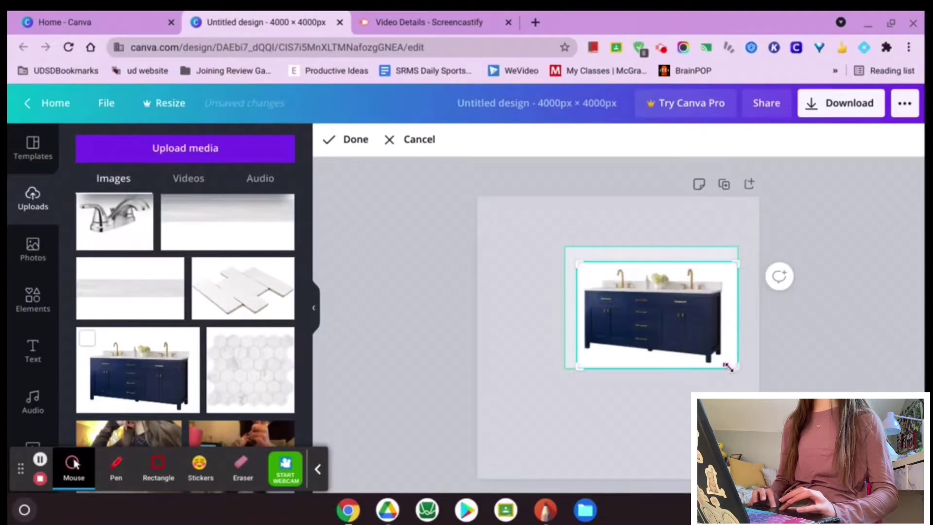
mouse_move(734, 368)
left_mouse_down()
mouse_move(719, 367)
mouse_move(727, 368)
left_mouse_up()
left_click(652, 389)
left_click(652, 389)
left_click(659, 331)
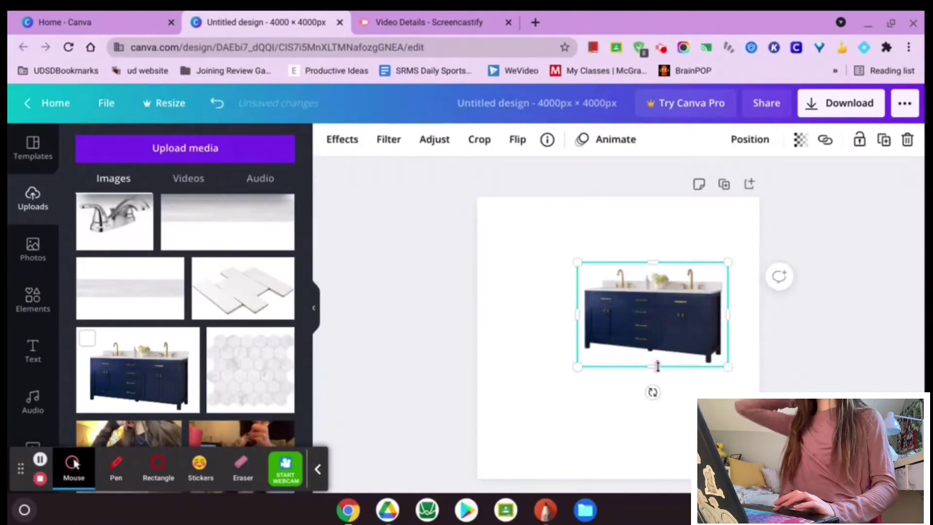
left_click_drag(578, 367, 597, 353)
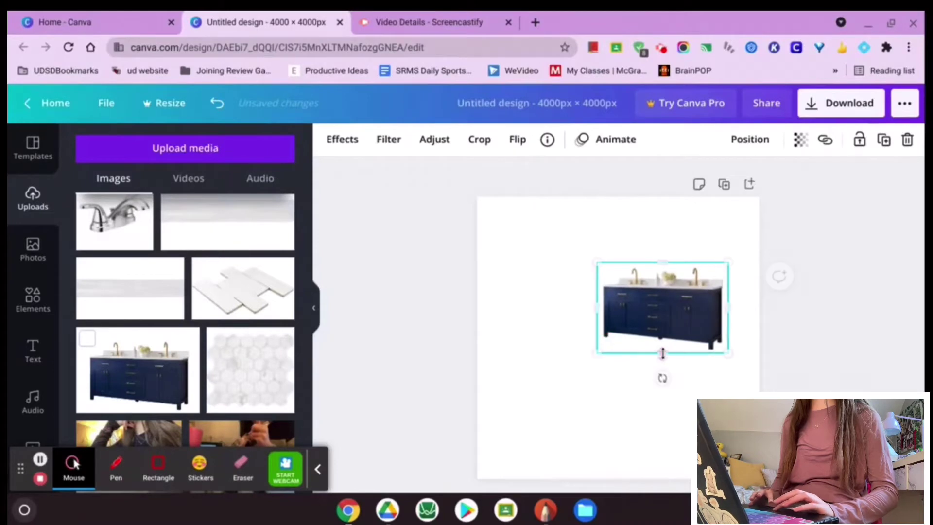
mouse_move(662, 341)
left_mouse_down()
mouse_move(662, 320)
mouse_move(657, 377)
mouse_move(656, 355)
left_mouse_up()
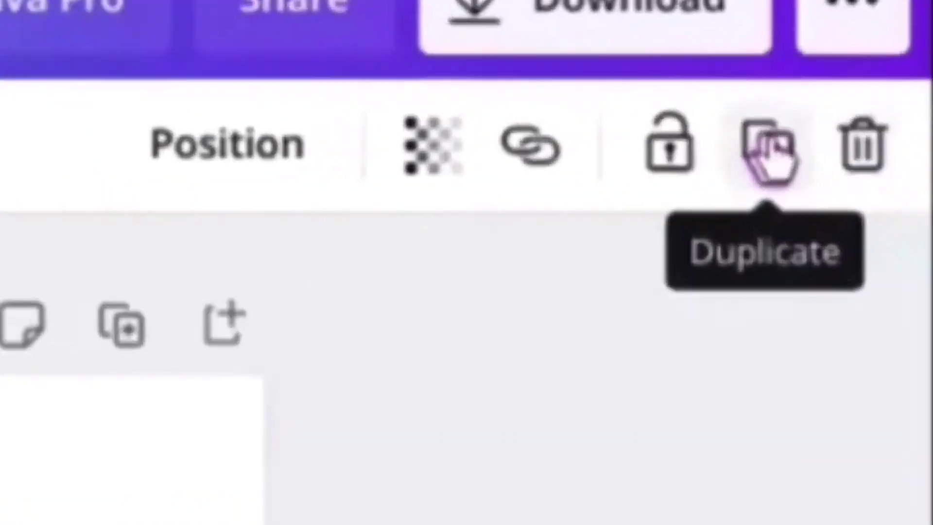
Duplicate the vanity image and place the copy below and to the left of the original.
left_click(884, 140)
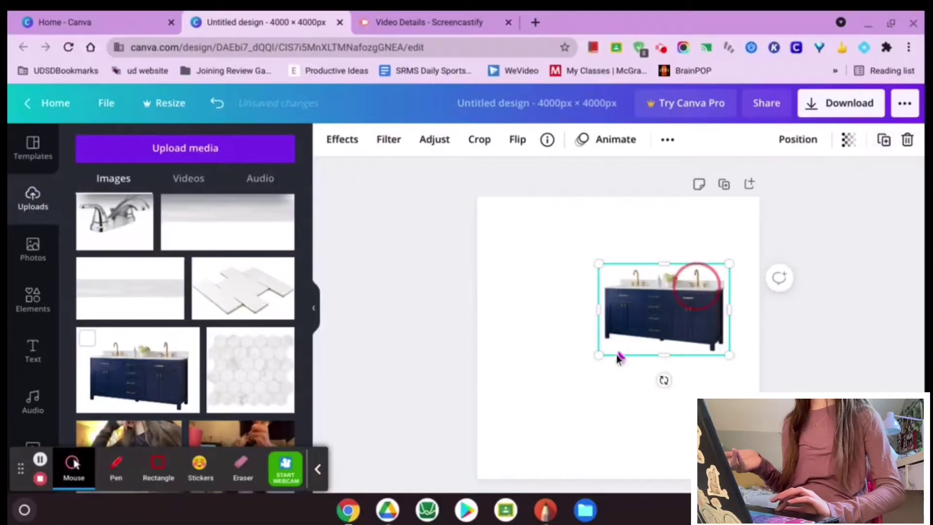
left_click_drag(695, 287, 603, 370)
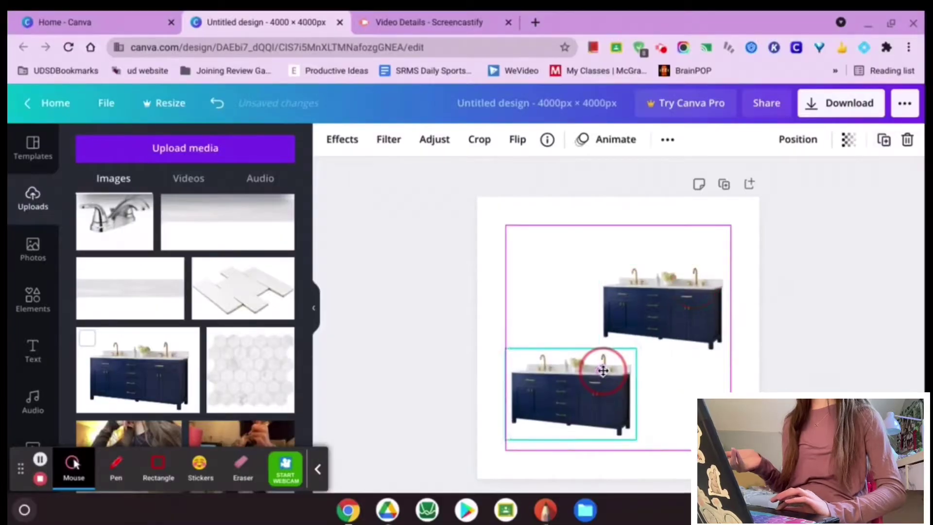
Set the vanity copy's transparency to 33 and move the copy toward the original.
left_click(849, 141)
left_click_drag(798, 190, 744, 195)
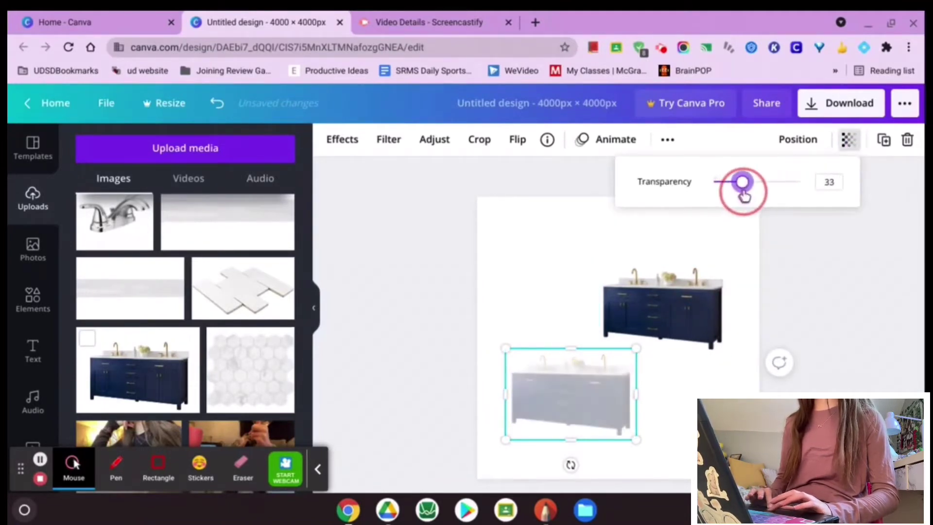
left_click(788, 282)
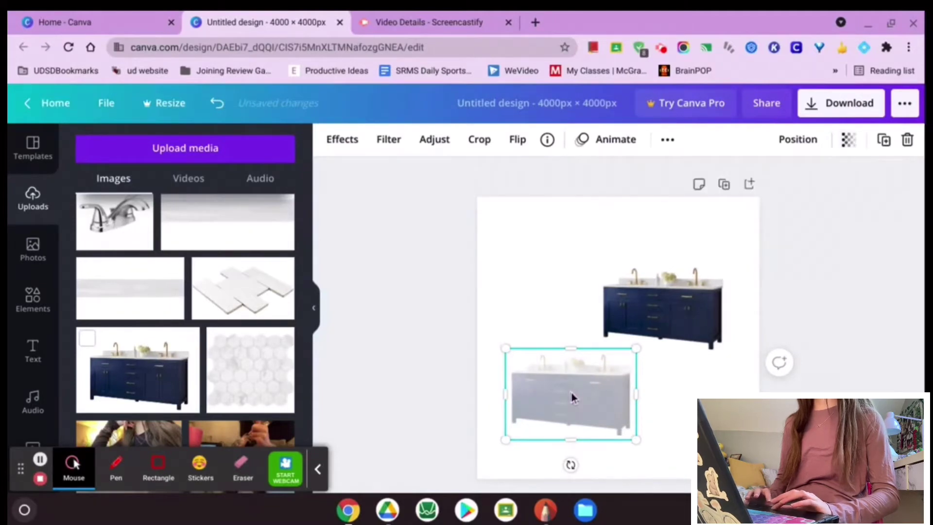
left_click_drag(604, 360, 660, 333)
left_click(643, 426)
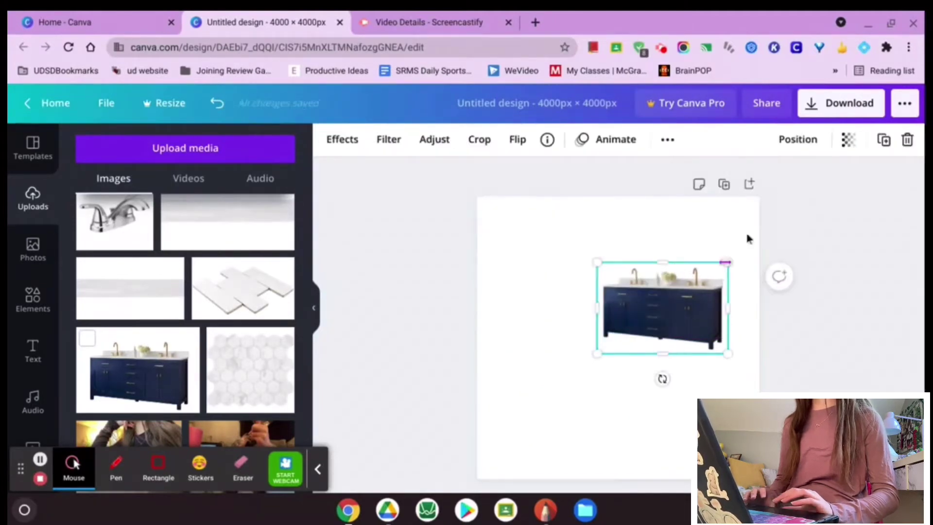
Examine the layering and page alignment options for the vanity image.
left_click(822, 139)
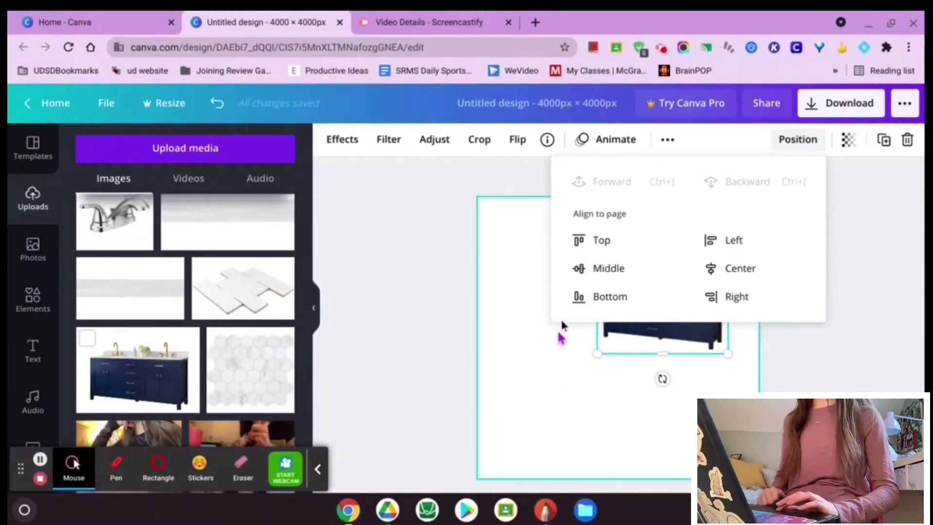
left_click(493, 301)
Try the Tumble photo animation on the vanity image and apply Rise instead.
left_click(641, 313)
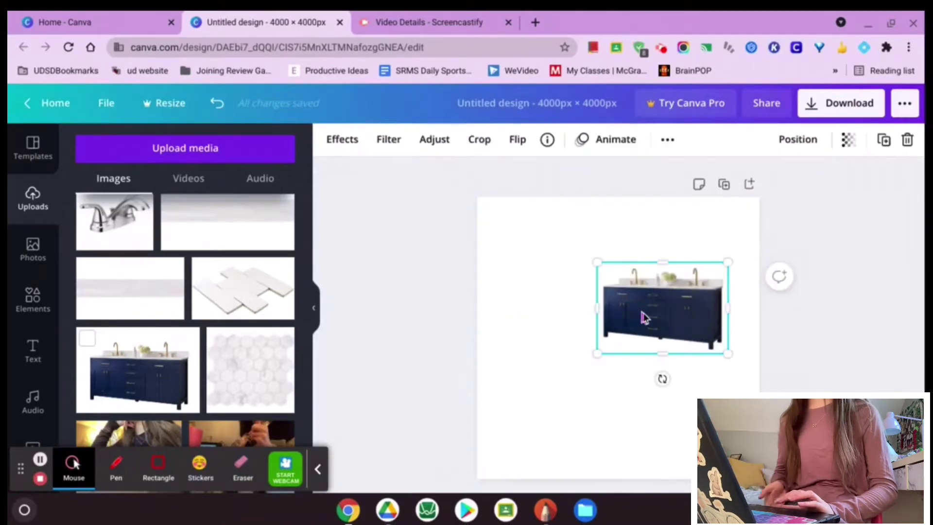
left_click(616, 141)
scroll(233, 240, "down", 1)
scroll(230, 240, "down", 2)
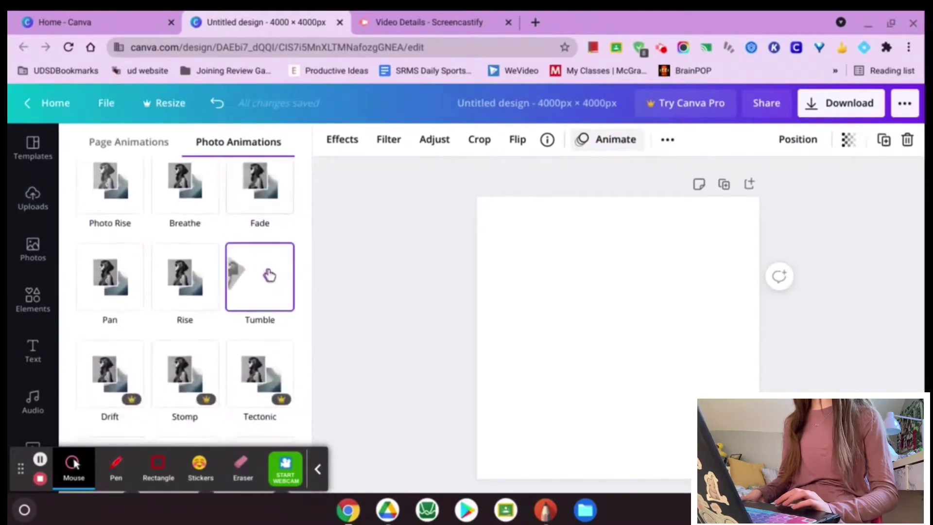
left_click(270, 275)
left_click(212, 289)
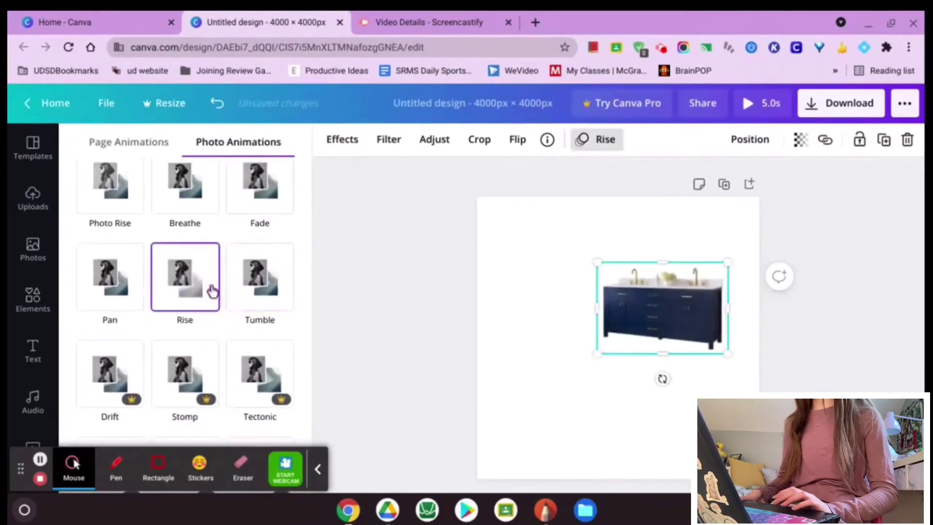
Remove the Rise animation from the vanity image by setting its photo animation to None.
scroll(231, 343, "down", 3)
scroll(231, 343, "up", 5)
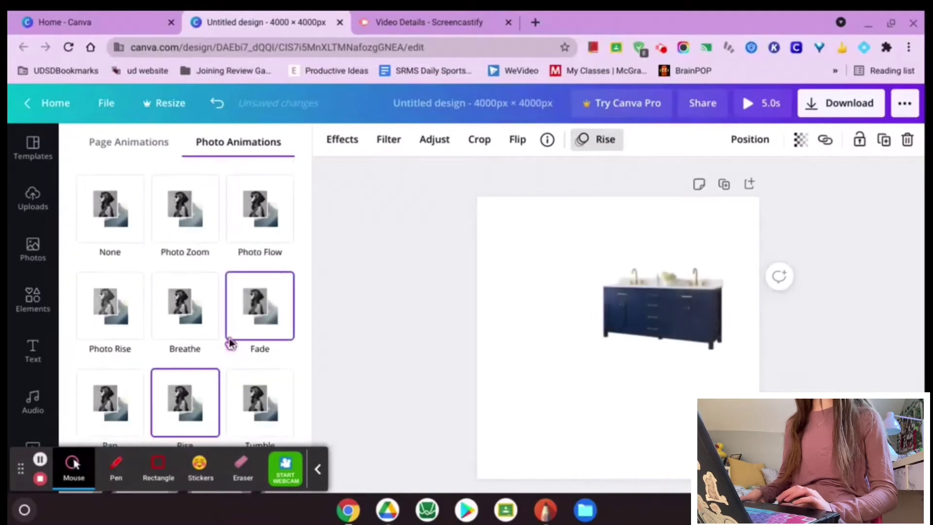
left_click(159, 148)
left_click(322, 222)
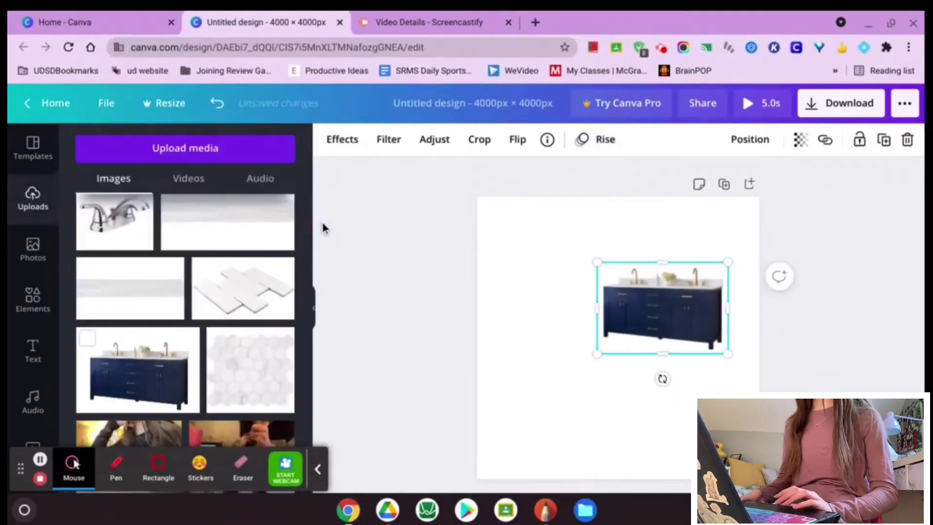
left_click(603, 149)
left_click(123, 234)
left_click(479, 267)
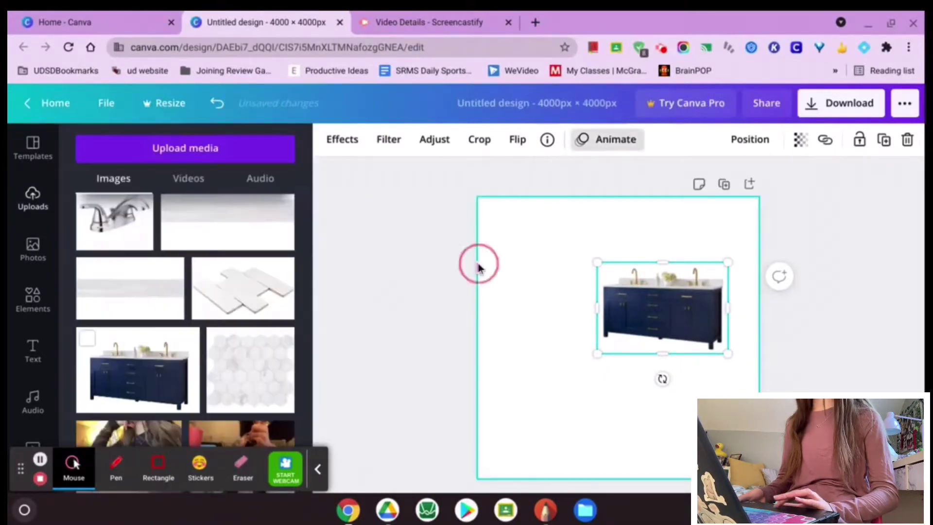
Try flipping the vanity image horizontally and vertically.
left_click(517, 142)
left_click(538, 176)
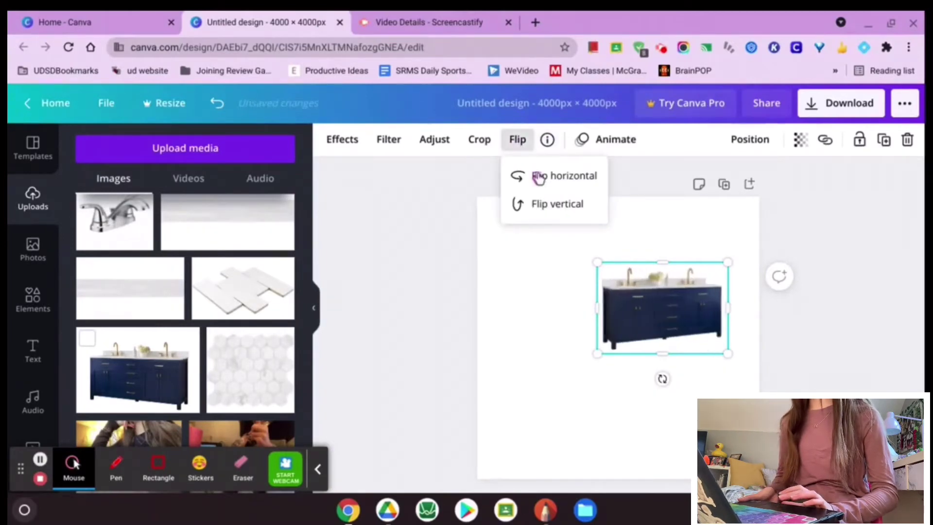
left_click(540, 209)
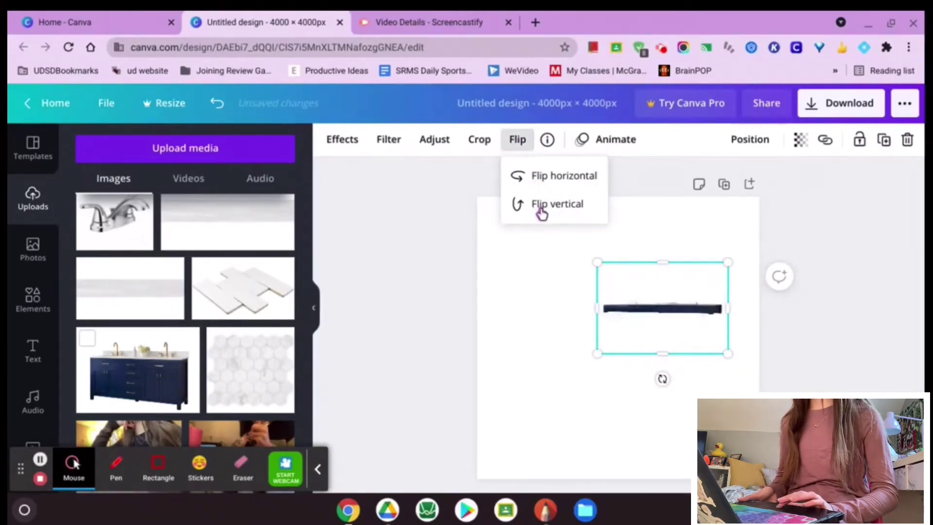
Examine the crop mode and the image adjustment settings for the vanity image without altering it.
left_click(478, 141)
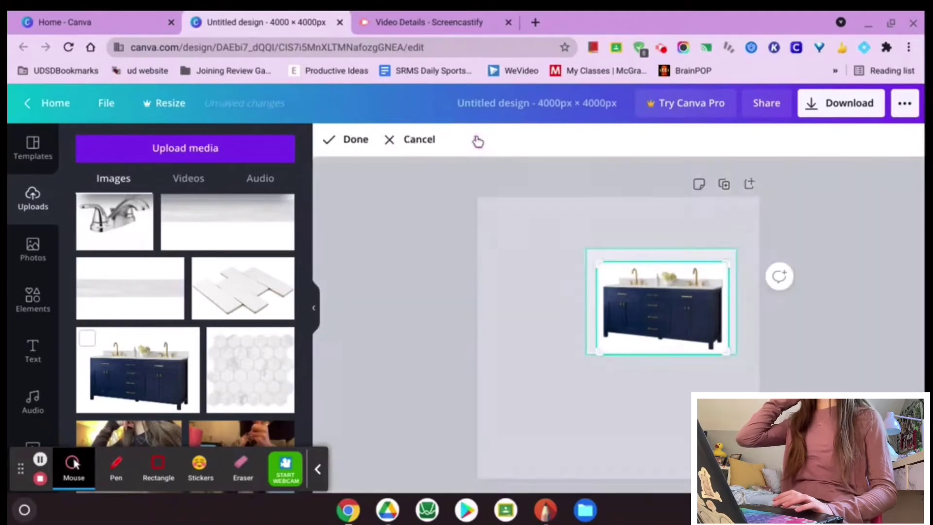
left_click(359, 142)
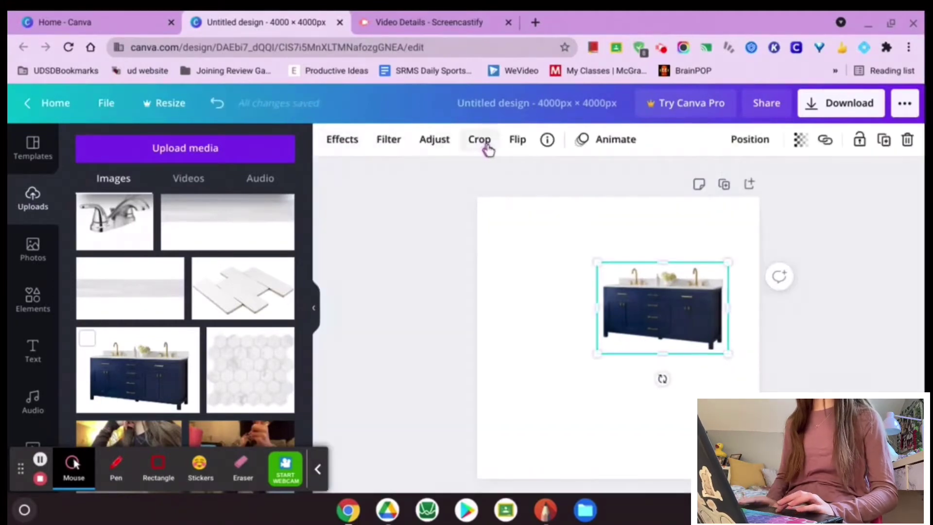
left_click(427, 145)
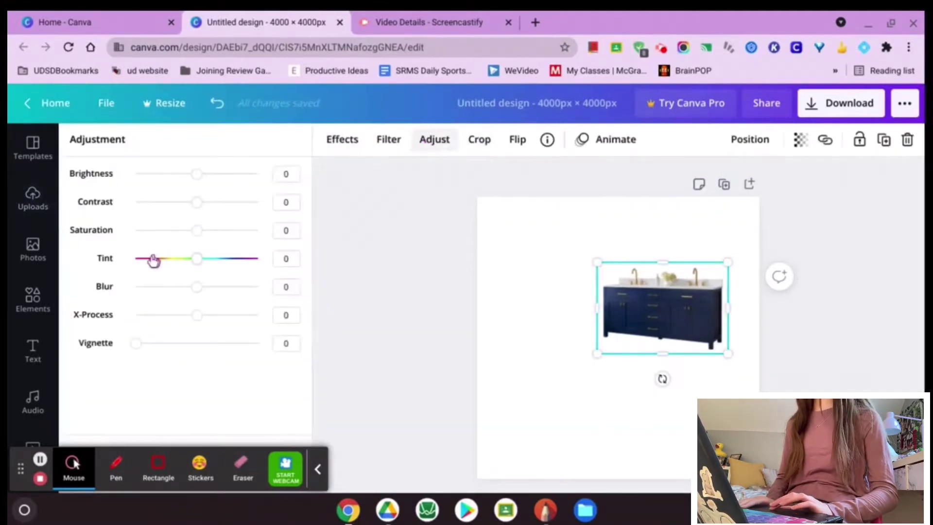
mouse_move(196, 174)
left_mouse_down()
mouse_move(239, 173)
mouse_move(171, 173)
mouse_move(197, 174)
left_mouse_up()
Try the Nordic filter on the vanity image and set the filter back to None.
left_click(389, 140)
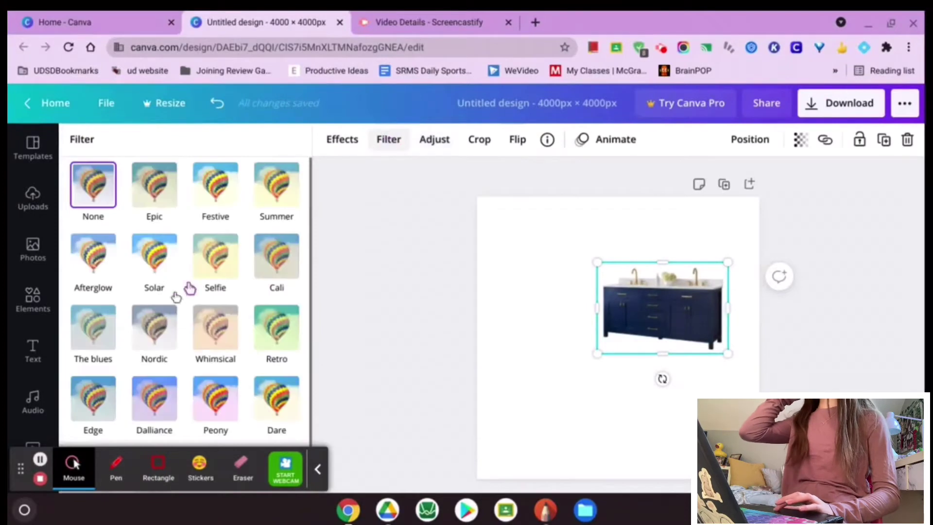
scroll(147, 311, "down", 1)
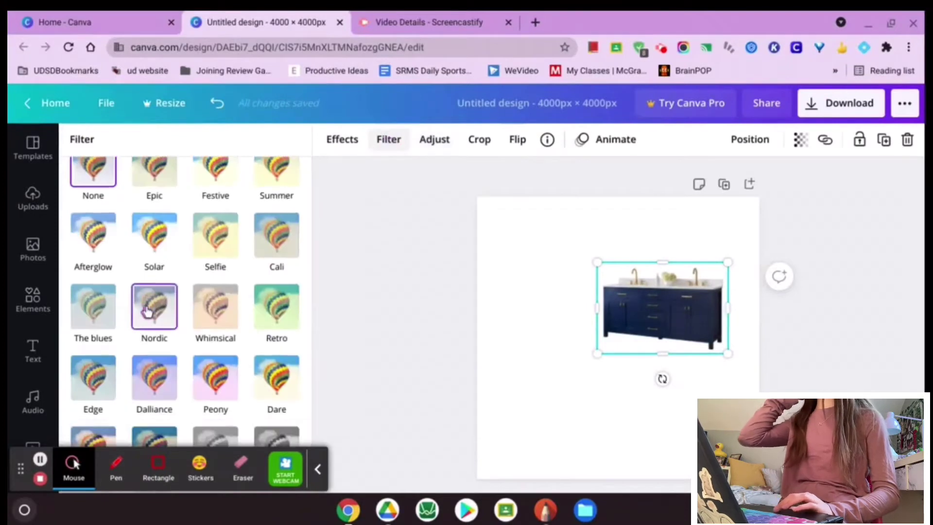
left_click(214, 307)
scroll(156, 292, "up", 1)
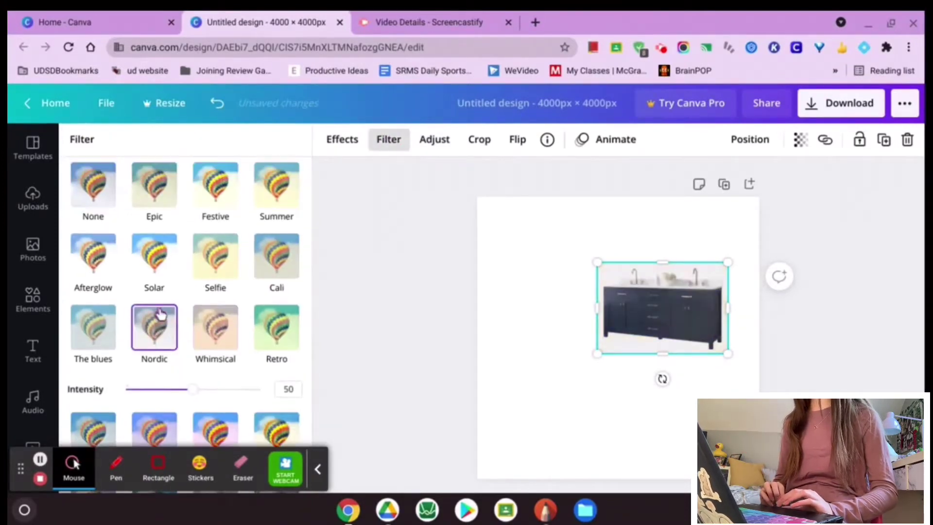
left_click(104, 185)
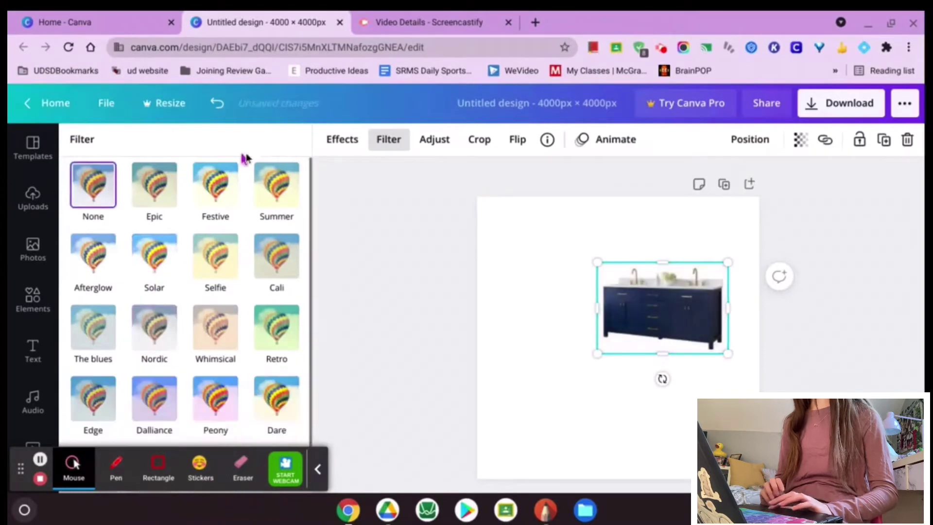
Examine the photo effects and the Screen effect by PhotoMosh, leaving the vanity image without an effect.
left_click(348, 142)
left_click(188, 299)
scroll(189, 308, "down", 2)
scroll(187, 308, "up", 2)
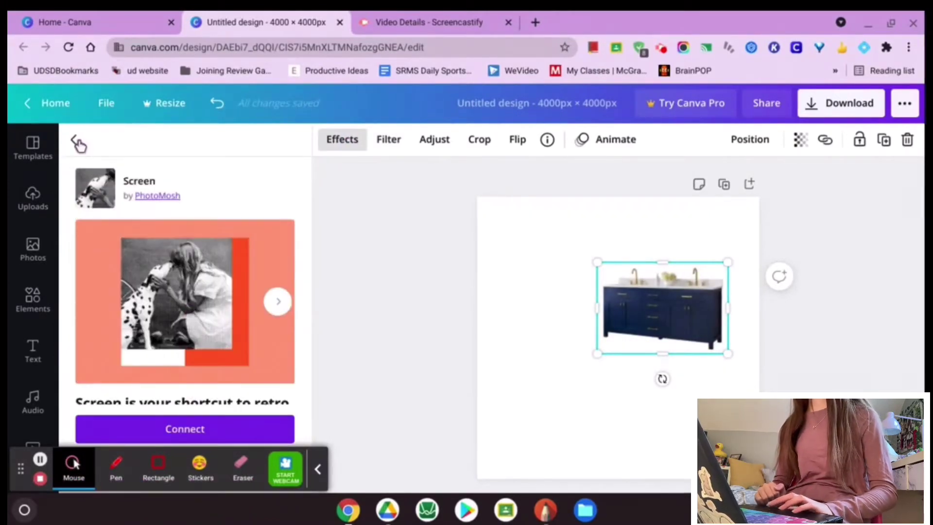
key("Escape")
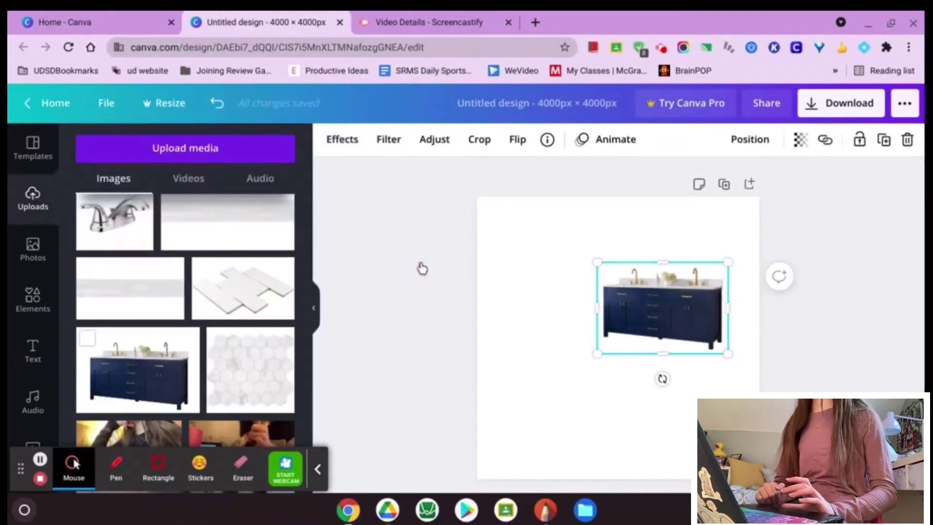
left_click(452, 309)
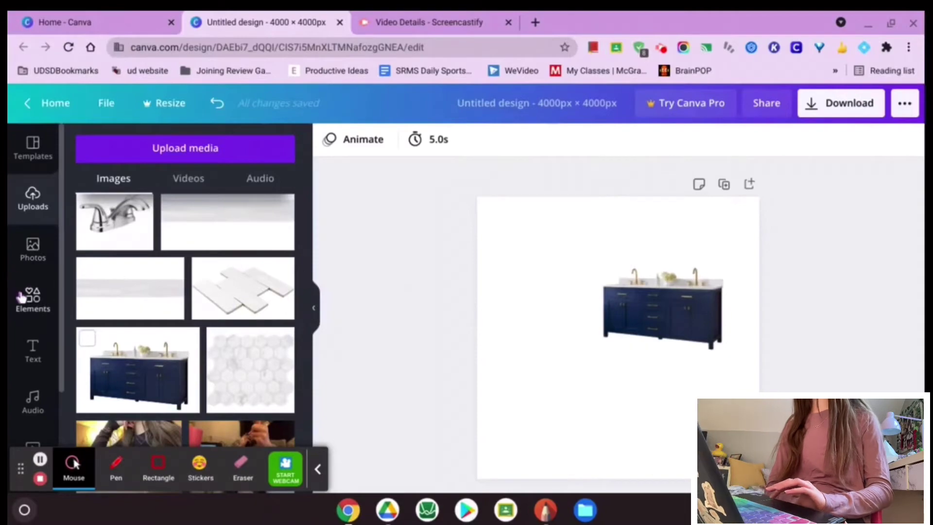
Browse the design element categories, such as lines, shapes, stickers and gradients, and look through the frames row.
left_click(21, 297)
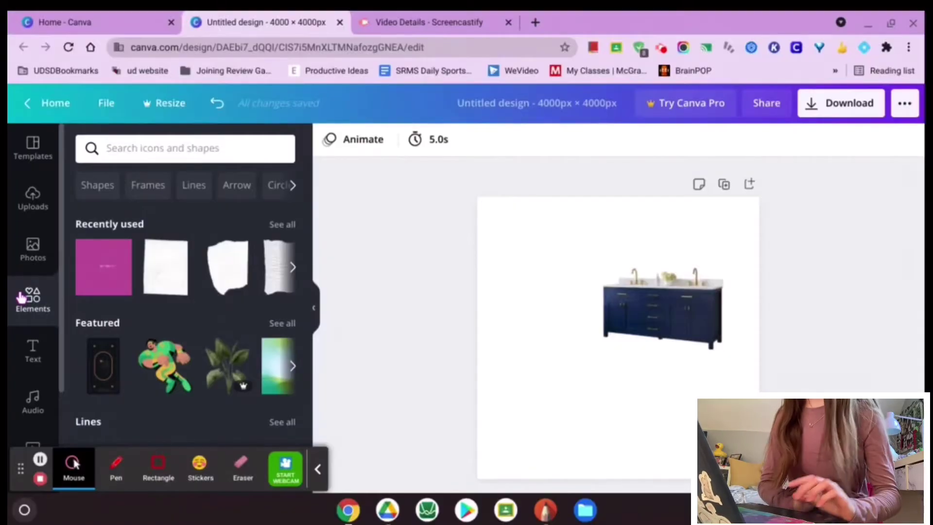
scroll(237, 348, "down", 7)
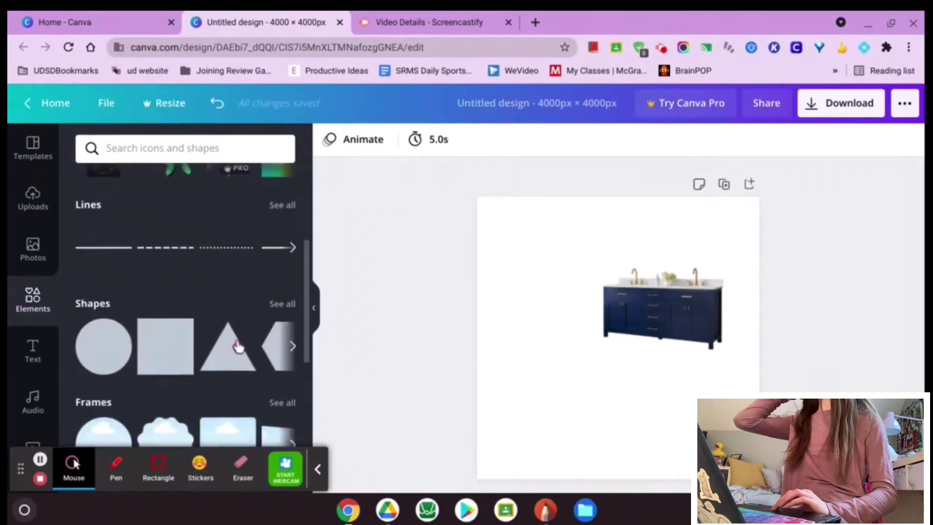
scroll(236, 346, "down", 5)
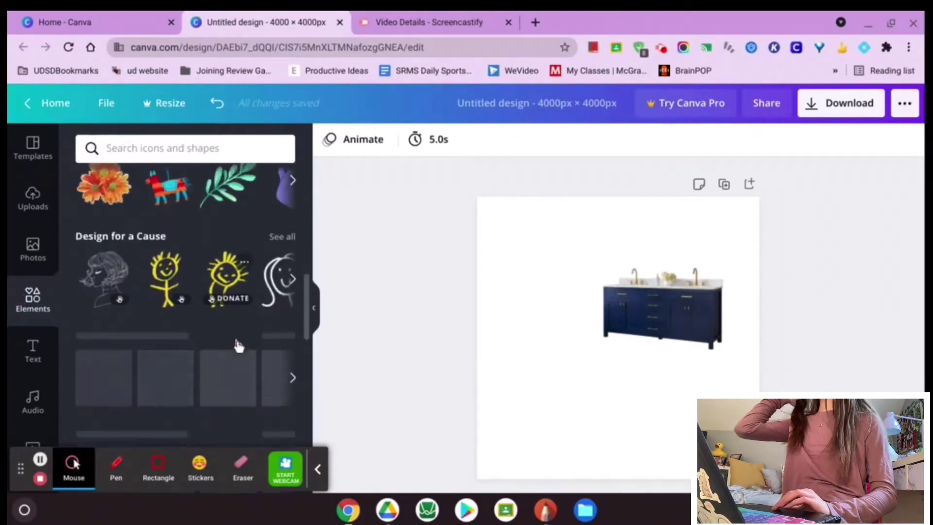
left_click(318, 469)
scroll(161, 411, "down", 5)
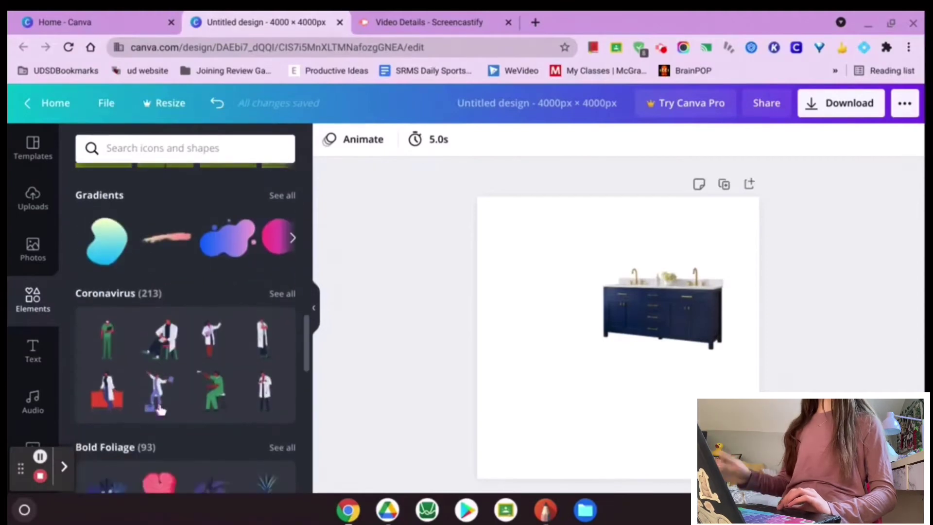
scroll(161, 410, "up", 15)
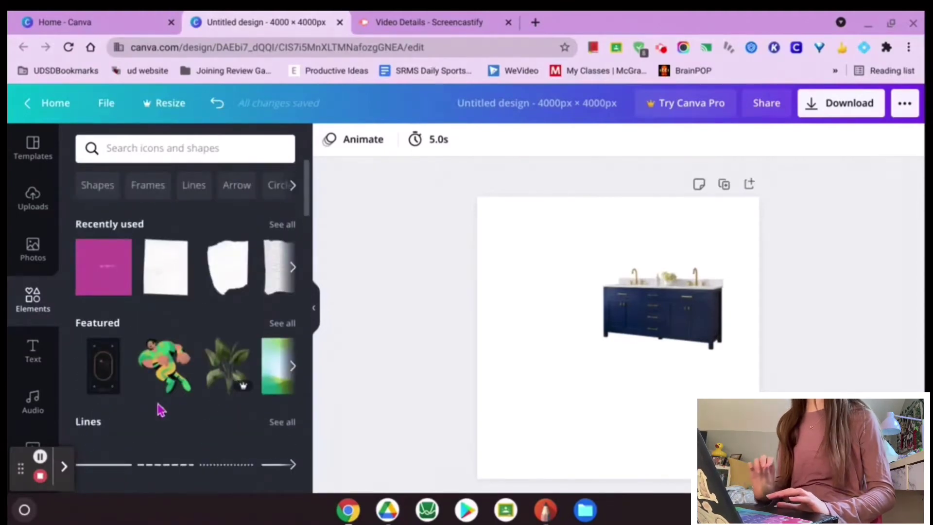
scroll(160, 411, "down", 10)
scroll(161, 410, "up", 3)
scroll(161, 410, "up", 1)
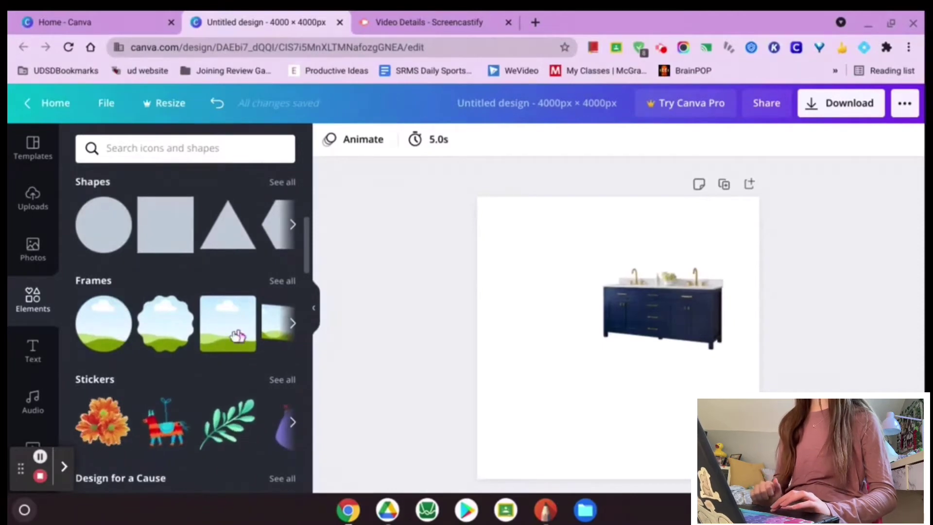
scroll(228, 330, "right", 5)
scroll(213, 333, "right", 3)
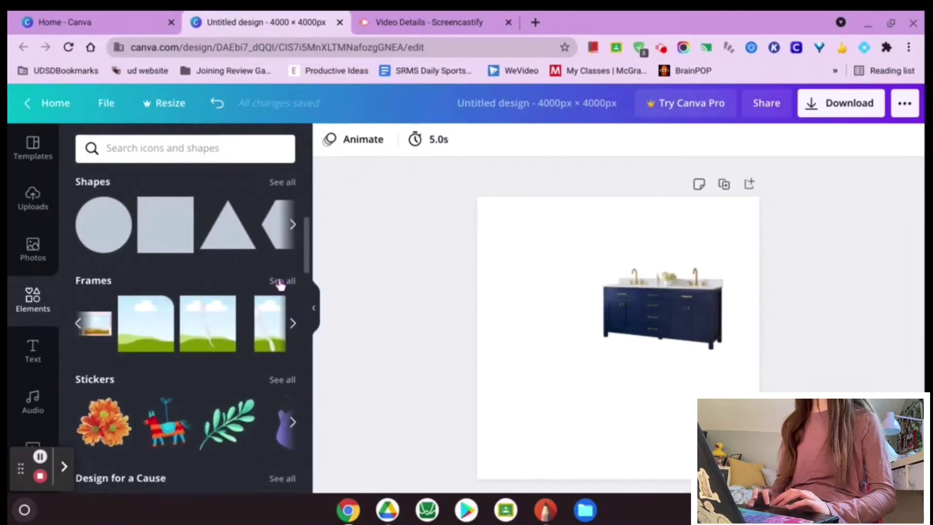
Add the scalloped circle frame from the full frames collection to the page's upper-left area and shrink it beside the vanity.
left_click(280, 282)
scroll(189, 287, "down", 5)
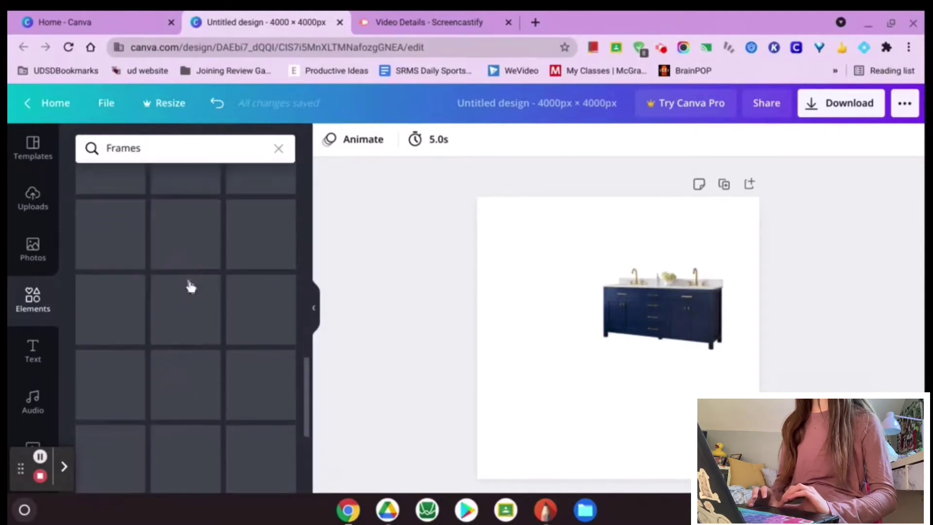
scroll(189, 287, "up", 5)
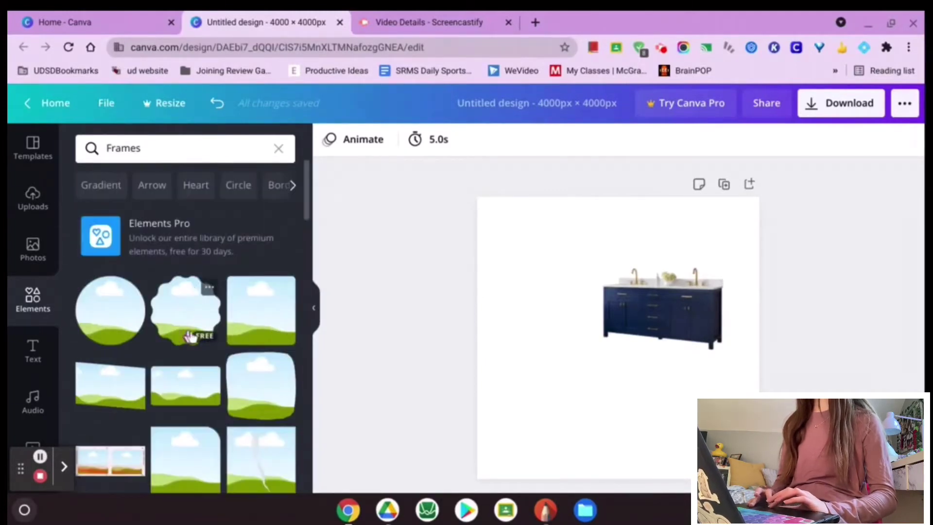
left_click_drag(194, 318, 554, 279)
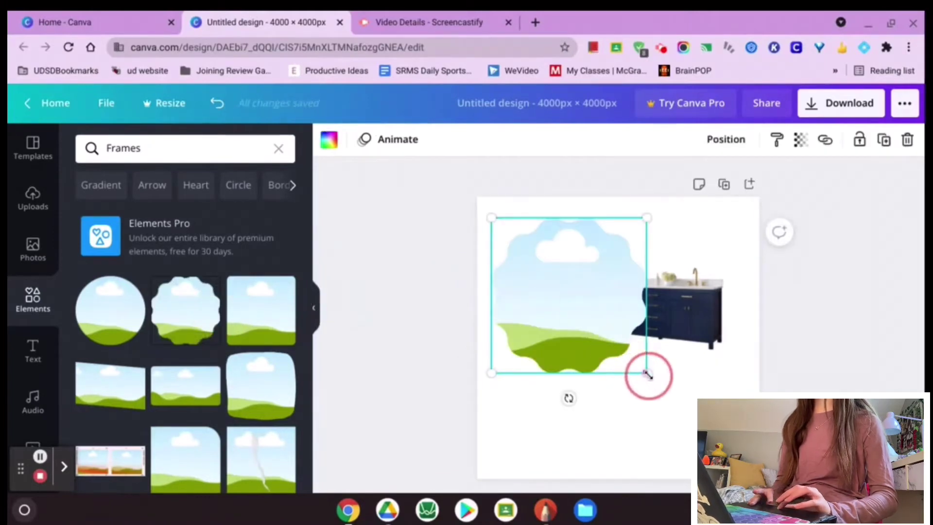
left_click_drag(646, 373, 582, 305)
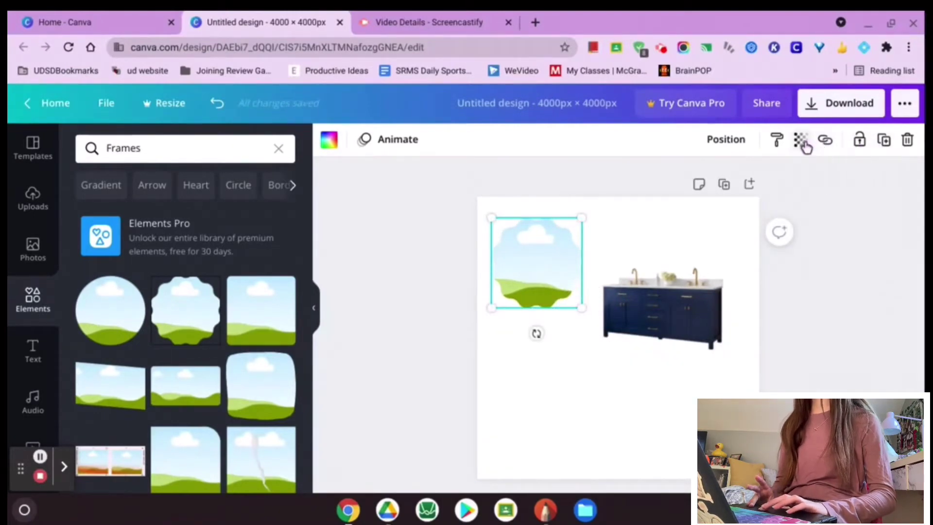
left_click(566, 386)
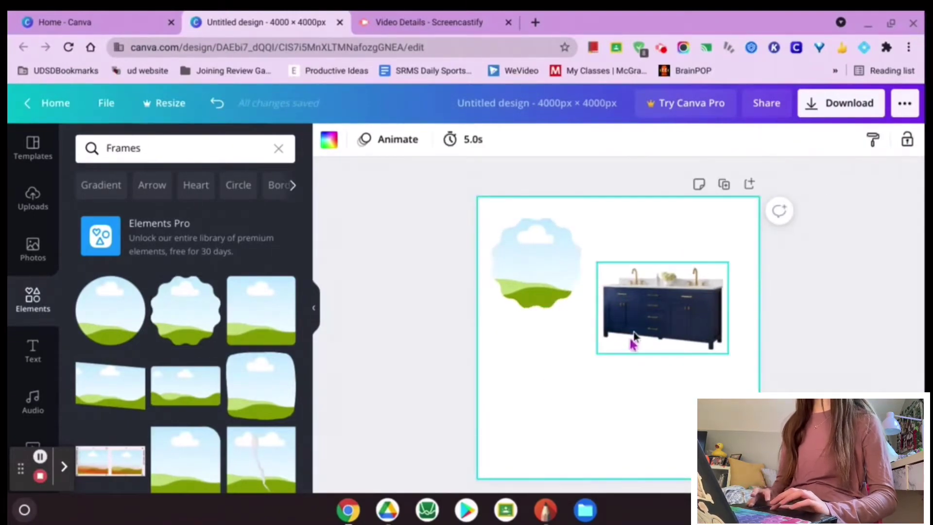
Place the vanity image inside the scalloped circle frame.
left_click(643, 314)
left_click_drag(643, 313, 601, 305)
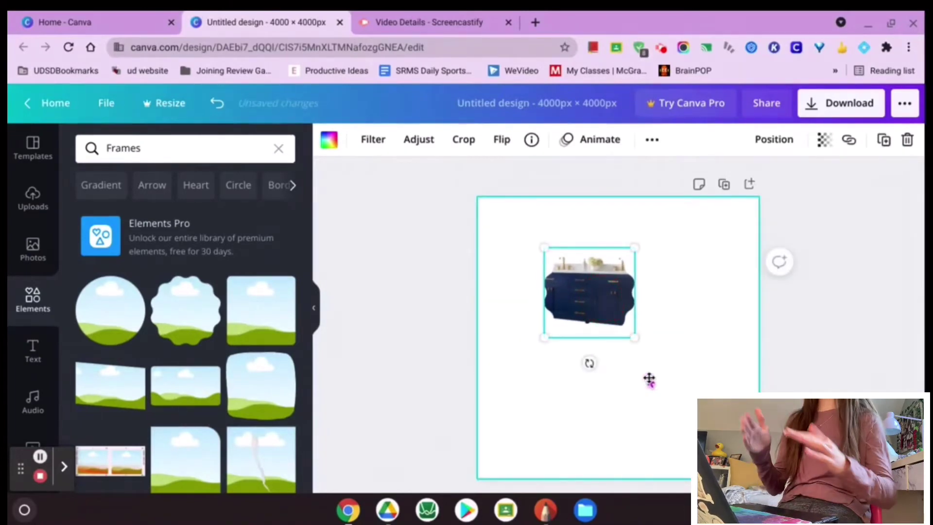
left_click(646, 374)
Enlarge the vanity within the scalloped frame to center its drawers, and move the frame toward the page's upper-left corner.
left_click(564, 278)
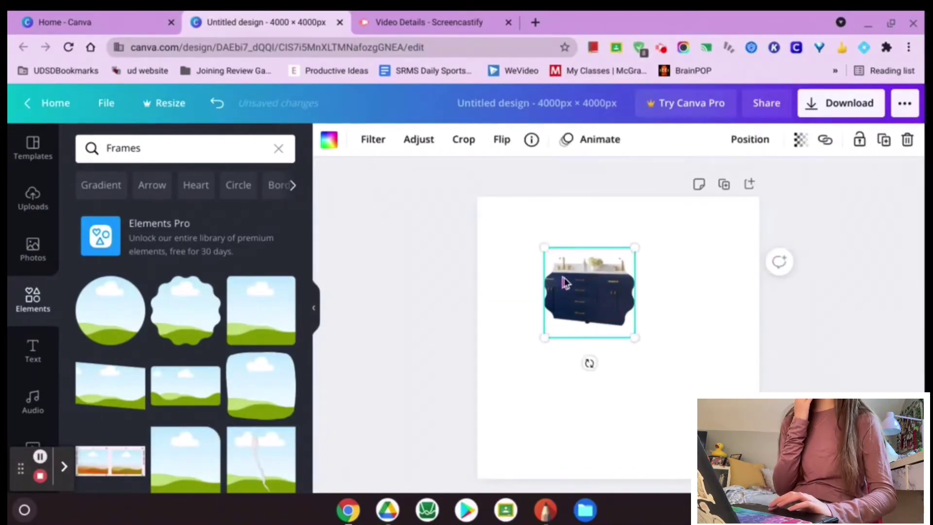
double_click(576, 292)
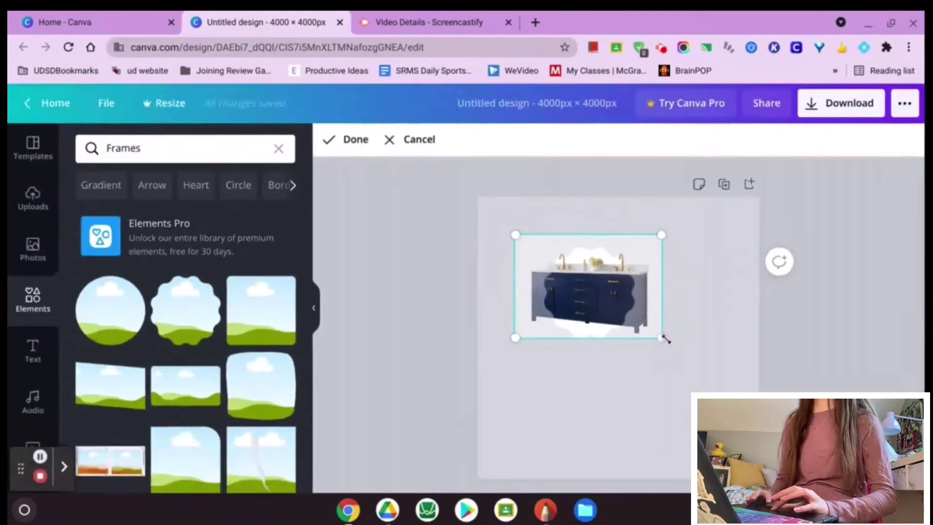
left_click_drag(659, 341, 754, 402)
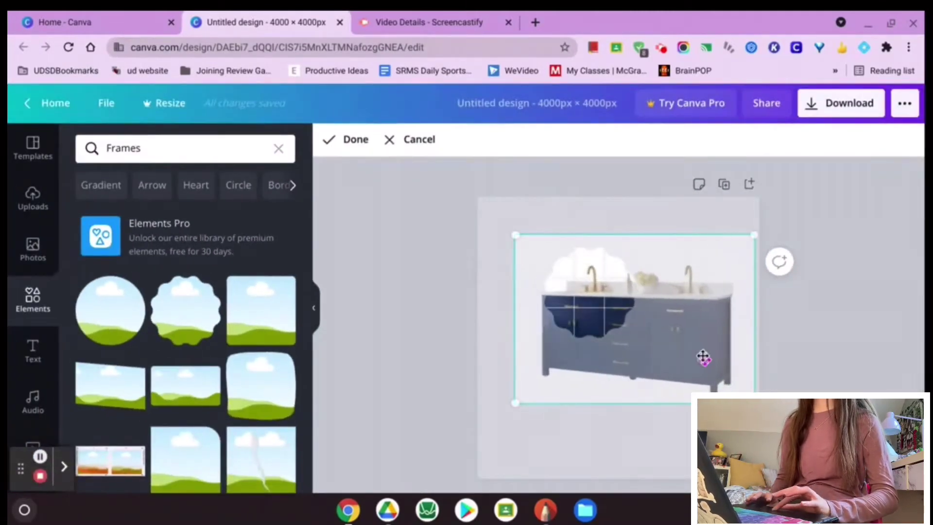
left_click_drag(676, 325, 650, 277)
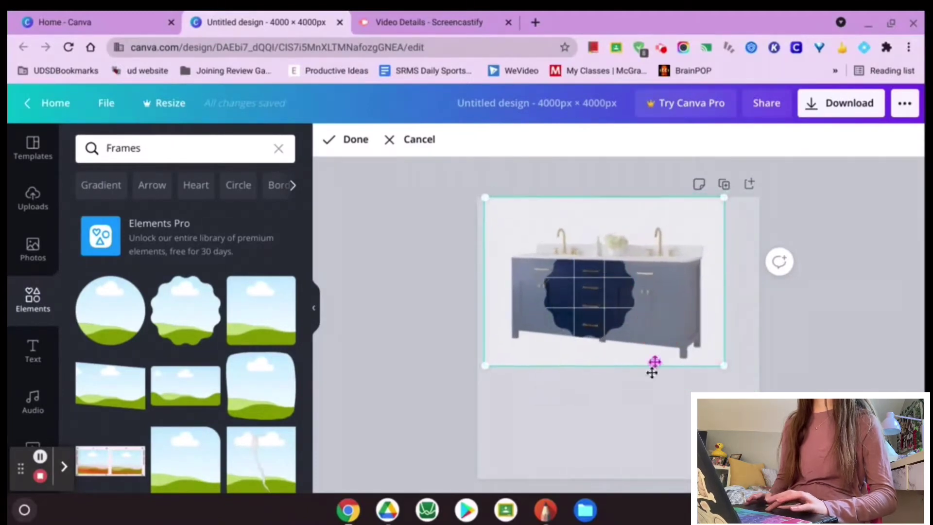
left_click(640, 407)
left_click(639, 409)
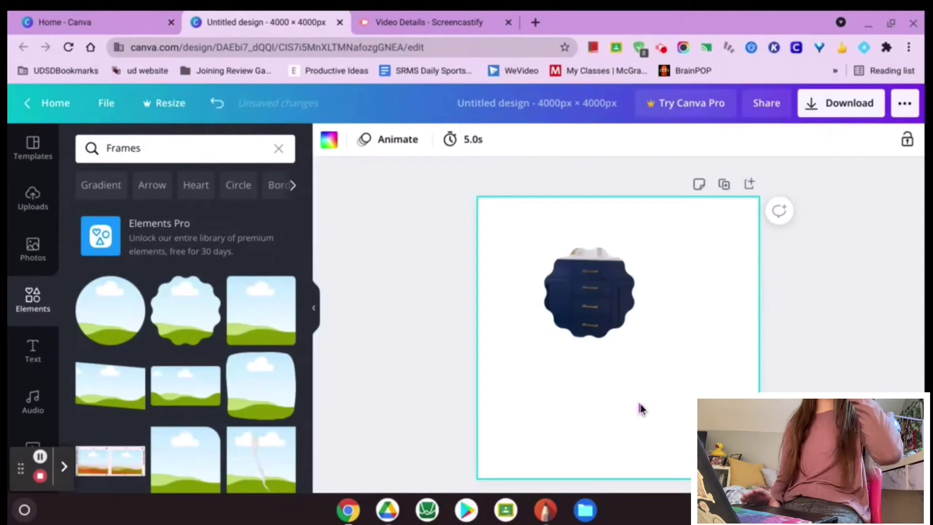
left_click_drag(579, 294, 535, 258)
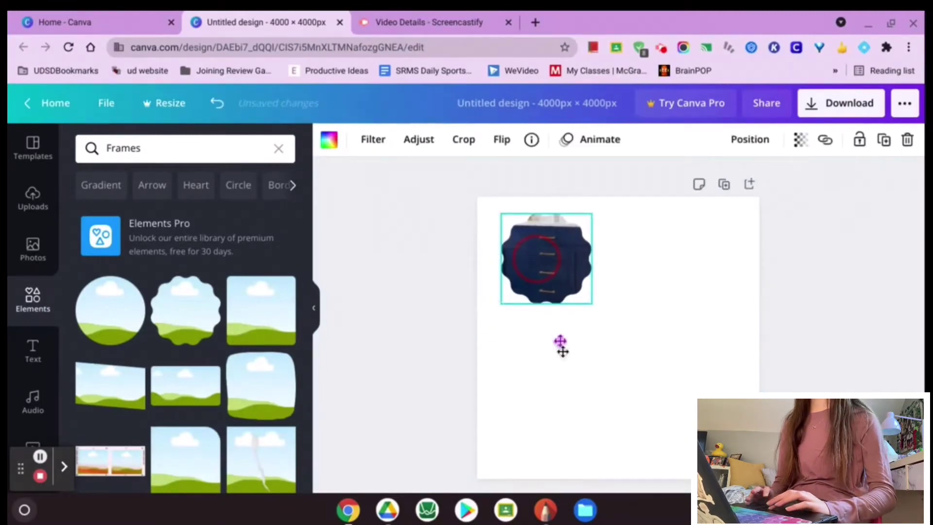
left_click(570, 378)
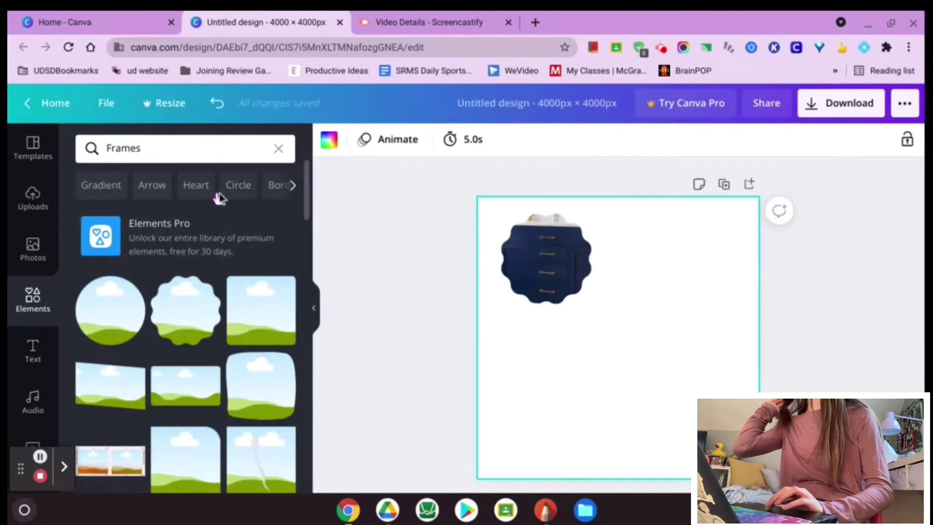
Add the green leafy branch from the full stickers collection to the page's lower-right area.
left_click(278, 148)
scroll(229, 287, "down", 3)
scroll(229, 287, "down", 1)
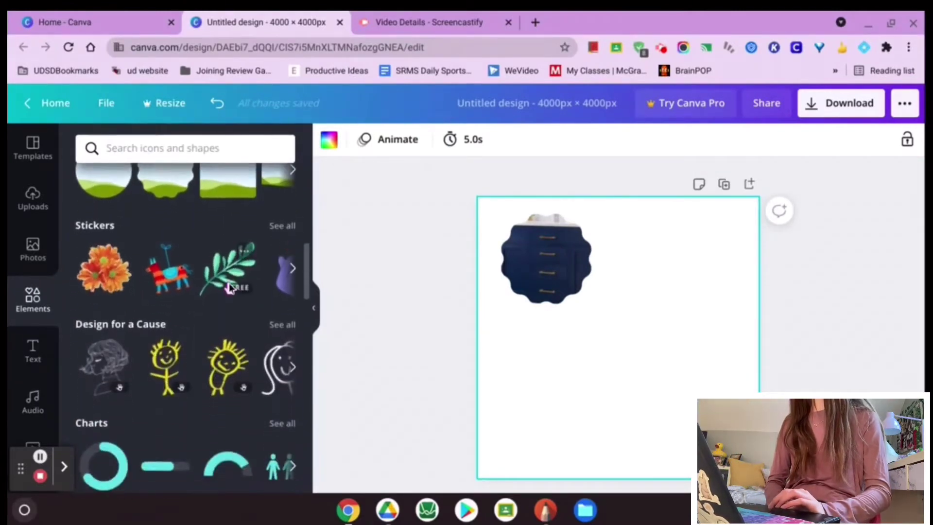
scroll(225, 288, "down", 1)
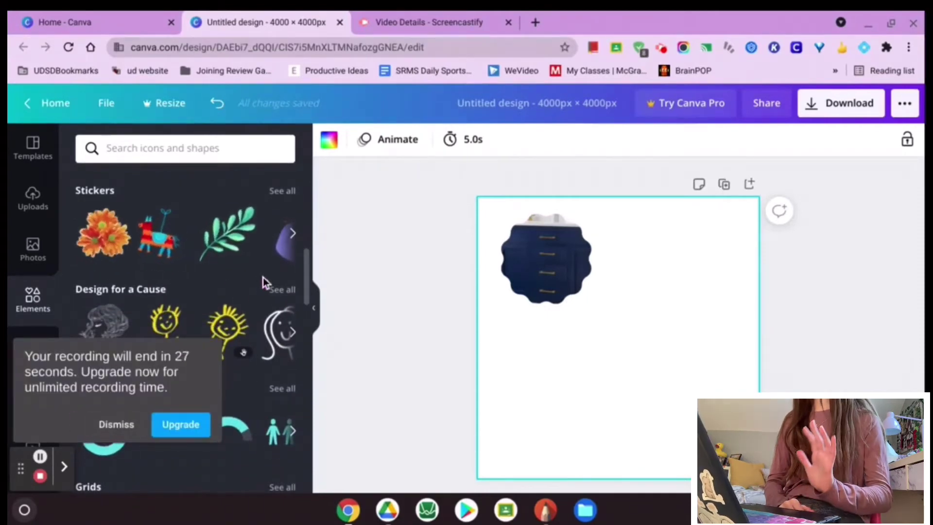
left_click(274, 191)
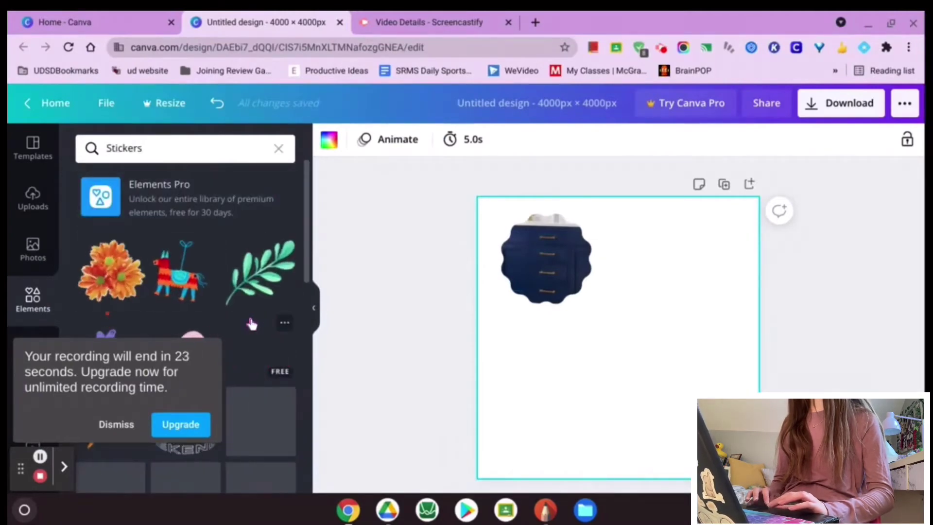
scroll(247, 313, "down", 2)
left_click(251, 228)
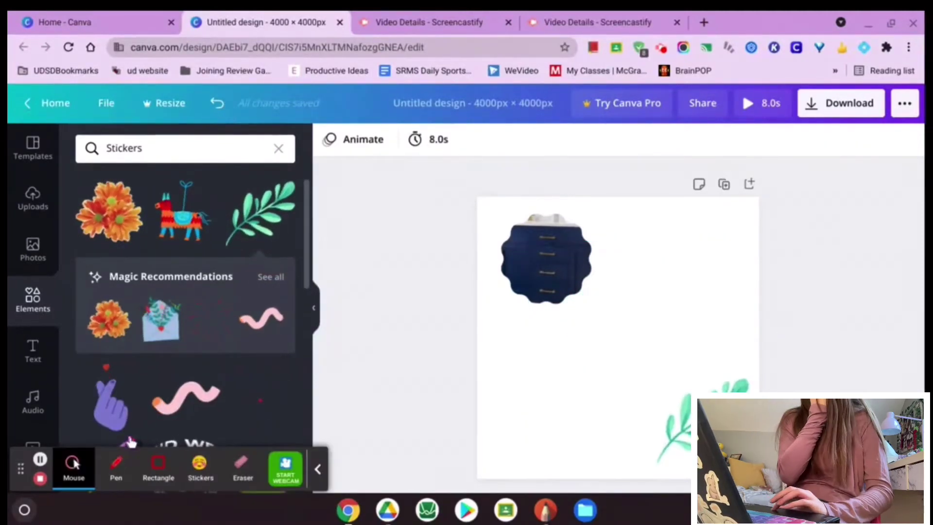
Search the elements for "butterfly" and add the side-view line-art butterfly to the page's lower-left area.
scroll(132, 331, "up", 2)
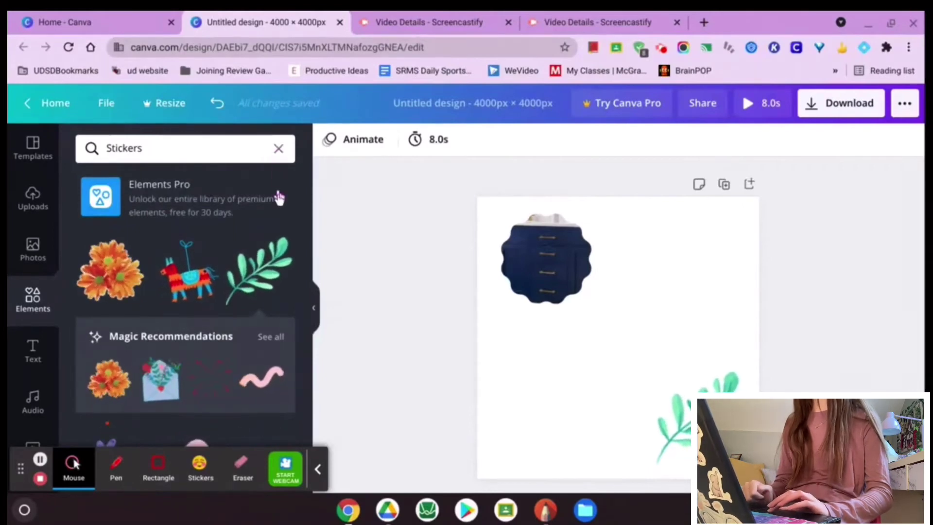
left_click(278, 149)
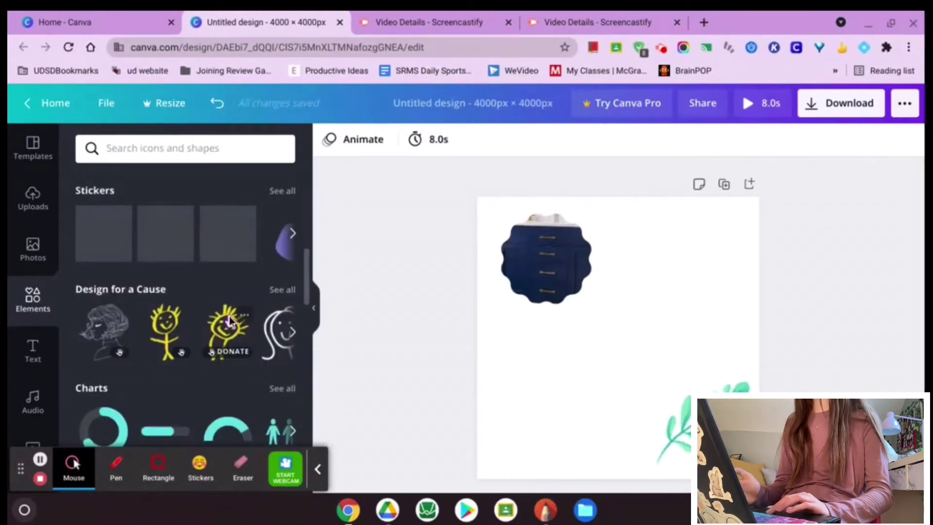
scroll(233, 301, "down", 7)
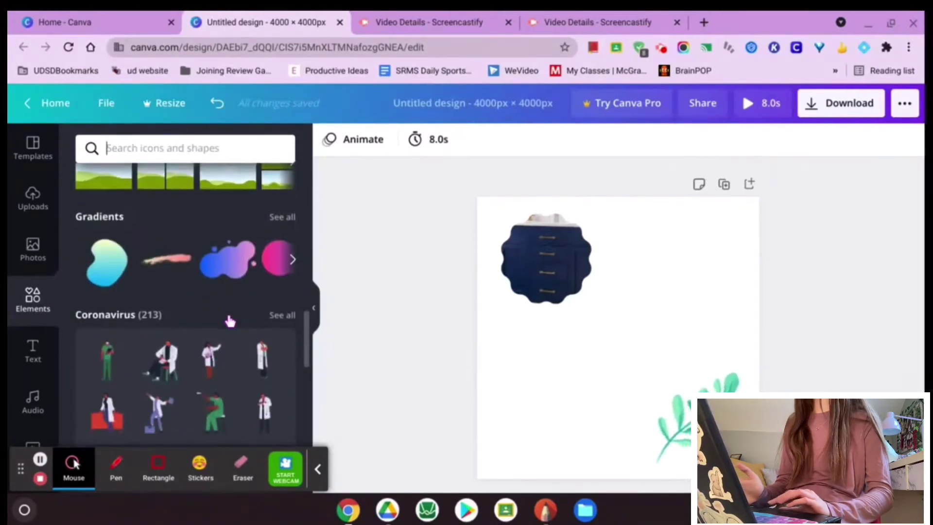
scroll(225, 310, "down", 5)
scroll(229, 321, "up", 10)
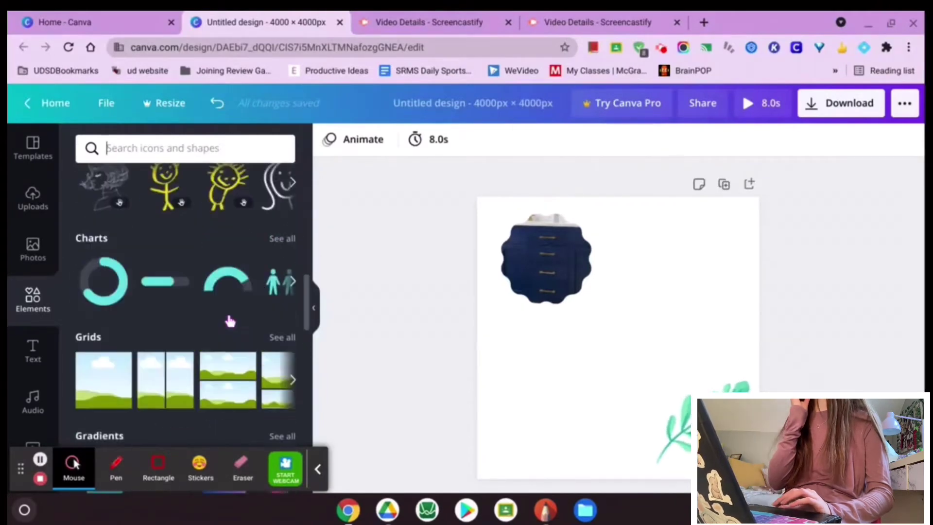
scroll(178, 253, "up", 4)
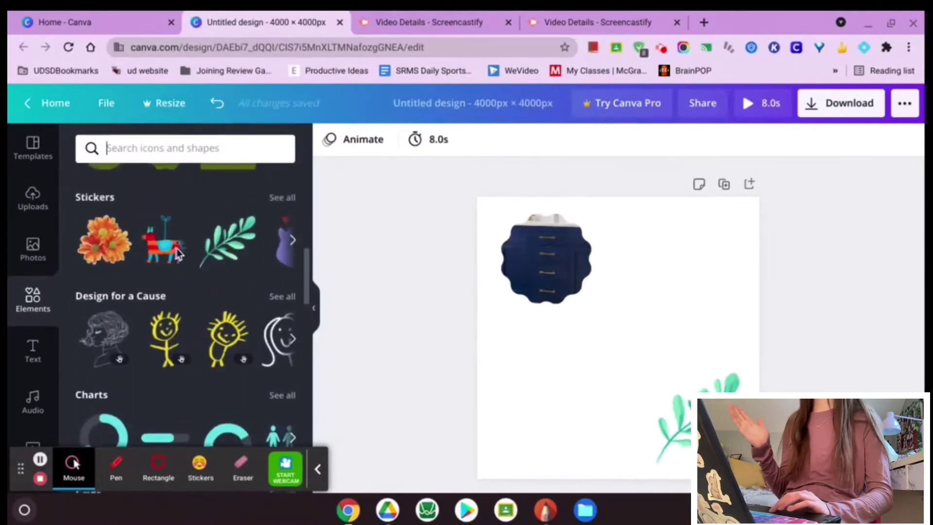
left_click(160, 148)
type("butterfly")
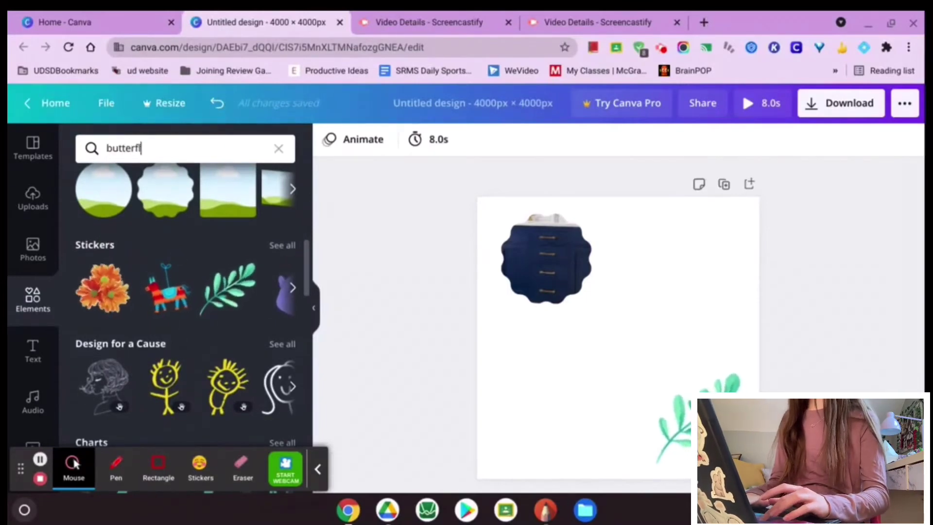
key("Return")
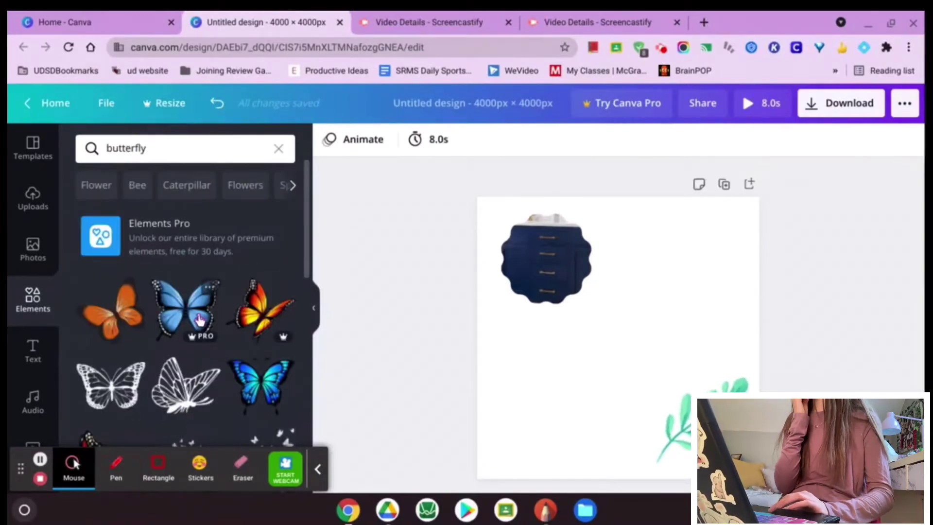
scroll(200, 318, "down", 2)
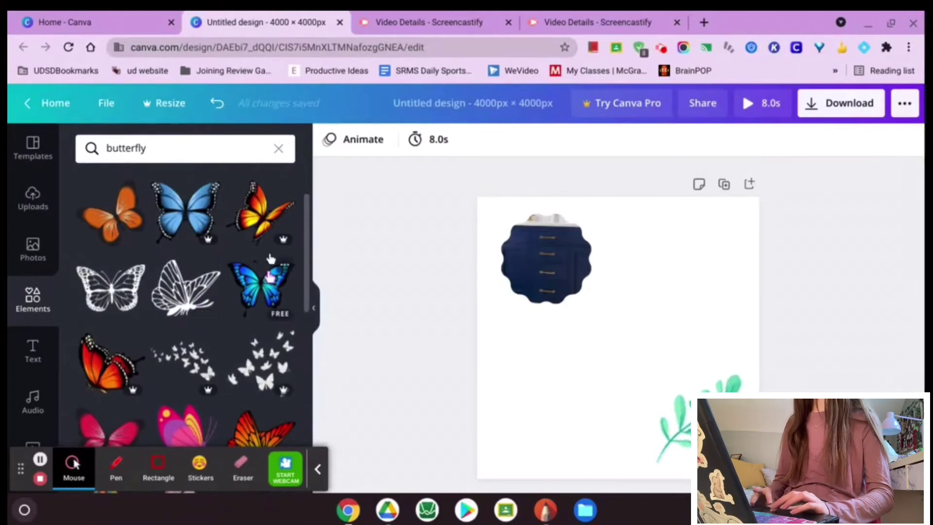
left_click_drag(183, 293, 547, 384)
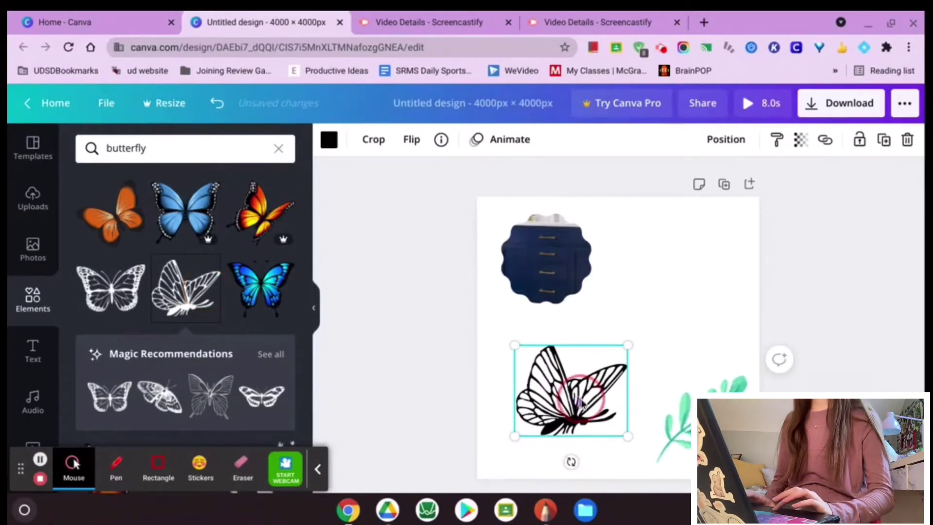
Try the navy photo color and the default pink, lime green and orange on the line-art butterfly.
left_click(330, 141)
scroll(141, 281, "down", 4)
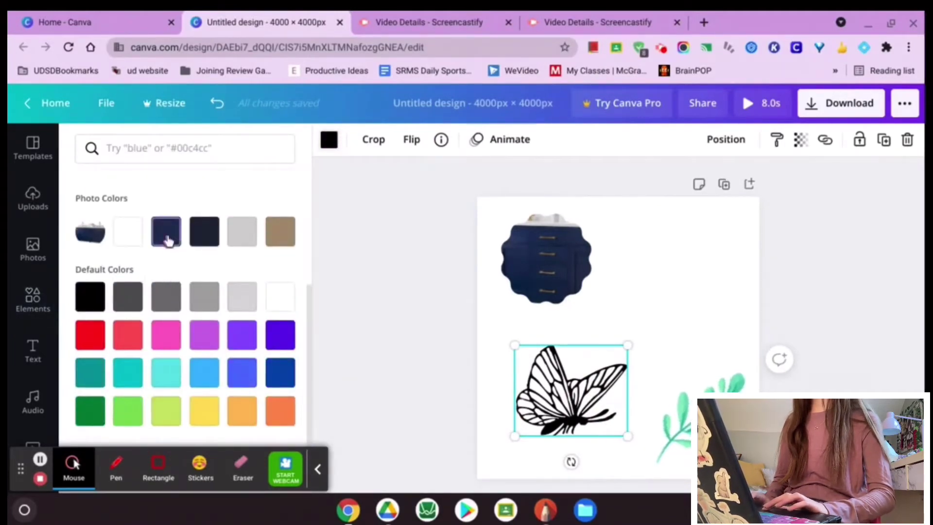
left_click(163, 237)
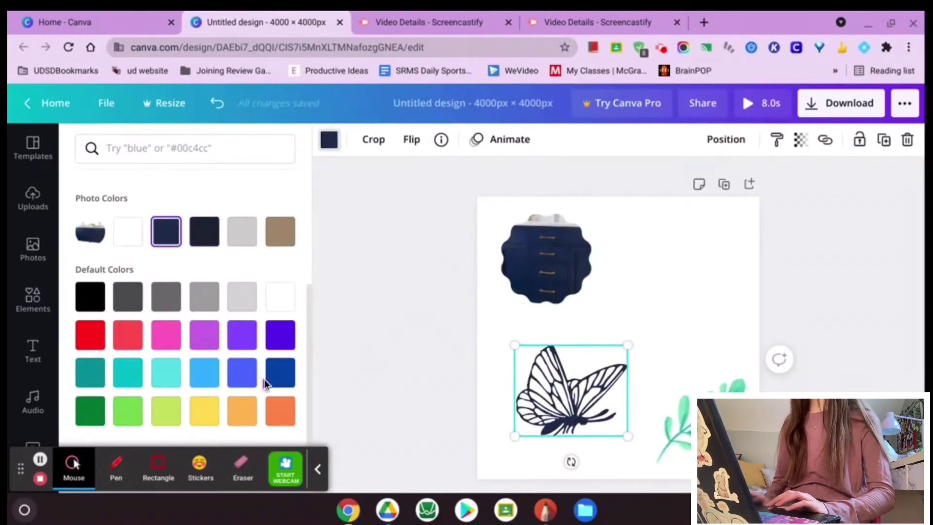
left_click(159, 347)
left_click(163, 402)
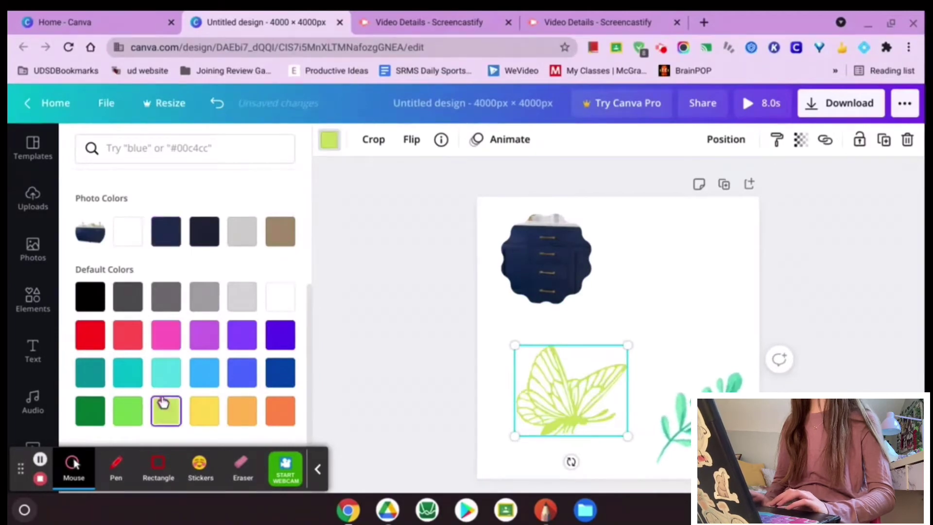
left_click(246, 406)
Recolor the line-art butterfly with a custom light tan, about #D8B199.
left_click(90, 214)
left_click(177, 294)
left_click_drag(177, 294, 141, 256)
left_click(175, 360)
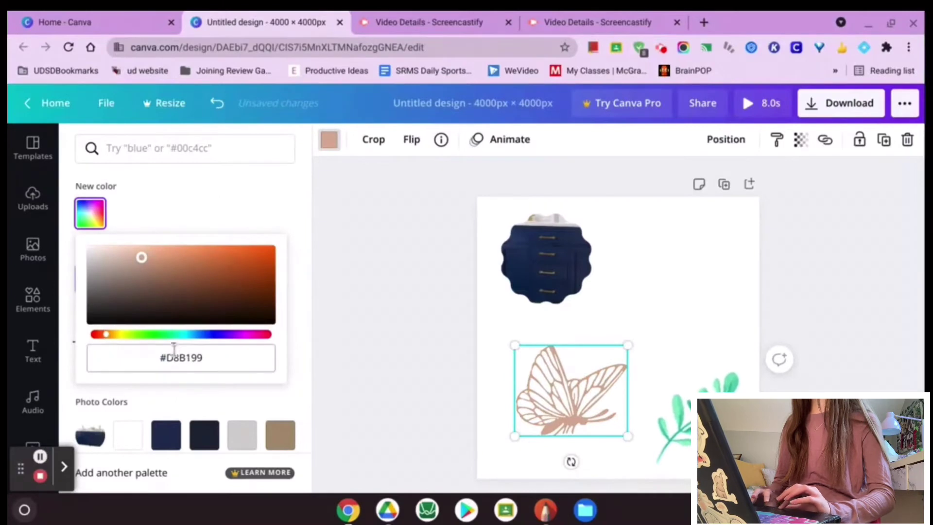
left_click(197, 168)
Search the color palettes for "orange" and look through the suggested combinations without applying one.
left_click(190, 149)
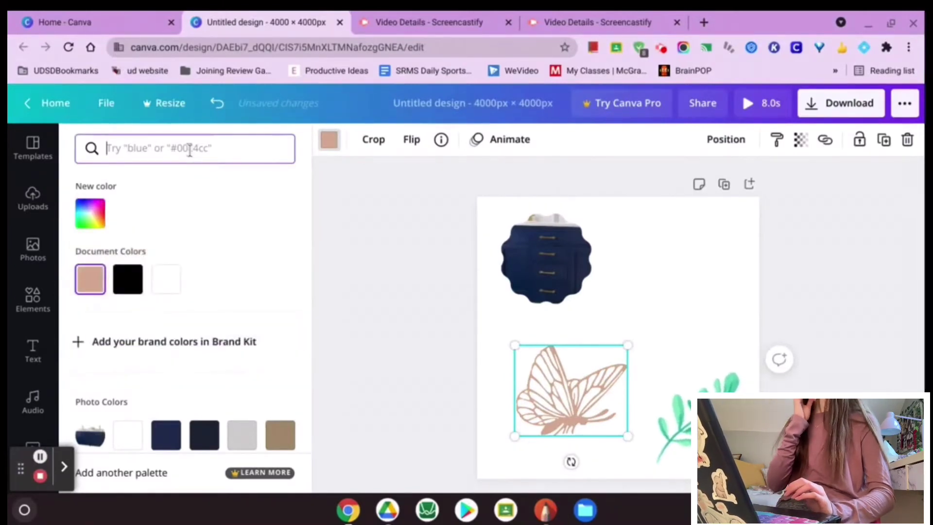
type("oran")
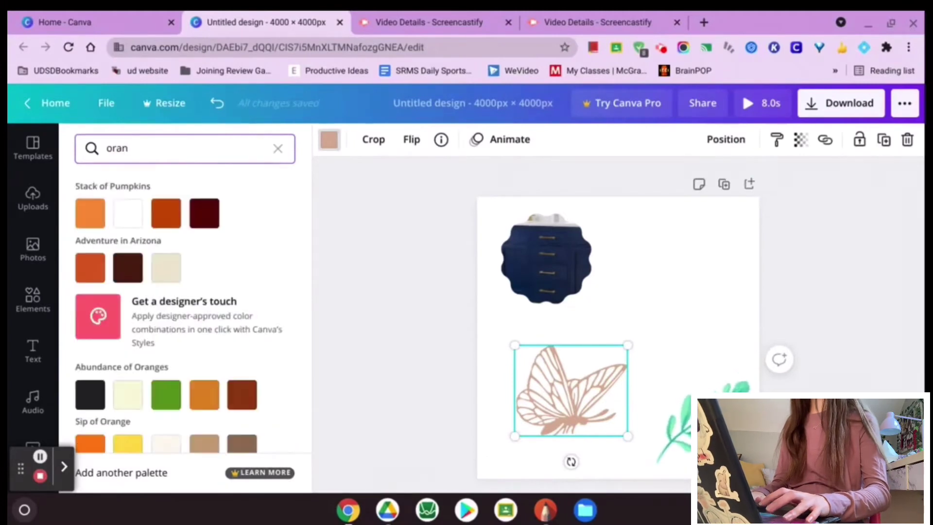
type("ge")
scroll(155, 227, "down", 5)
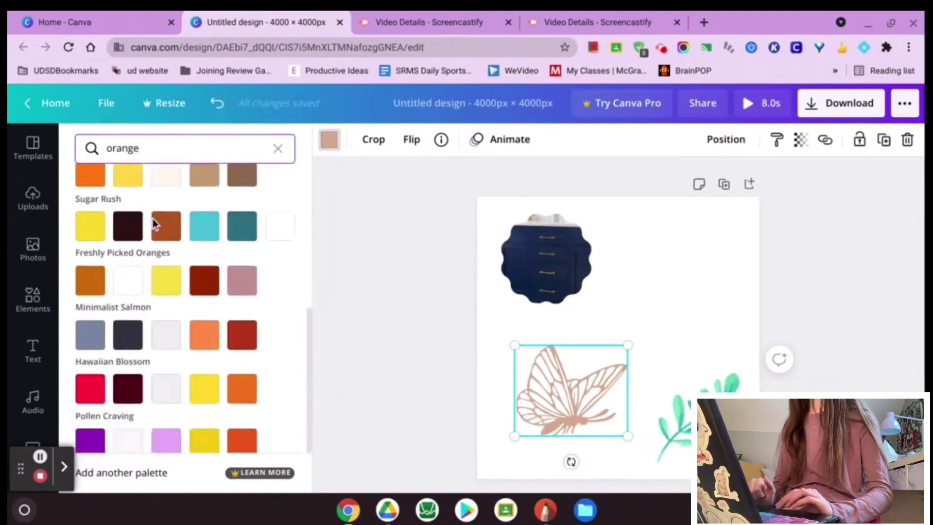
left_click(415, 278)
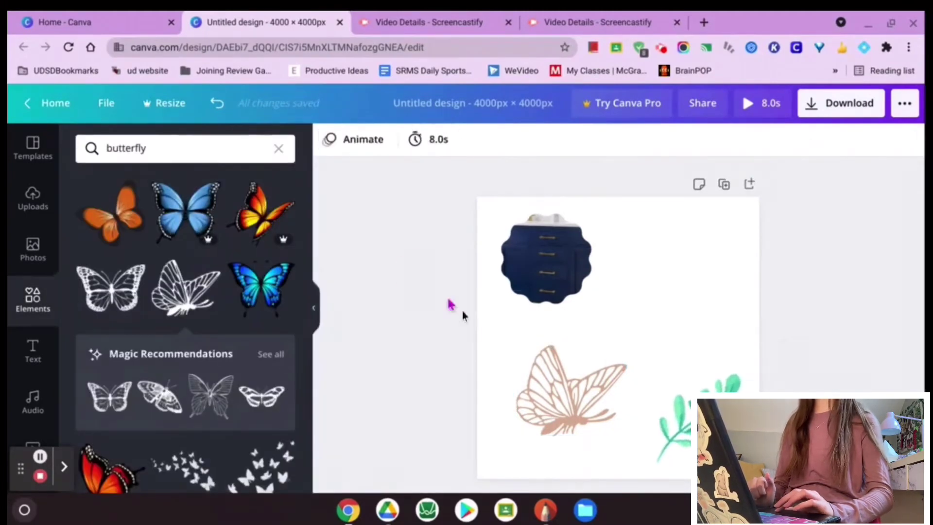
Add the teal and yellow butterfly beside the framed vanity and recolor its teal purple, light green pink and yellow indigo.
scroll(233, 343, "down", 10)
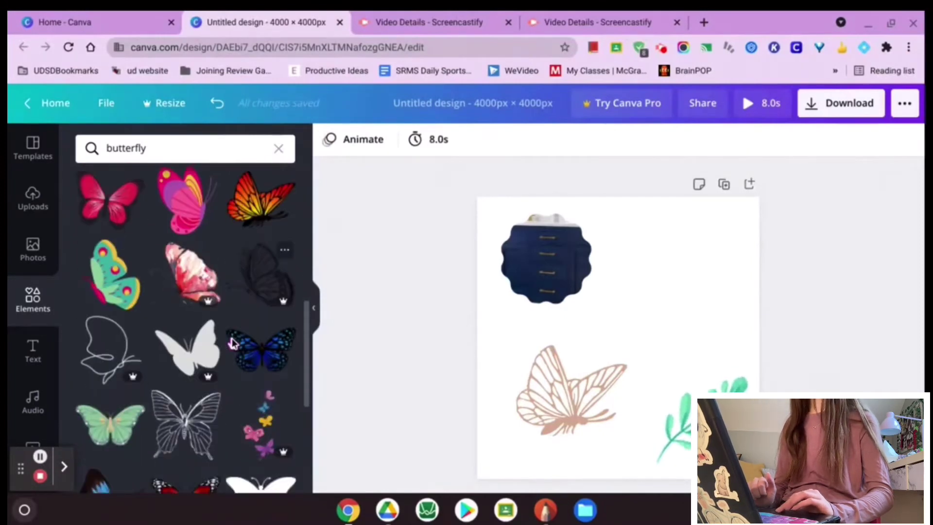
left_click_drag(138, 235, 660, 291)
left_click(329, 140)
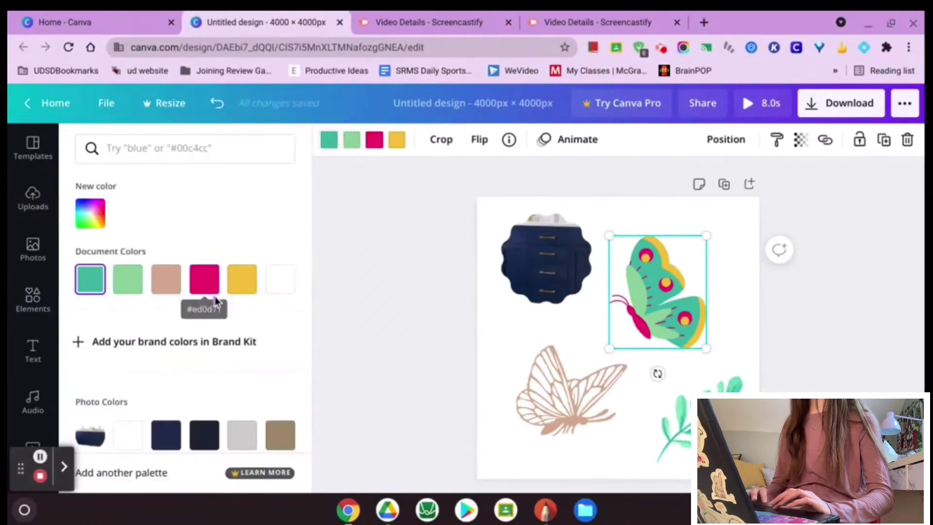
scroll(249, 322, "down", 3)
left_click(204, 405)
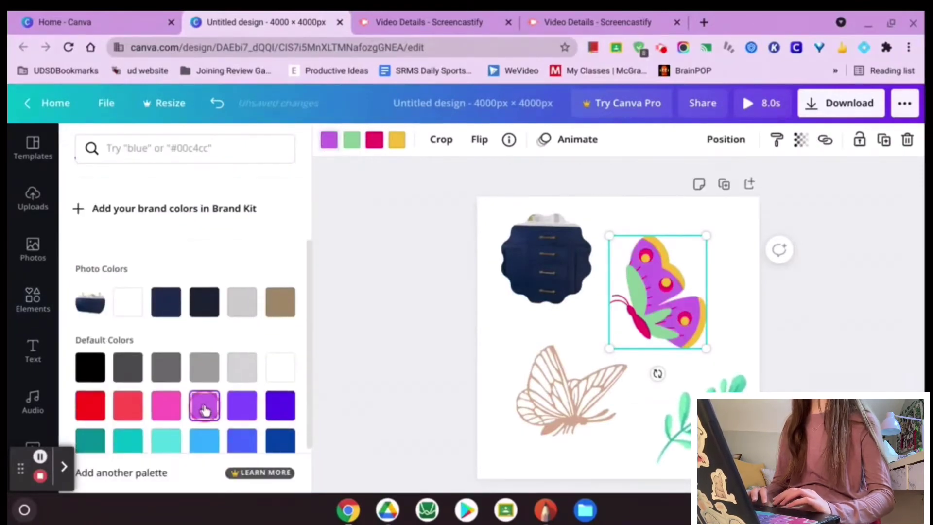
left_click(166, 405)
left_click(399, 141)
left_click(280, 405)
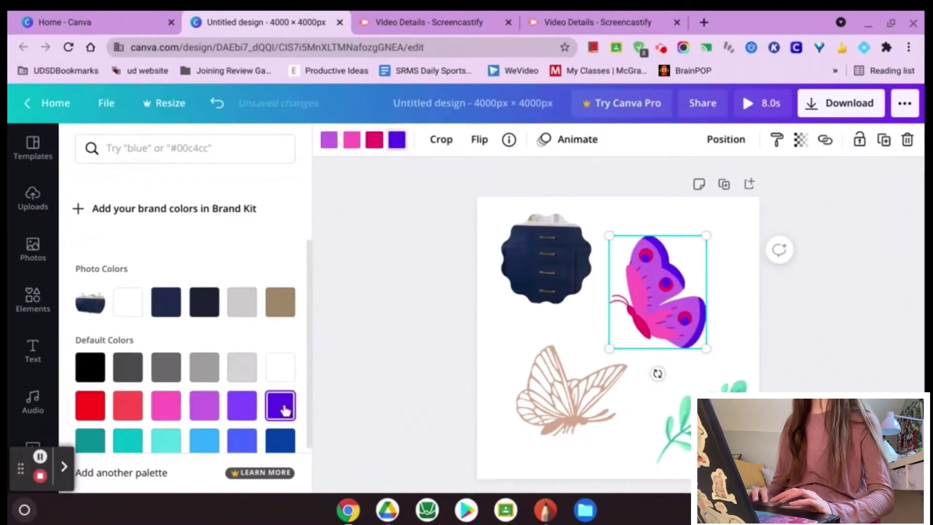
Move the recolored butterfly closer to the page's upper-right corner.
left_click(420, 369)
left_click(701, 291)
left_click_drag(701, 291, 772, 290)
left_click(774, 328)
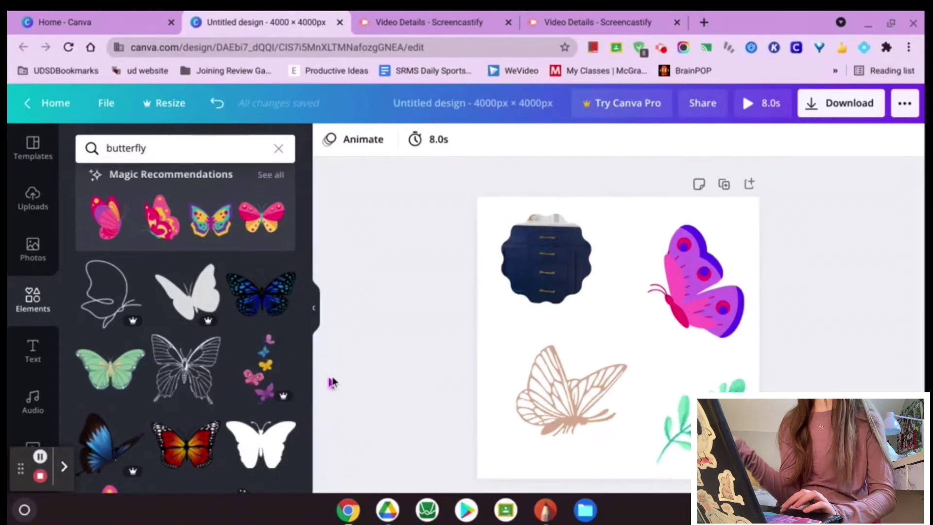
Browse the full set of Magic Recommendations matching the added teal butterfly.
scroll(181, 242, "up", 2)
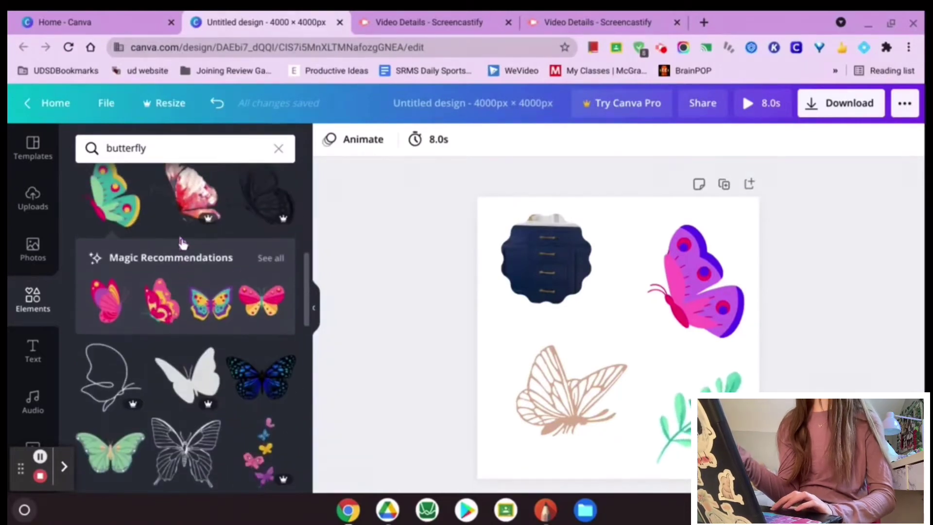
left_click(278, 263)
scroll(204, 290, "down", 5)
scroll(204, 286, "down", 5)
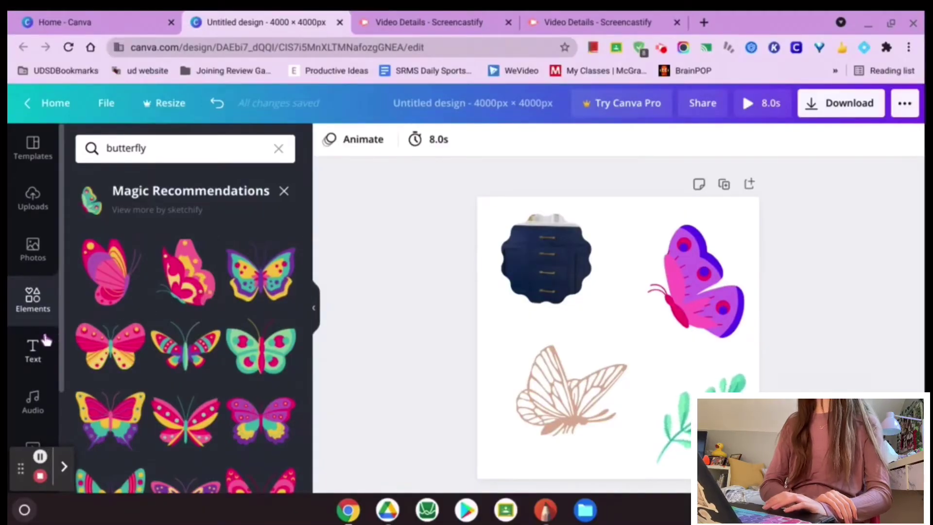
Add the purple "CHILL" font combination with the green outline to the middle of the page.
left_click(46, 340)
scroll(233, 348, "down", 4)
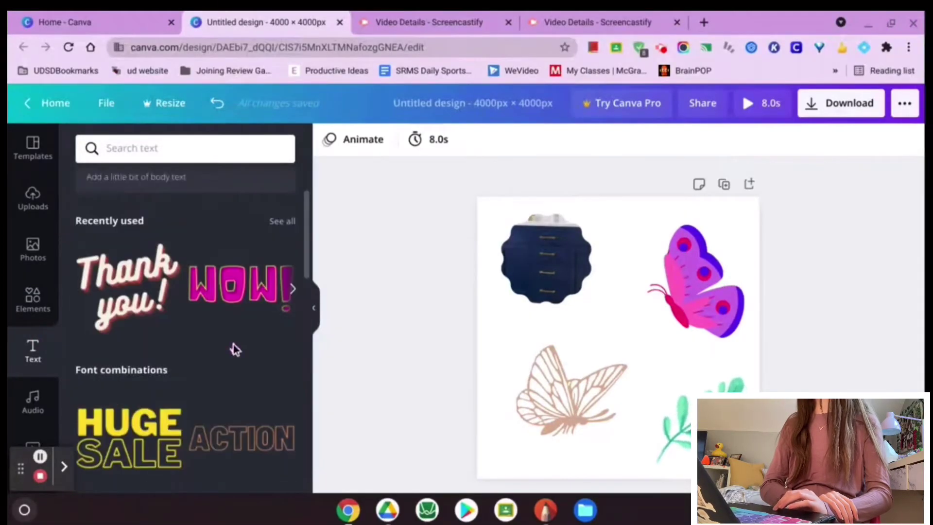
scroll(151, 370, "down", 10)
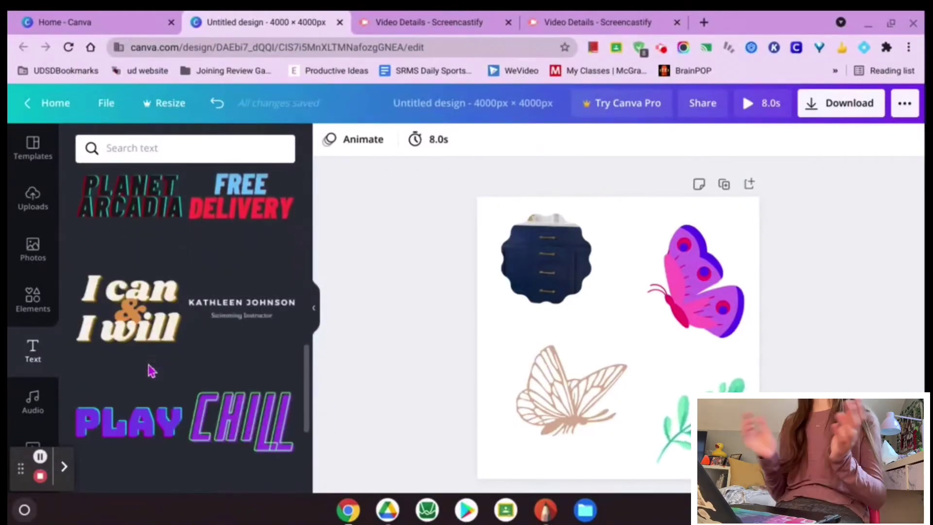
scroll(150, 370, "up", 1)
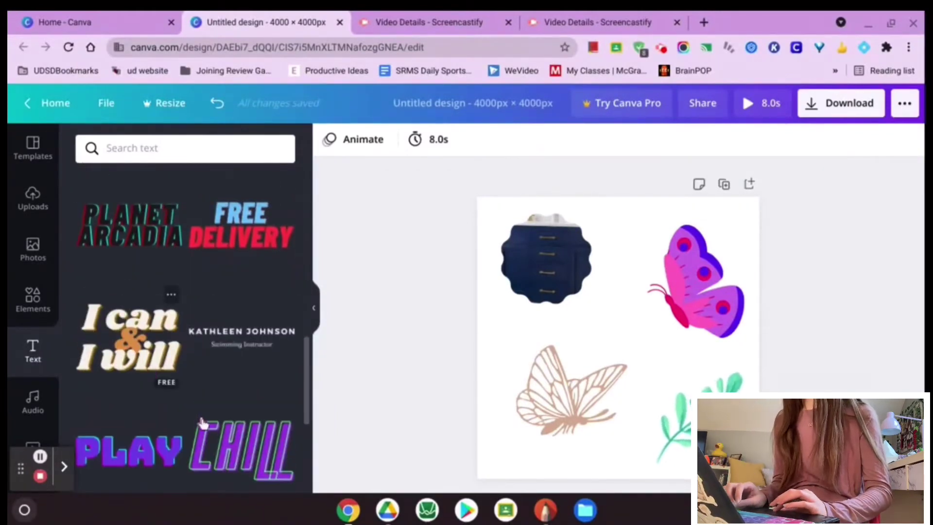
left_click_drag(220, 455, 606, 333)
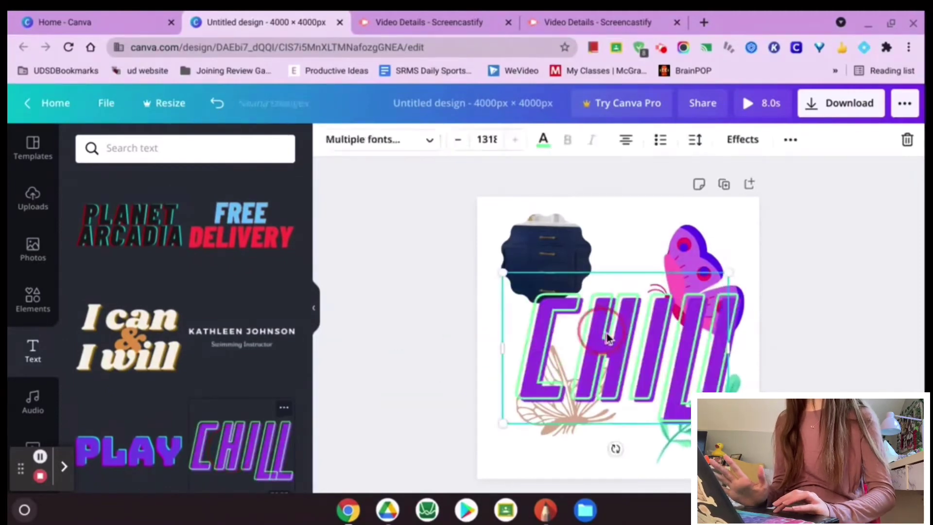
Replace the wording "CHILL" with "HEY" and shrink the text to a font size of about 811.
double_click(645, 339)
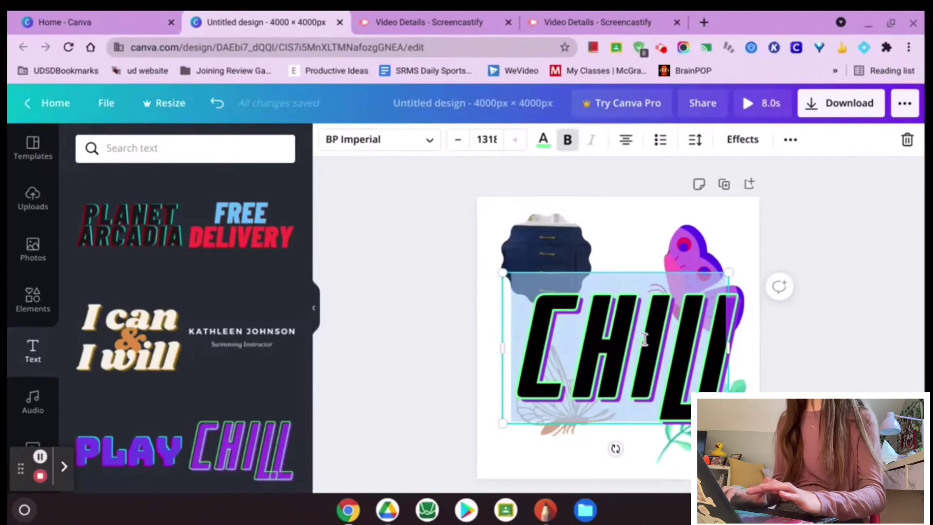
type("HEY")
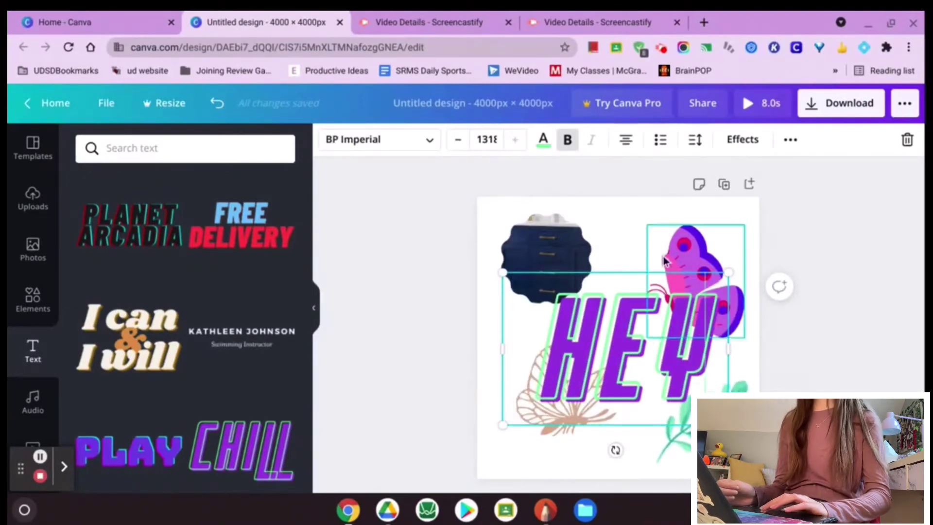
left_click_drag(729, 424, 637, 367)
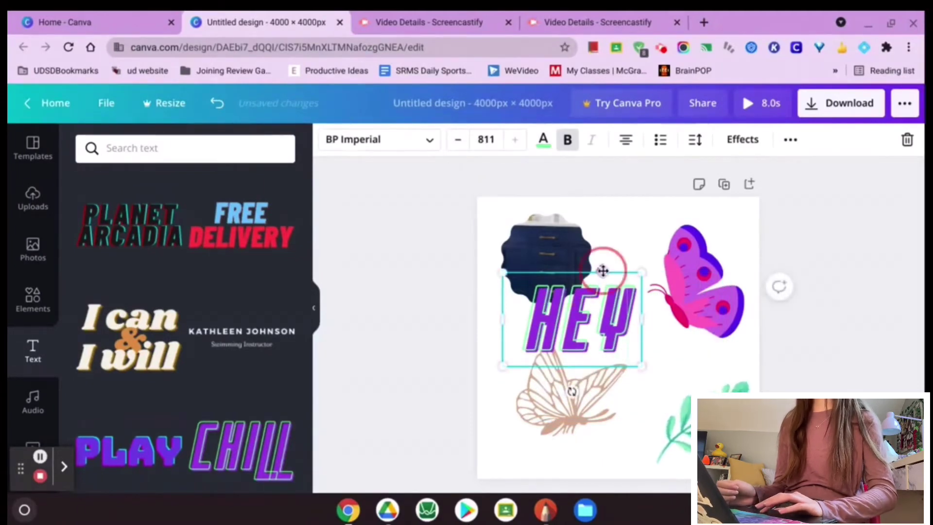
Move the HEY text toward the middle of the page and change its outline color to pink.
left_click_drag(631, 289, 648, 288)
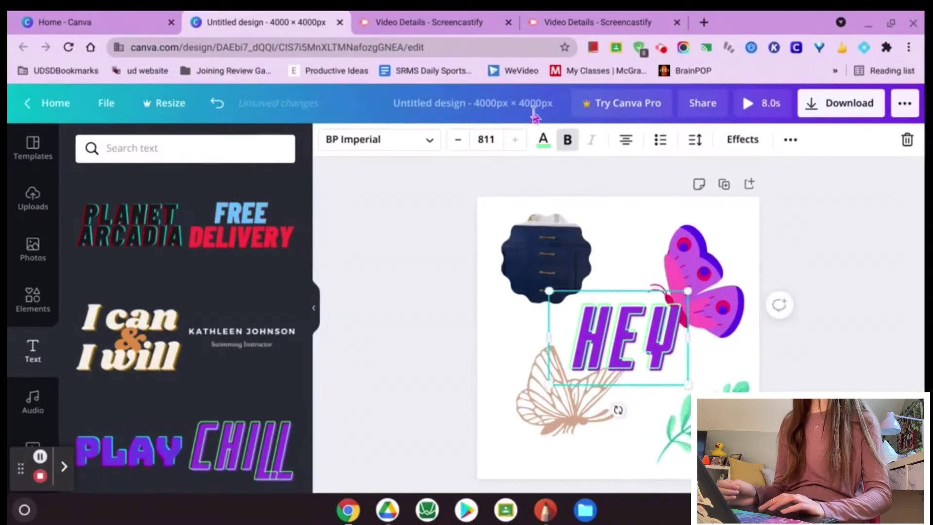
left_click(543, 139)
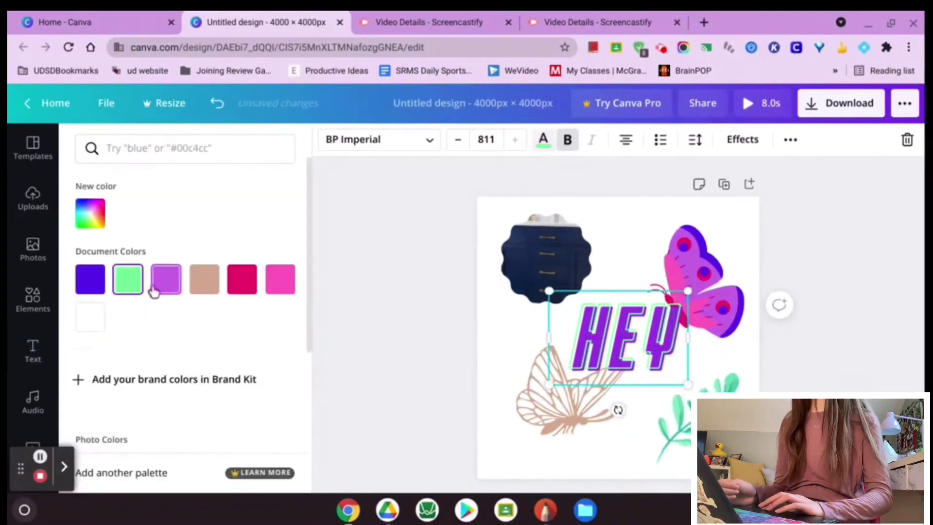
left_click(242, 290)
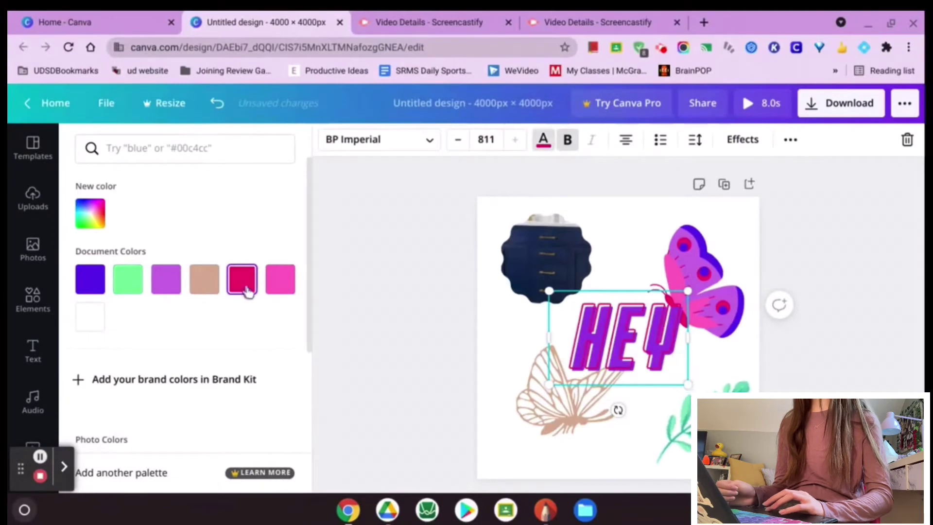
left_click(281, 291)
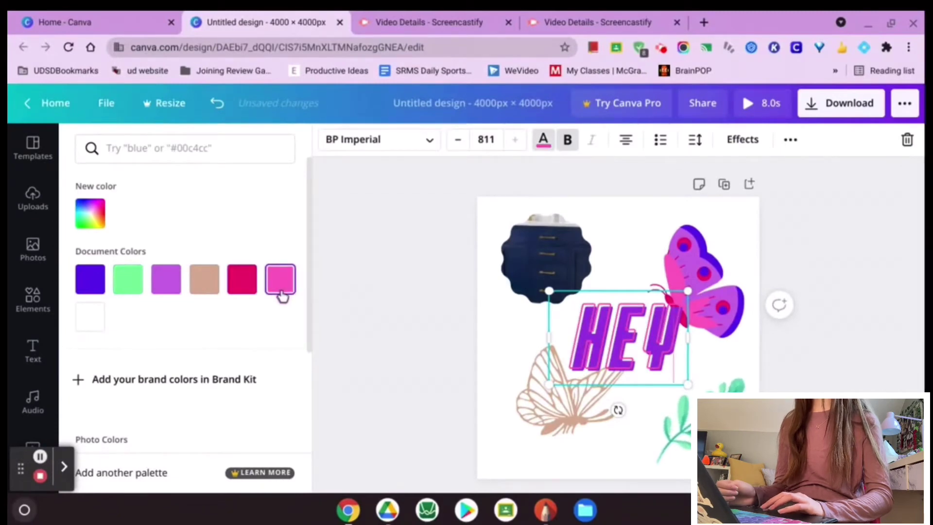
Set the HEY text's font to Anton and italicize the word.
left_click(403, 148)
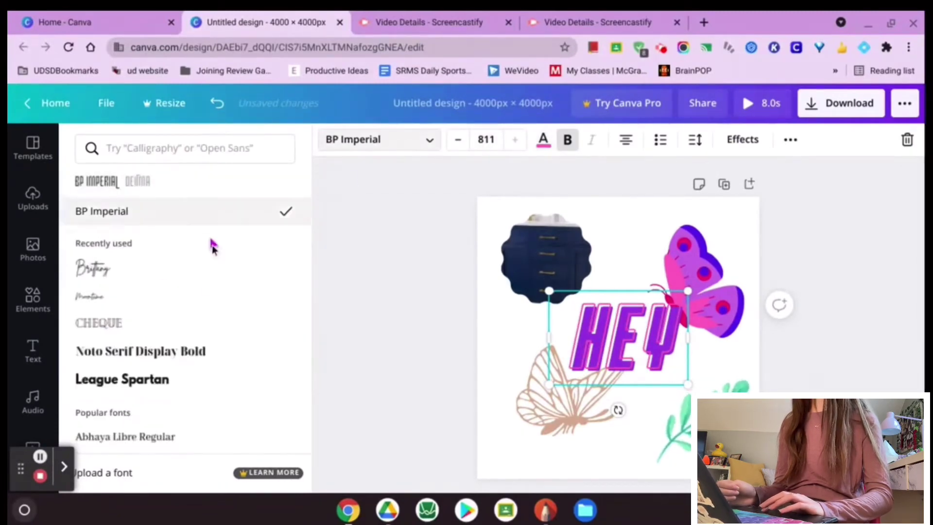
scroll(192, 336, "down", 5)
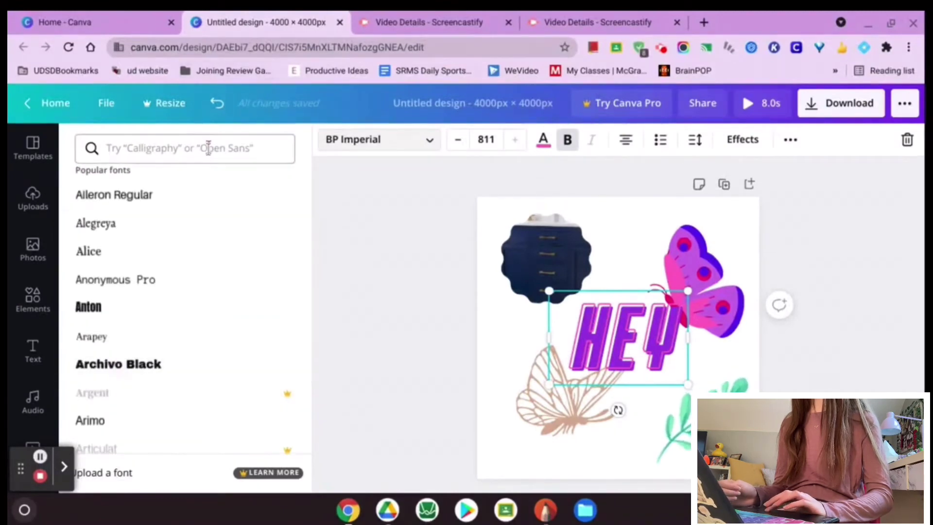
left_click(138, 318)
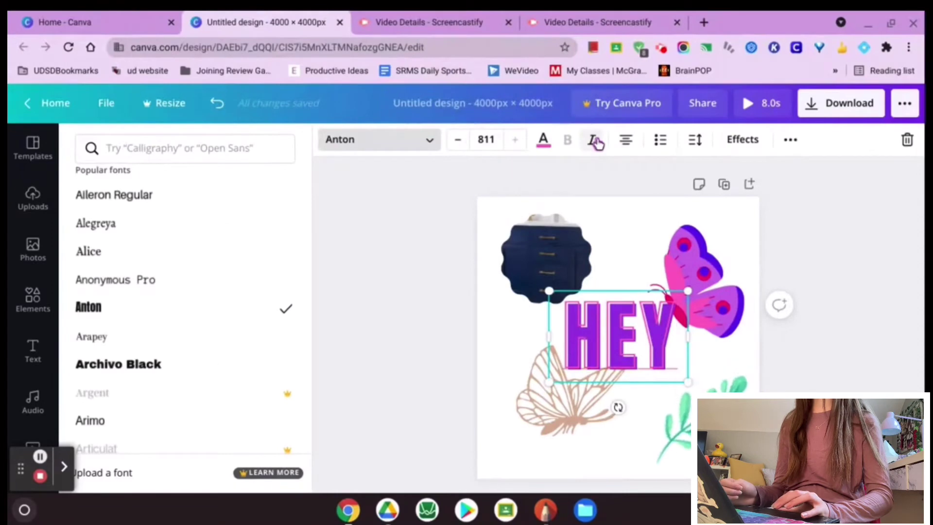
key("ctrl+a")
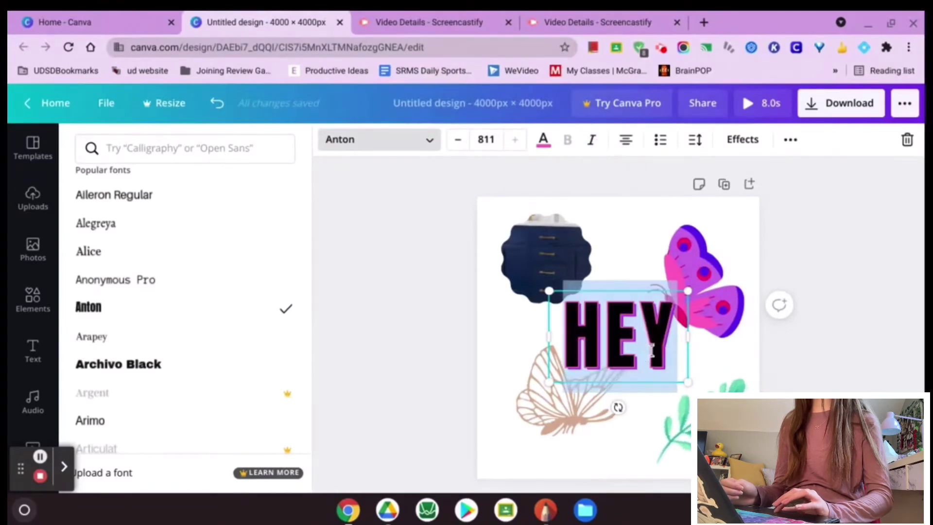
left_click(597, 142)
left_click(596, 142)
left_click(596, 142)
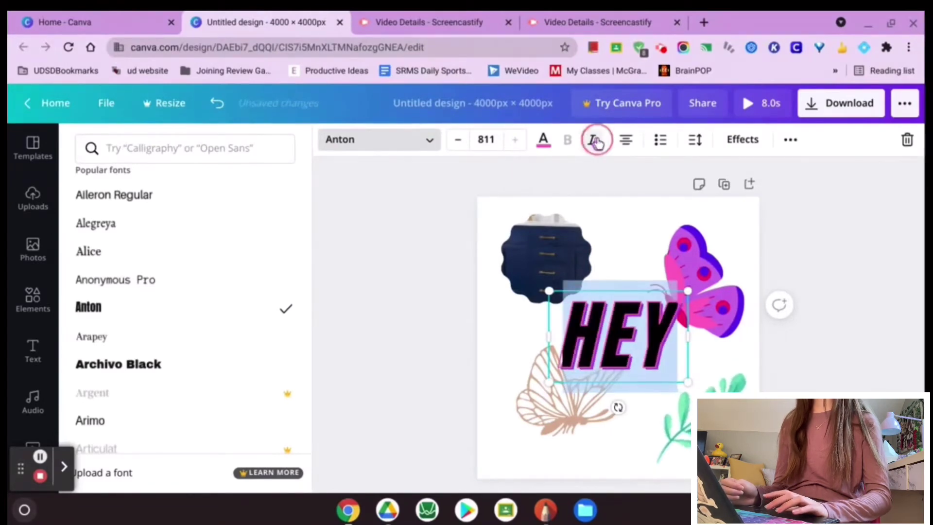
Try left and right alignment on the HEY text and return it to centered.
left_click(624, 144)
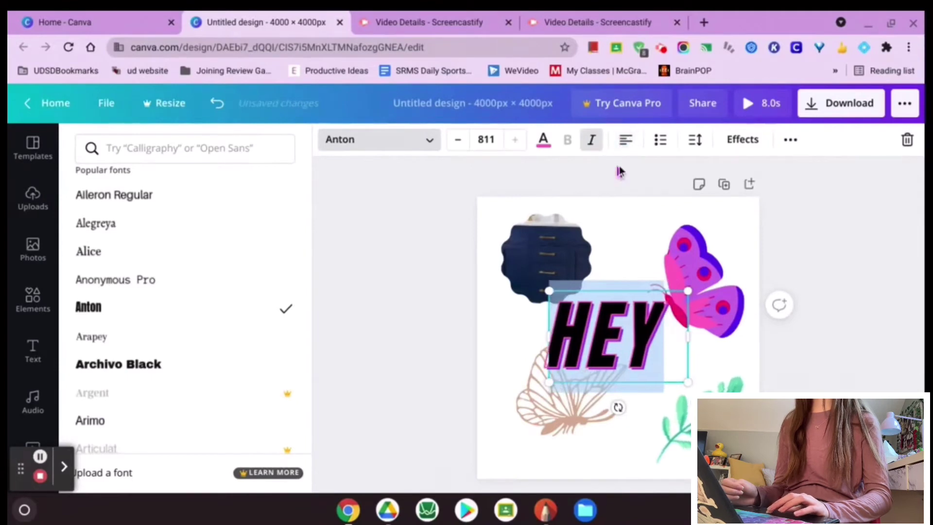
left_click(621, 144)
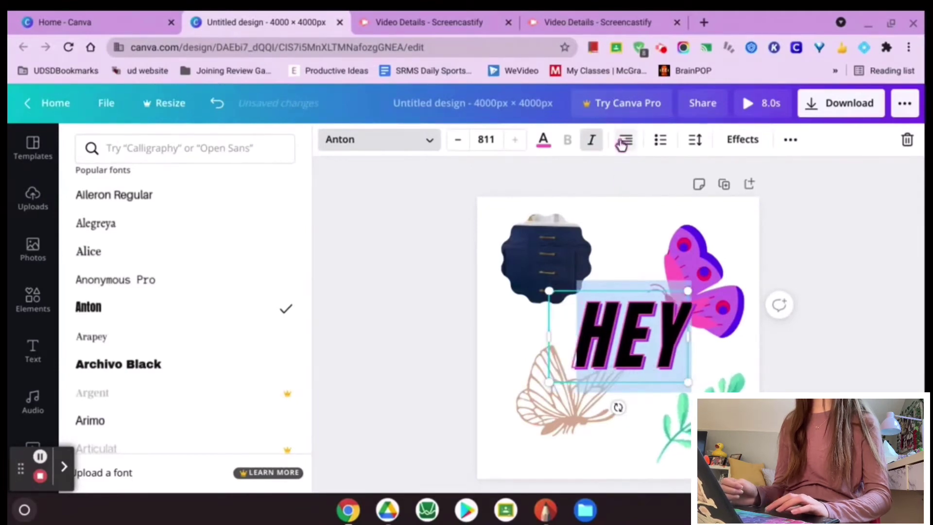
left_click(622, 144)
Try bulleted and numbered list formatting on the HEY text and turn the list off again.
left_click(667, 146)
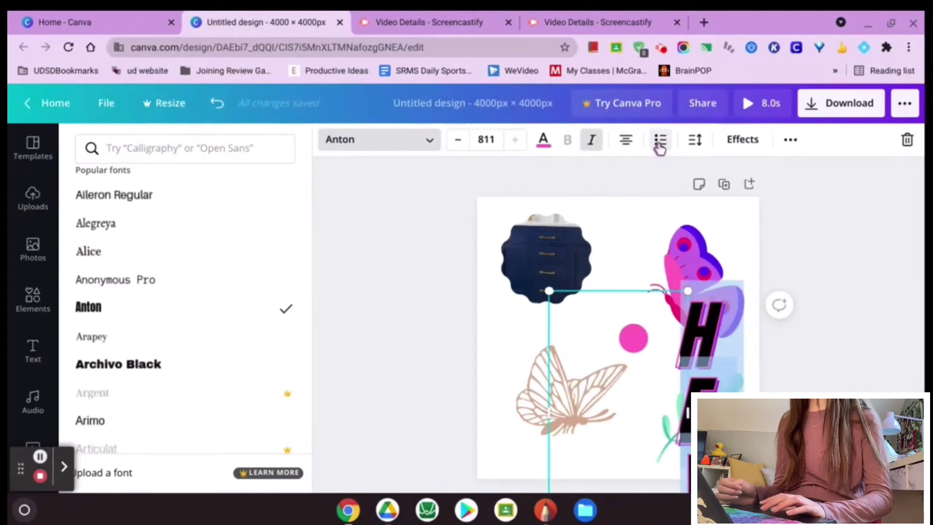
left_click(659, 144)
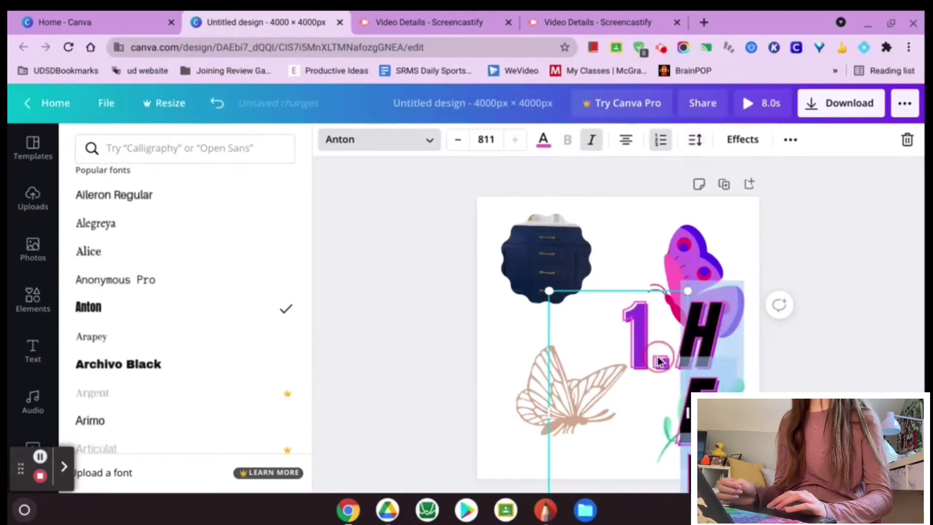
left_click(658, 136)
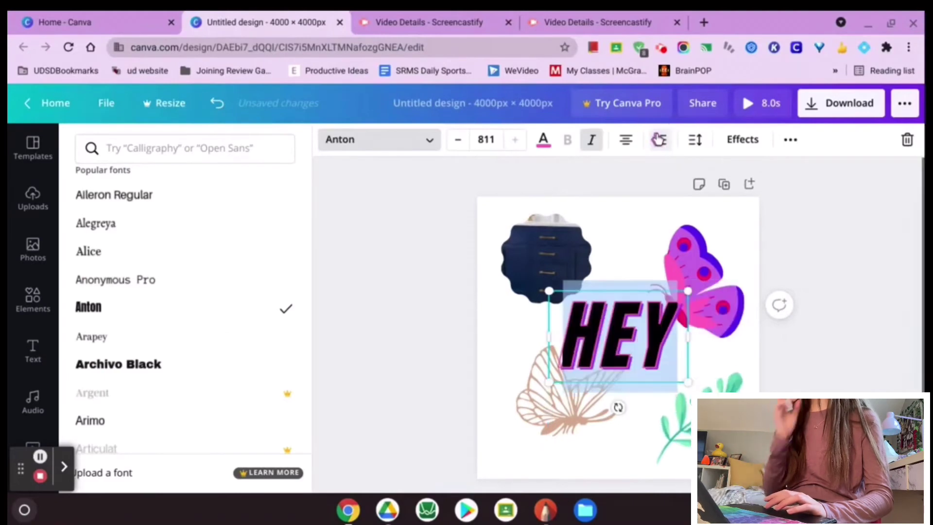
Try the Glitch and Neon text effects on the HEY text.
left_click(754, 141)
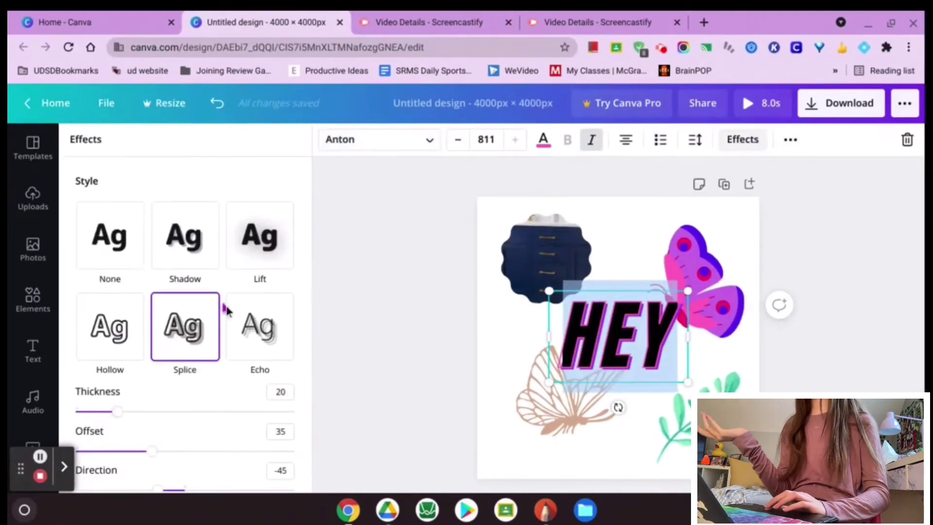
scroll(261, 351, "down", 5)
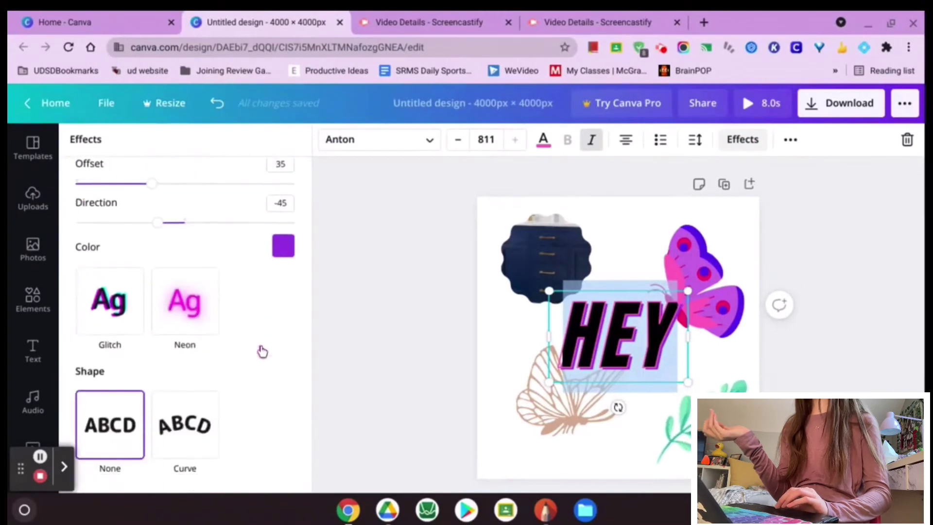
left_click(109, 321)
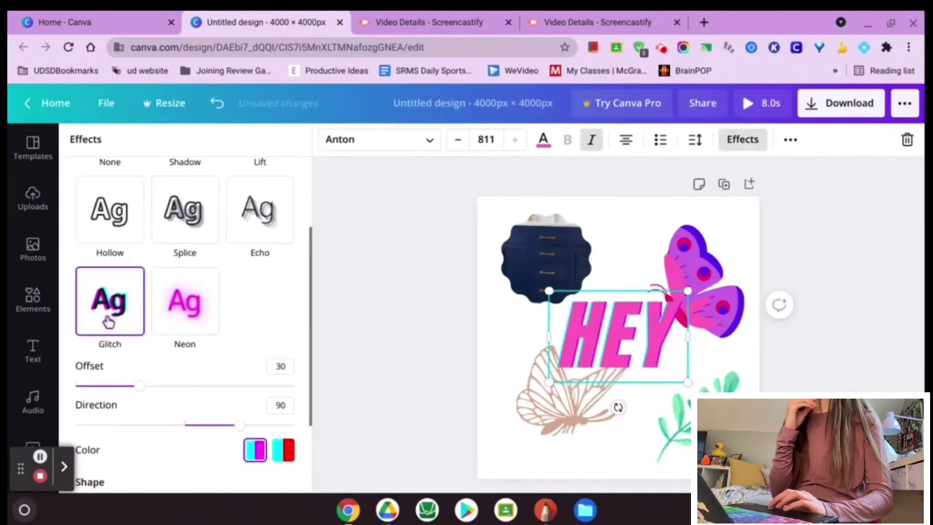
left_click(186, 321)
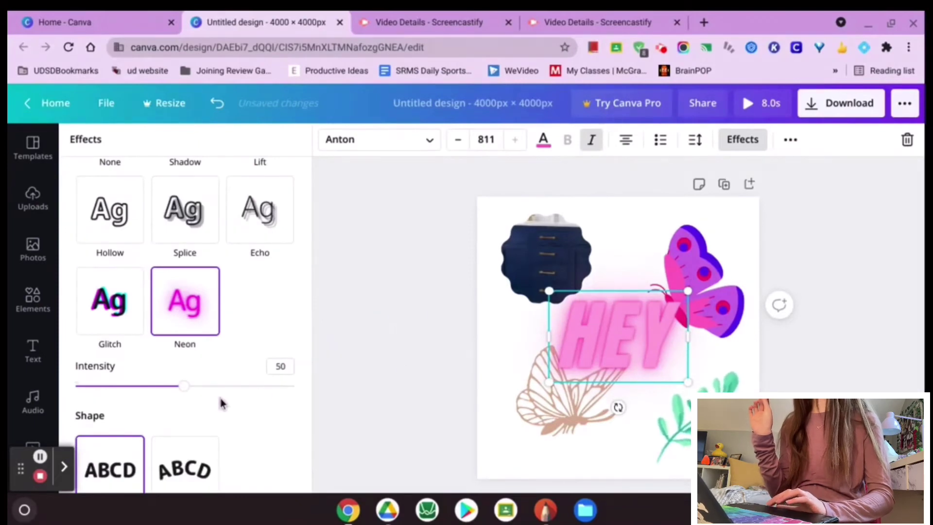
Give the HEY text the Curve shape and switch its effect style to Splice.
scroll(220, 402, "down", 1)
left_click(189, 427)
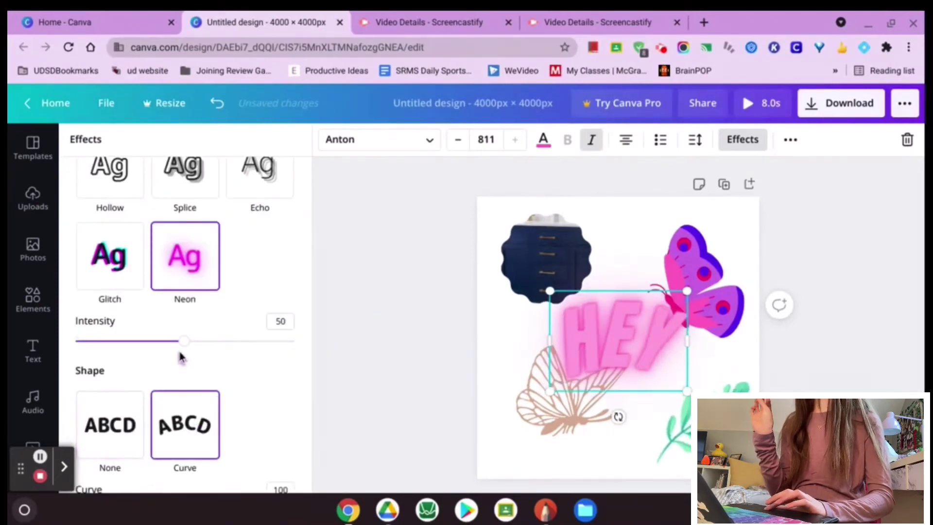
mouse_move(189, 345)
left_mouse_down()
mouse_move(237, 346)
mouse_move(189, 349)
mouse_move(204, 340)
left_mouse_up()
scroll(204, 340, "up", 2)
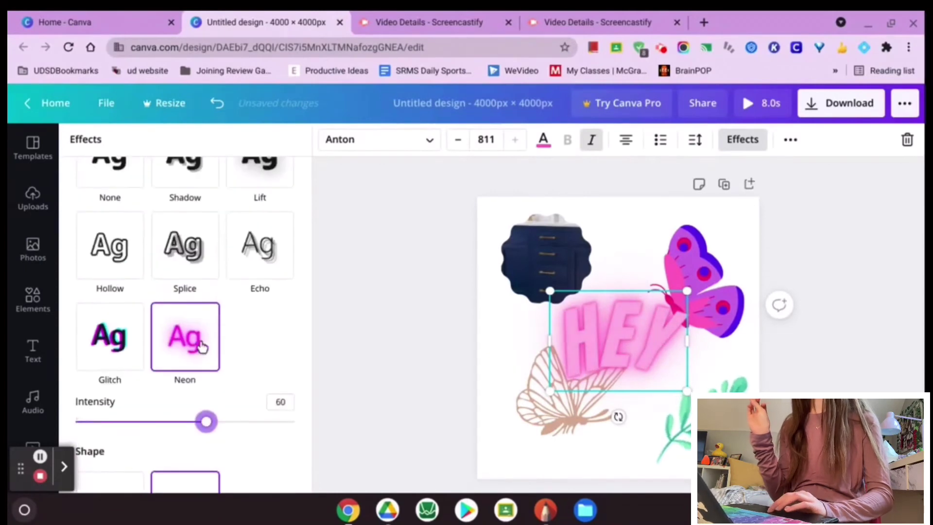
left_click(183, 265)
left_click(363, 302)
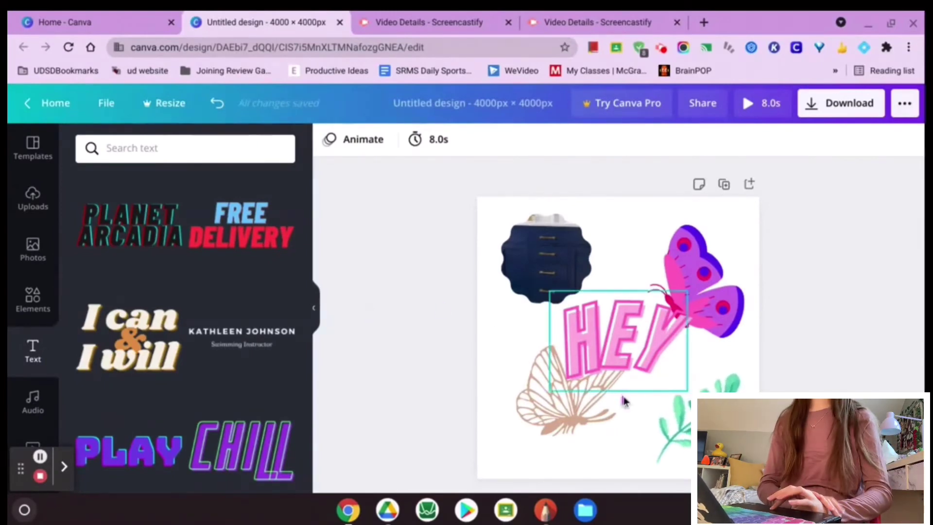
Browse the remaining font combinations and the further content categories down to Folders.
scroll(266, 342, "down", 8)
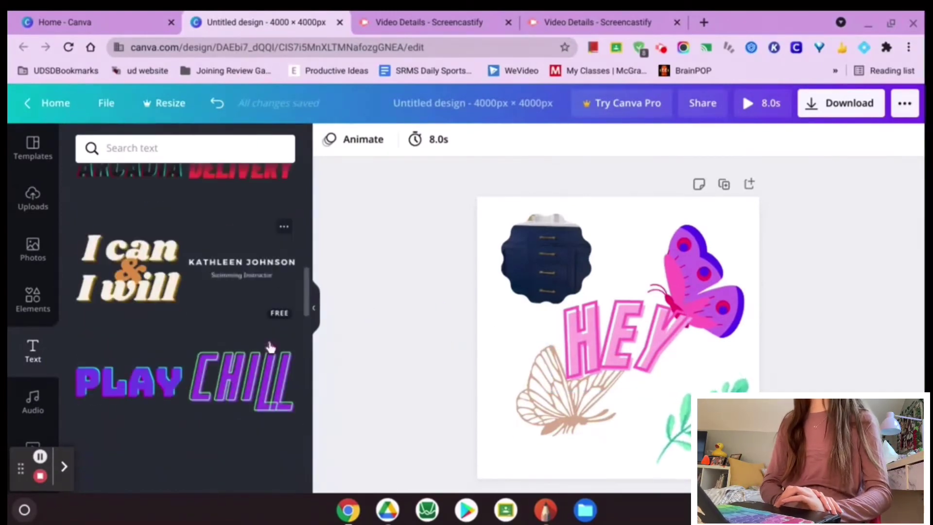
scroll(268, 345, "down", 10)
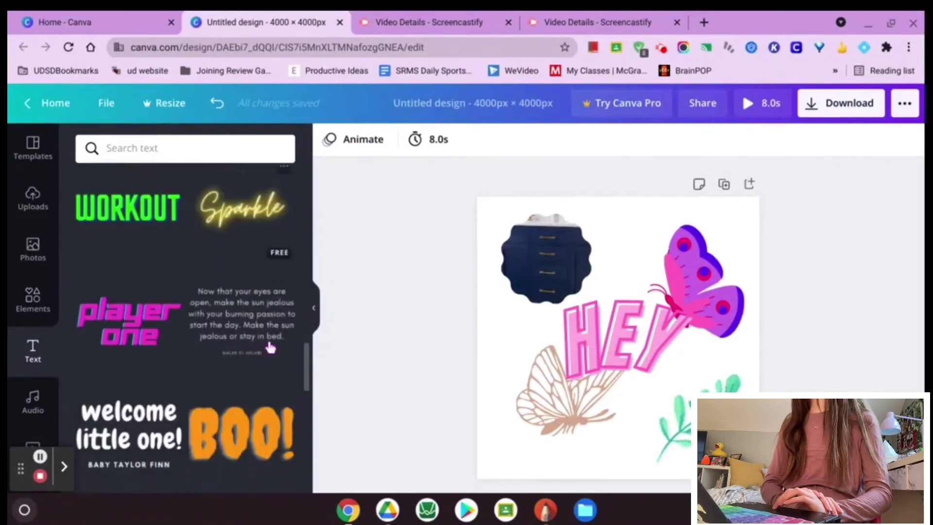
scroll(267, 346, "down", 10)
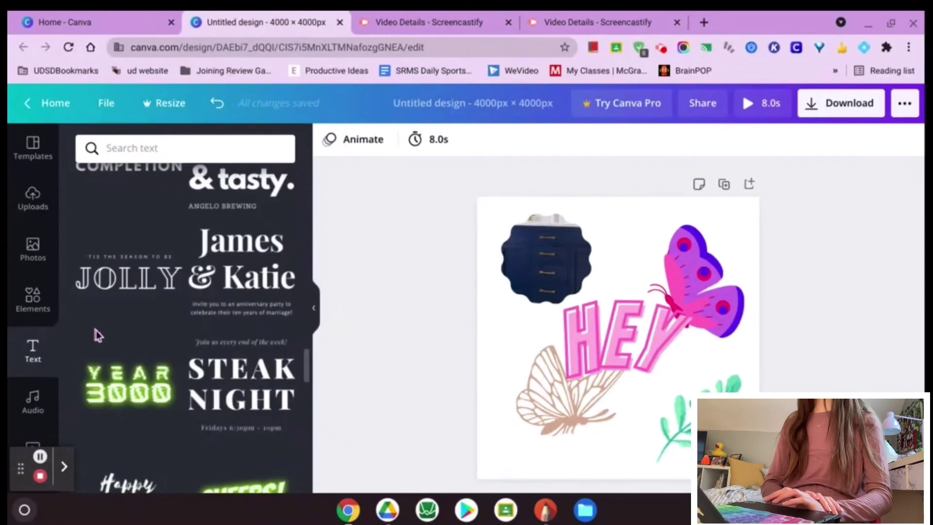
scroll(29, 403, "down", 3)
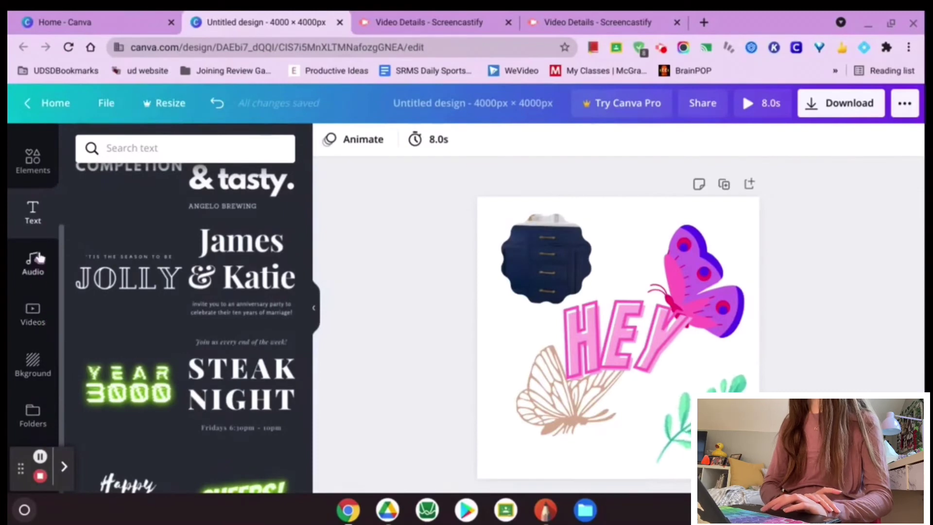
scroll(32, 321, "up", 3)
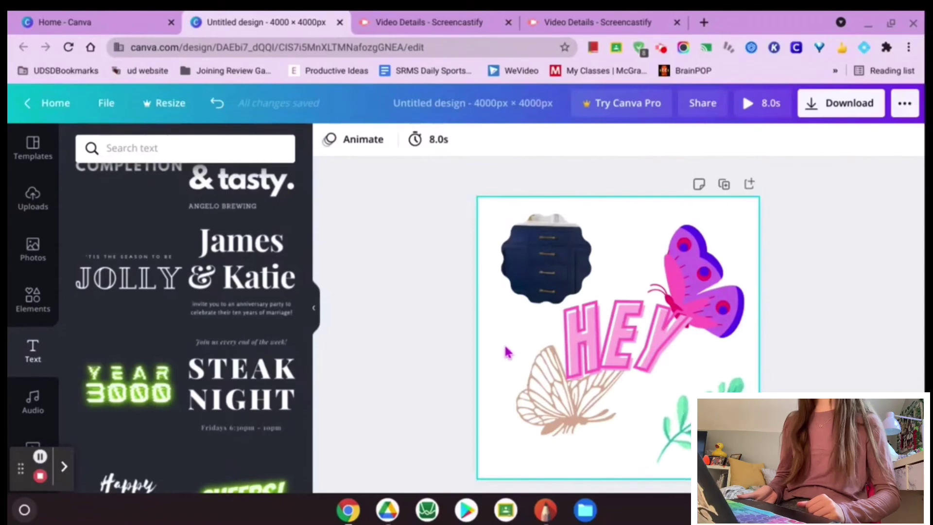
Try purple, pink and light blue from the default colors as the page background.
left_click(522, 328)
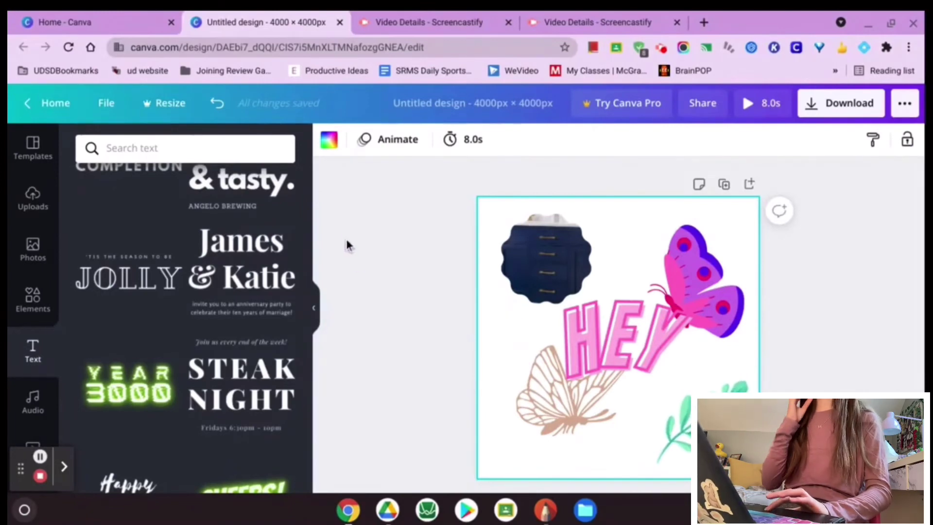
left_click(329, 140)
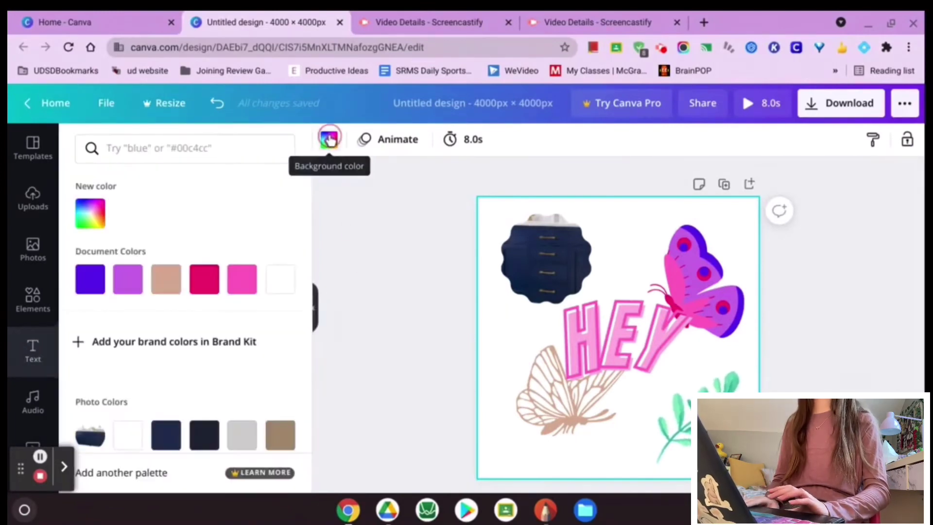
scroll(225, 294, "down", 1)
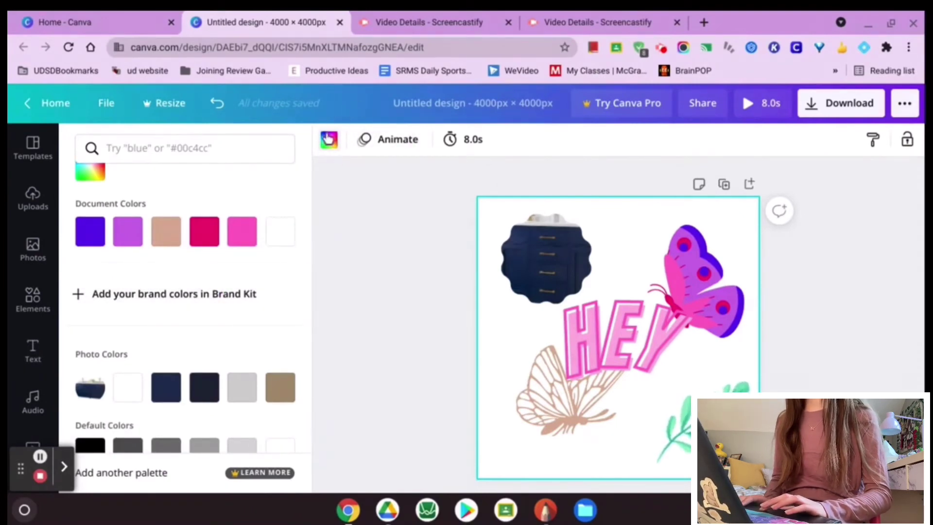
scroll(175, 329, "down", 3)
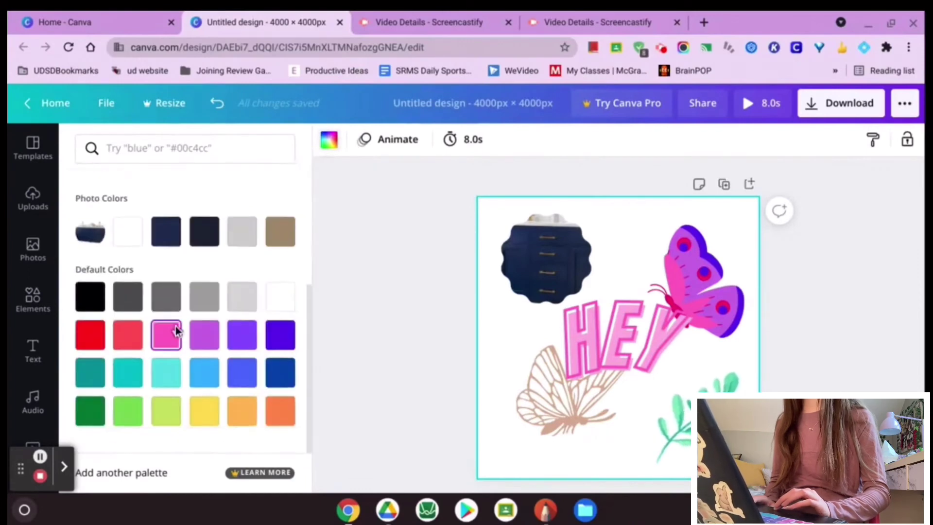
left_click(208, 344)
left_click(156, 334)
left_click(202, 385)
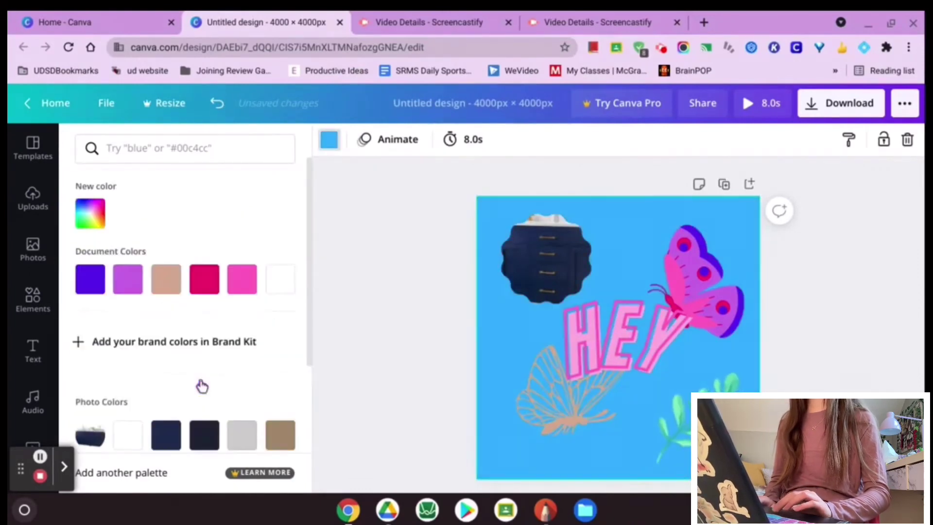
Try the purple, dark violet, crimson and pink document colors as the page background and return it to white.
left_click(140, 287)
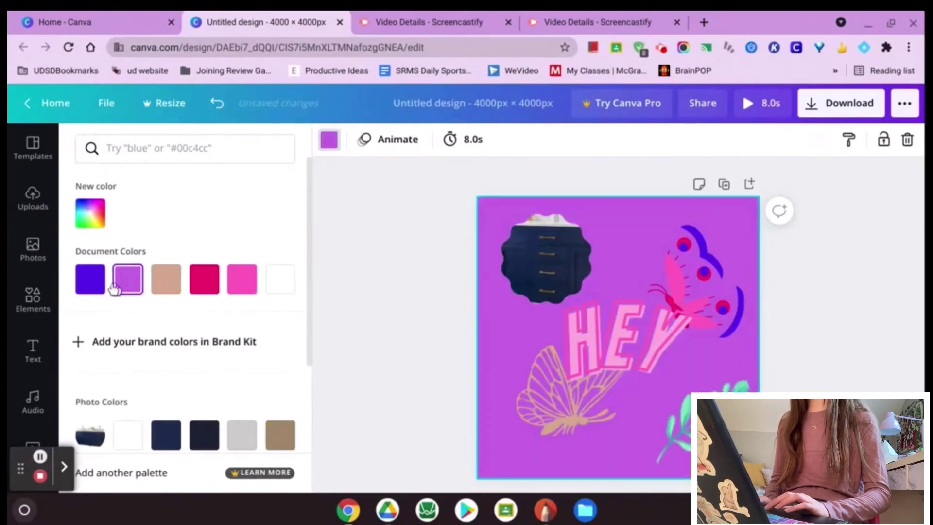
left_click(97, 285)
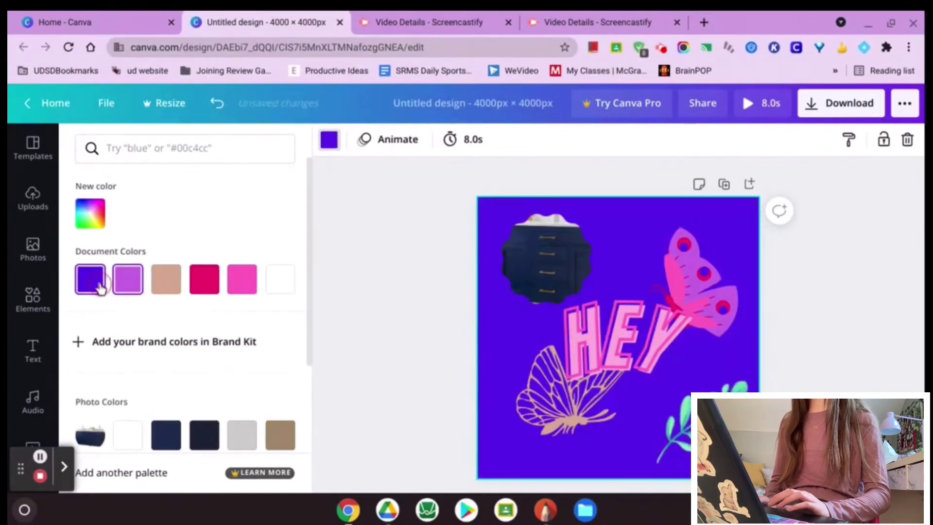
left_click(214, 290)
left_click(242, 286)
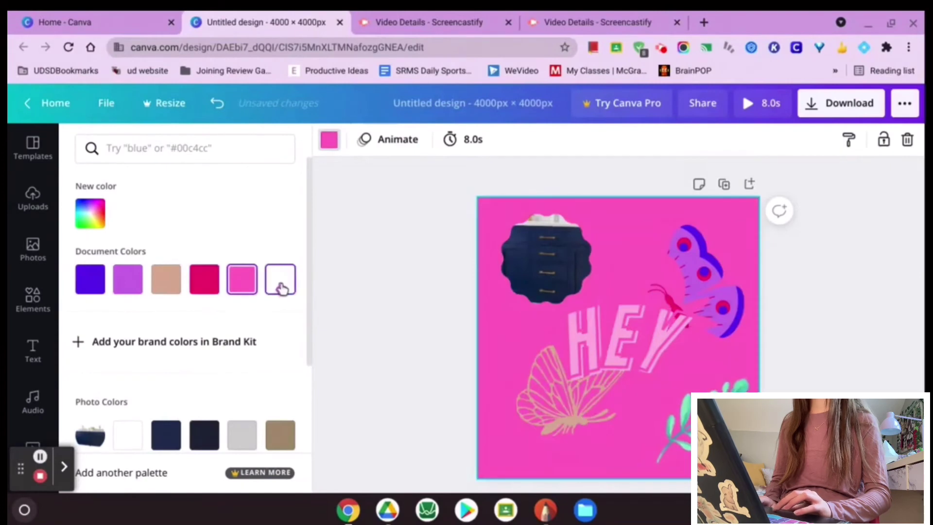
left_click(281, 284)
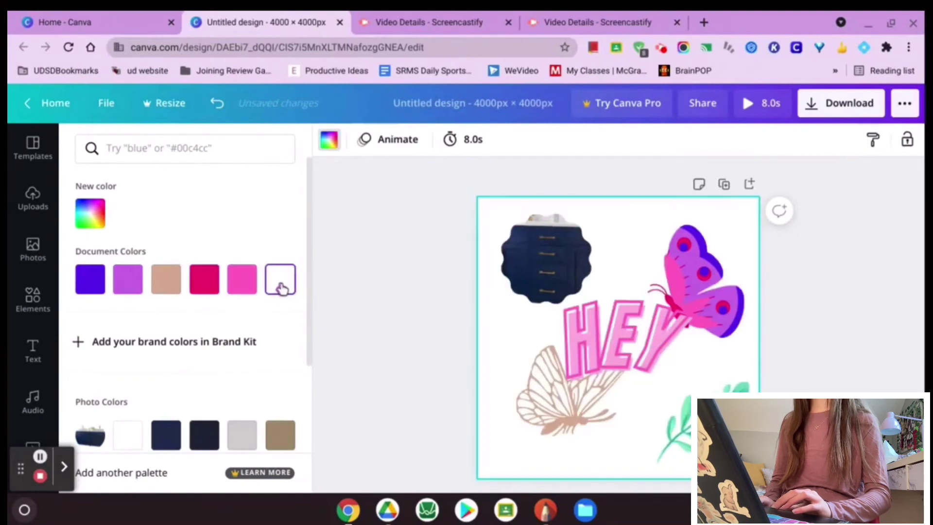
Set the page background to a custom dusty rose, about #C88585.
left_click(90, 213)
left_click_drag(183, 285, 150, 265)
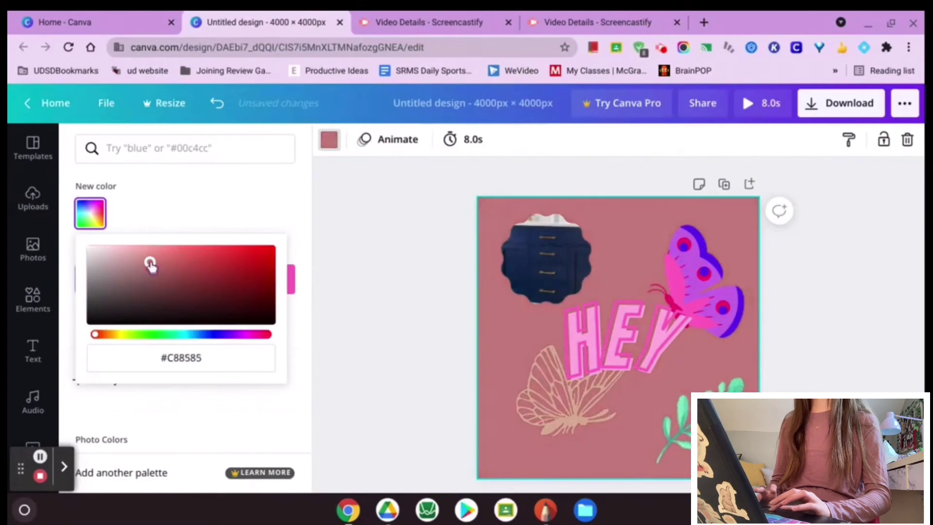
left_click(411, 315)
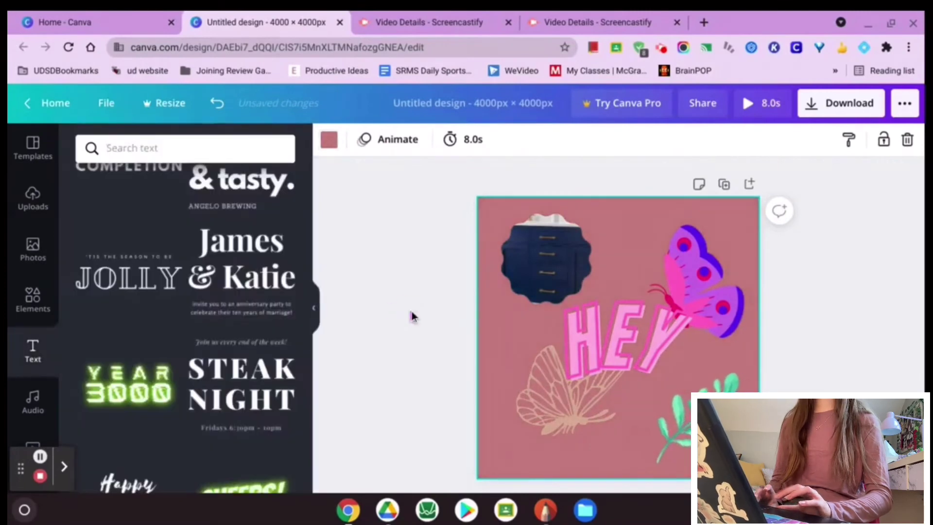
Try the uploaded chrome faucet photo as the page background without keeping it.
left_click(26, 261)
left_click(32, 200)
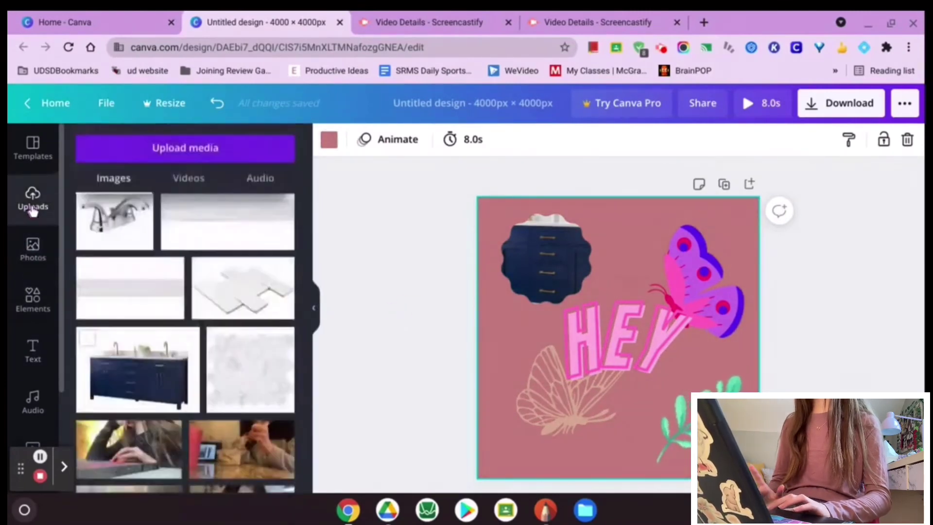
scroll(214, 318, "down", 1)
scroll(223, 321, "up", 2)
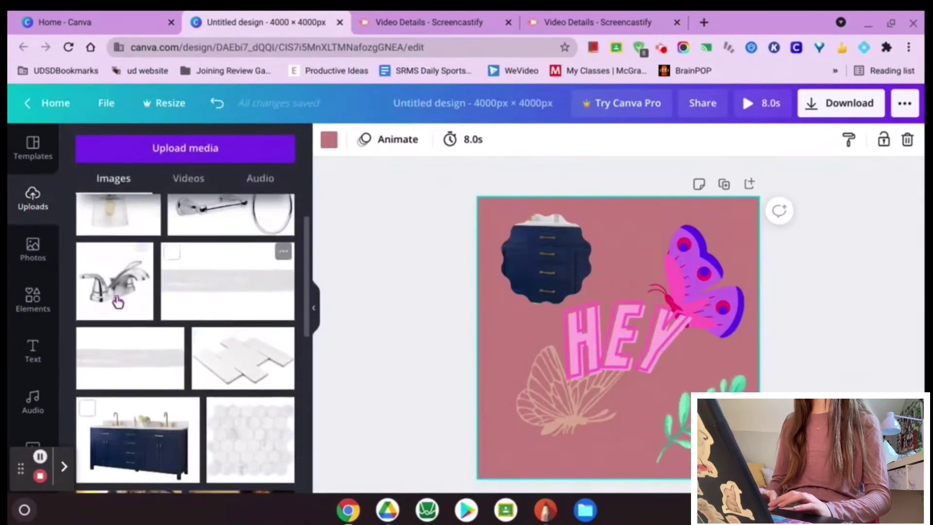
left_click_drag(135, 289, 492, 309)
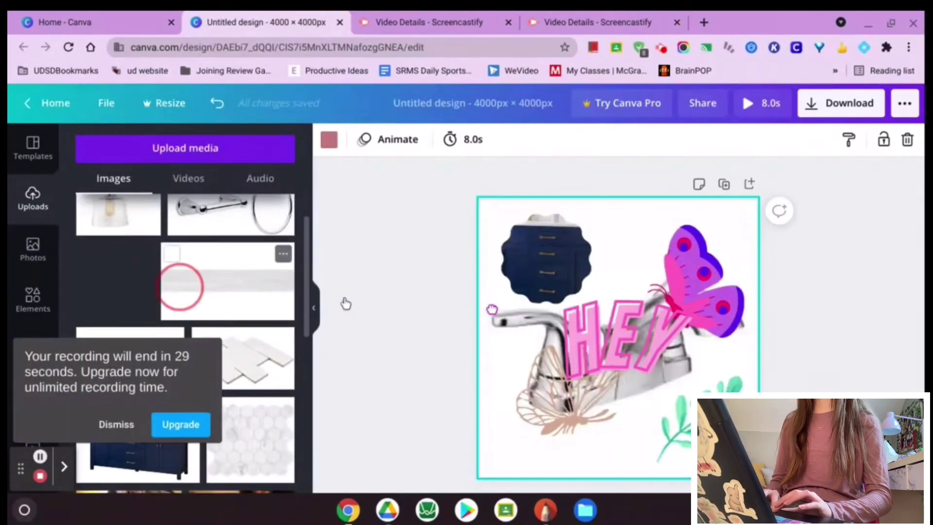
left_click_drag(346, 304, 114, 284)
left_click(654, 357)
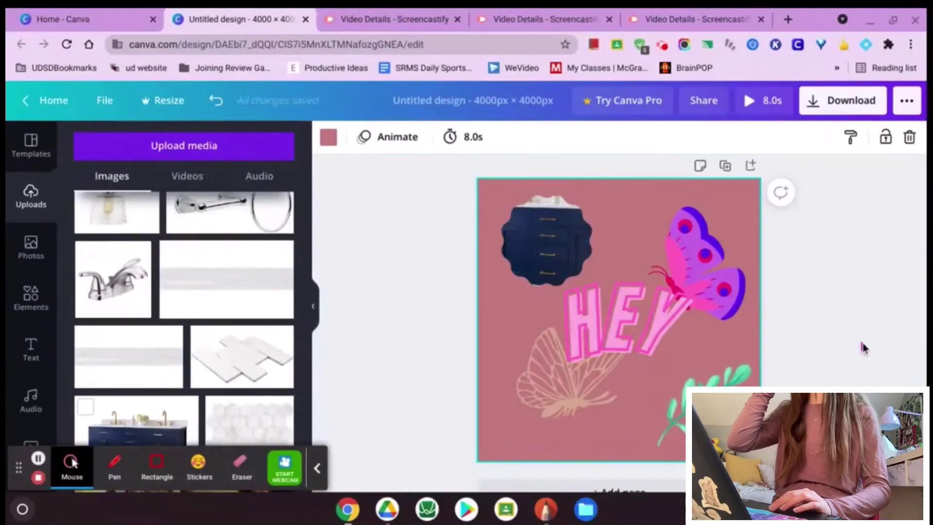
Duplicate the finished page with the HEY text and butterflies.
scroll(862, 348, "down", 2)
scroll(864, 347, "up", 3)
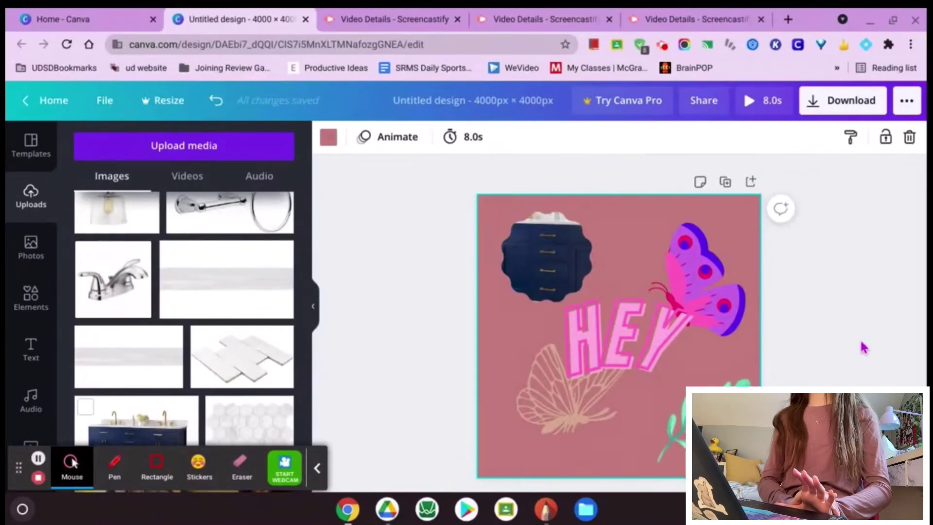
left_click(725, 182)
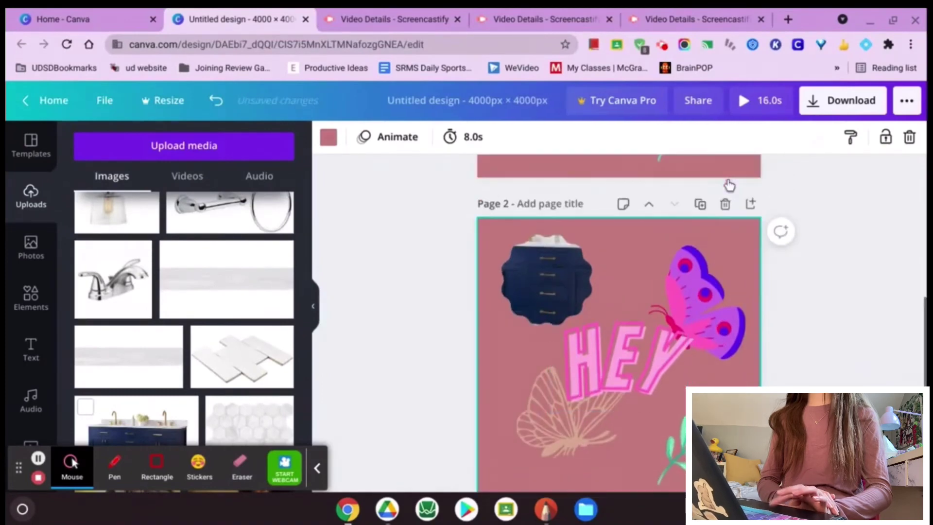
Change the duplicated page's background to the crimson document color.
scroll(623, 345, "down", 2)
left_click(519, 295)
left_click(504, 279)
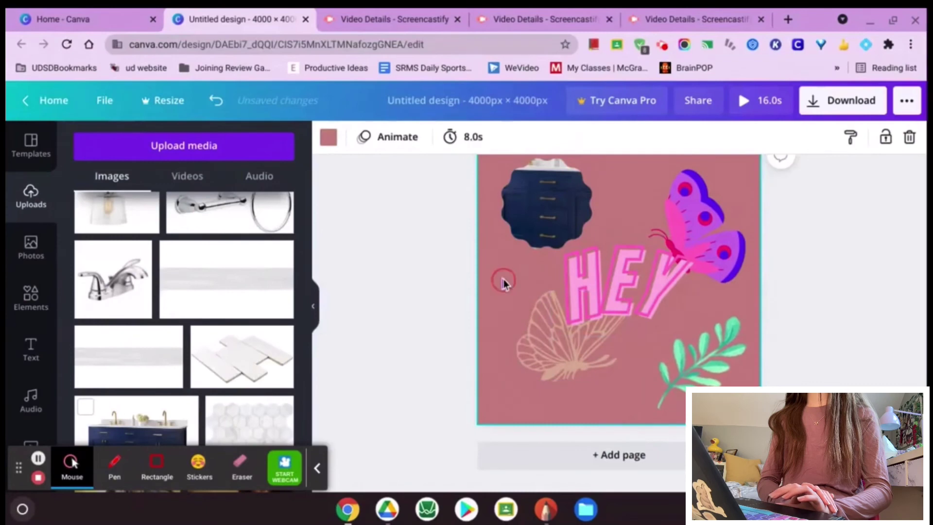
left_click(328, 138)
left_click(240, 277)
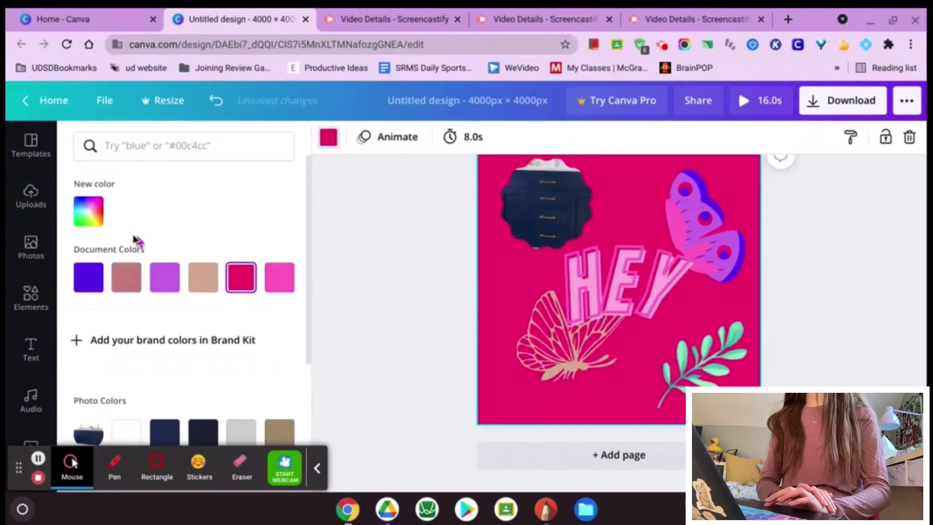
left_click(367, 305)
Compare the original page with its crimson duplicate and add a blank third page after them.
scroll(421, 329, "up", 4)
scroll(421, 328, "up", 3)
scroll(420, 329, "down", 6)
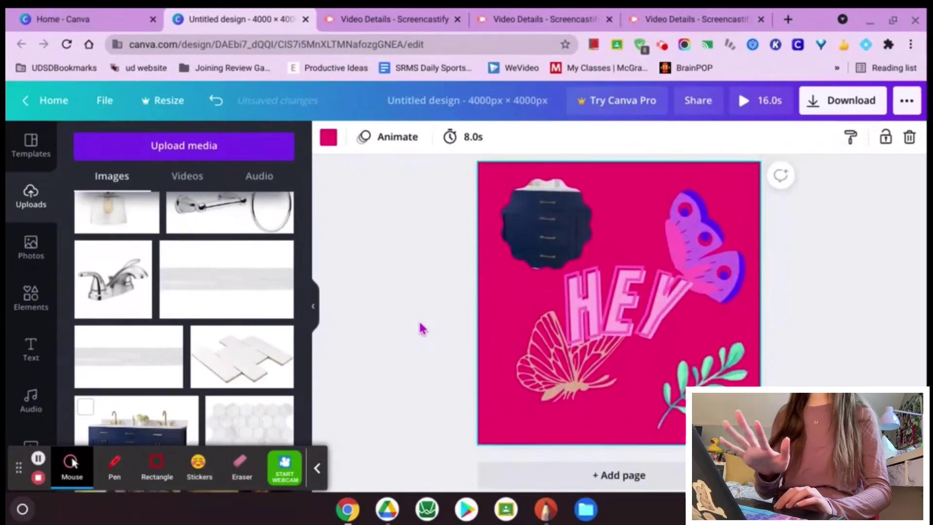
scroll(421, 328, "up", 6)
left_click(421, 328)
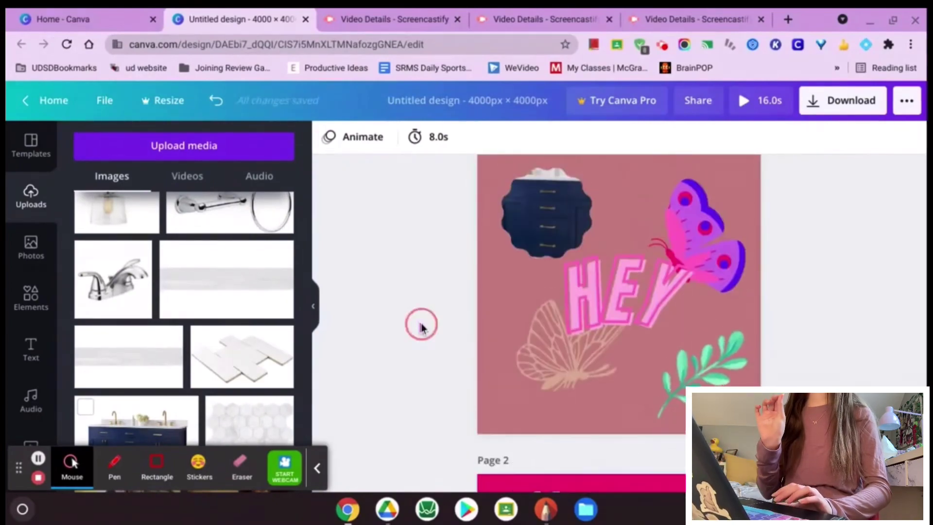
scroll(421, 327, "down", 6)
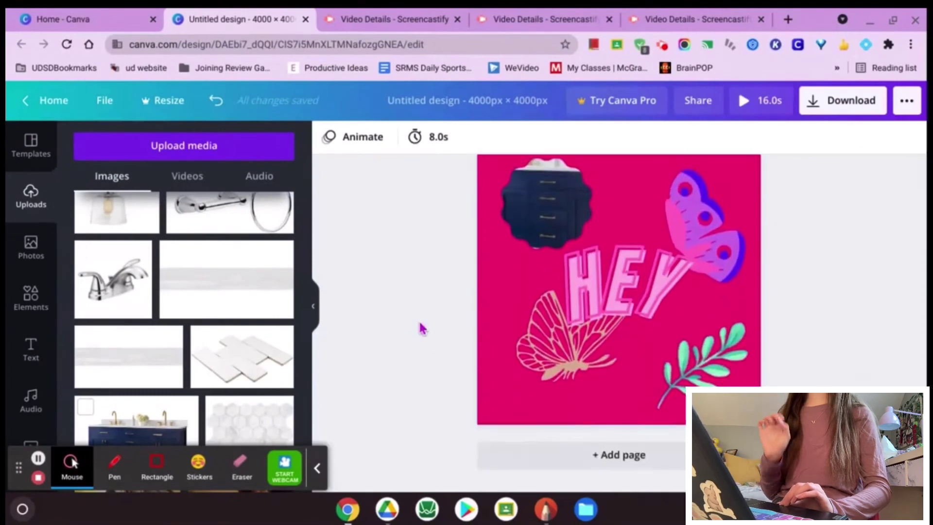
left_click(590, 465)
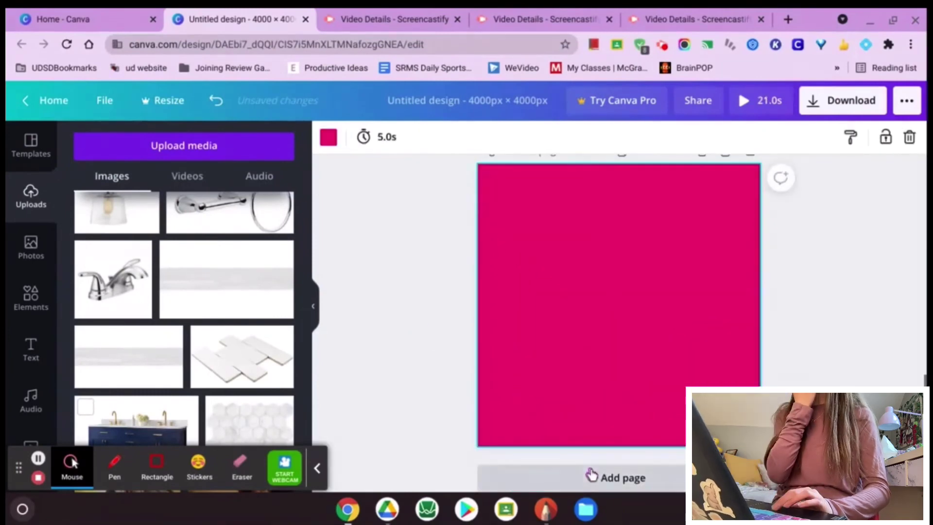
Look through all three pages of the design, from the dusty rose first page to the blank last page.
scroll(652, 433, "up", 5)
scroll(651, 433, "up", 5)
scroll(590, 381, "down", 10)
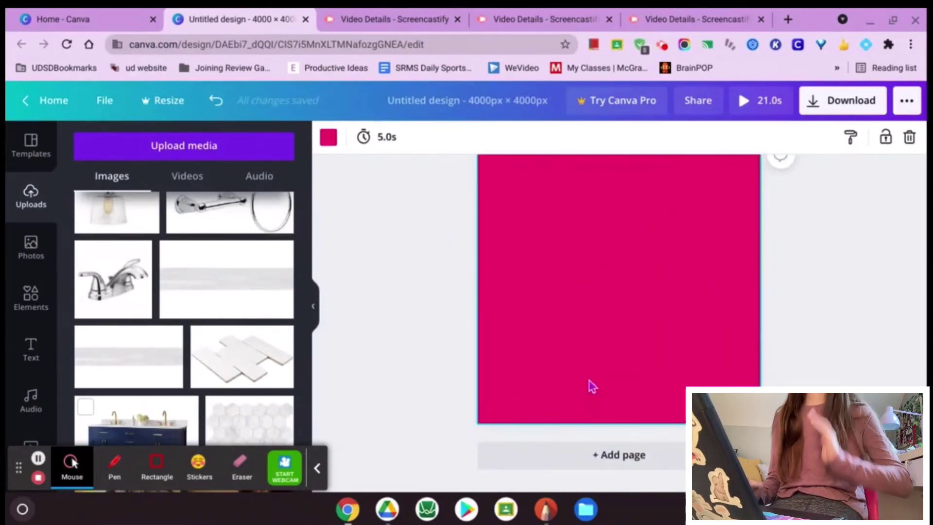
scroll(590, 381, "up", 10)
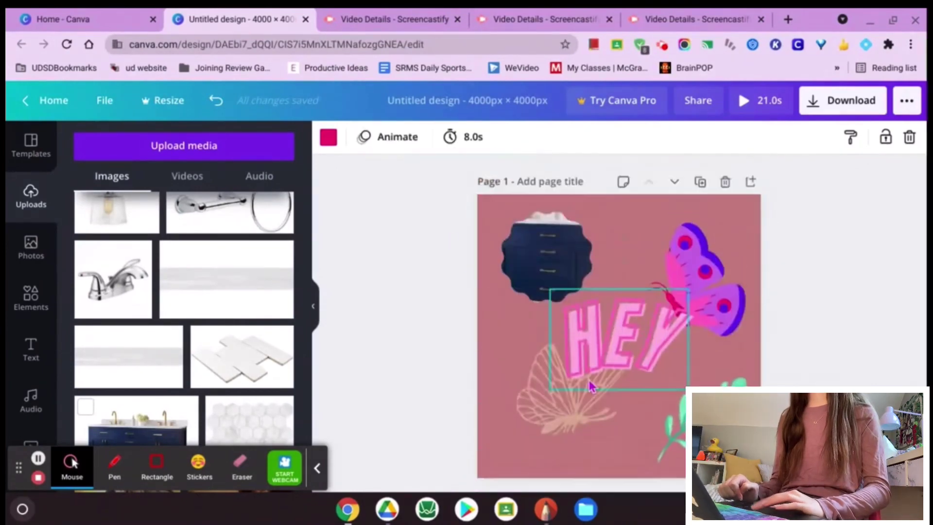
scroll(589, 380, "down", 10)
scroll(589, 380, "up", 10)
scroll(589, 380, "down", 10)
scroll(589, 384, "up", 10)
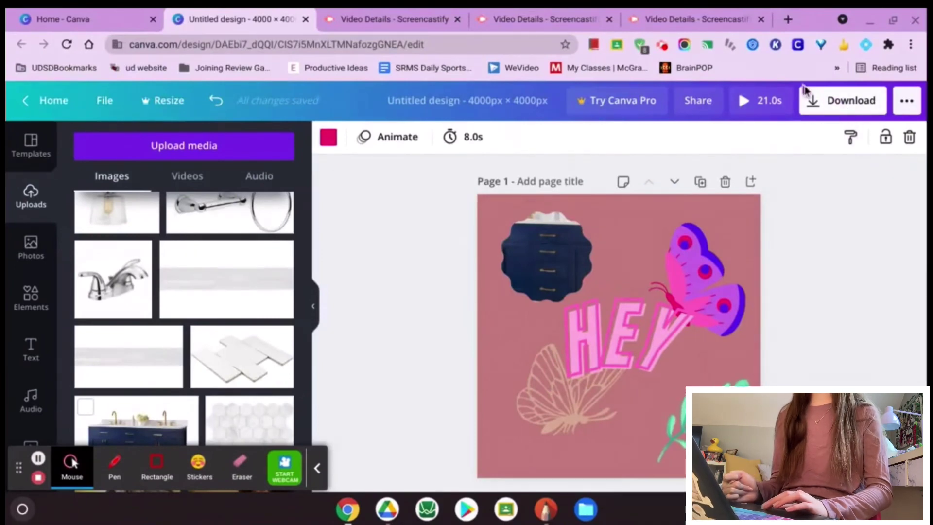
Open the download settings and limit the page selection to Page 1.
left_click(835, 104)
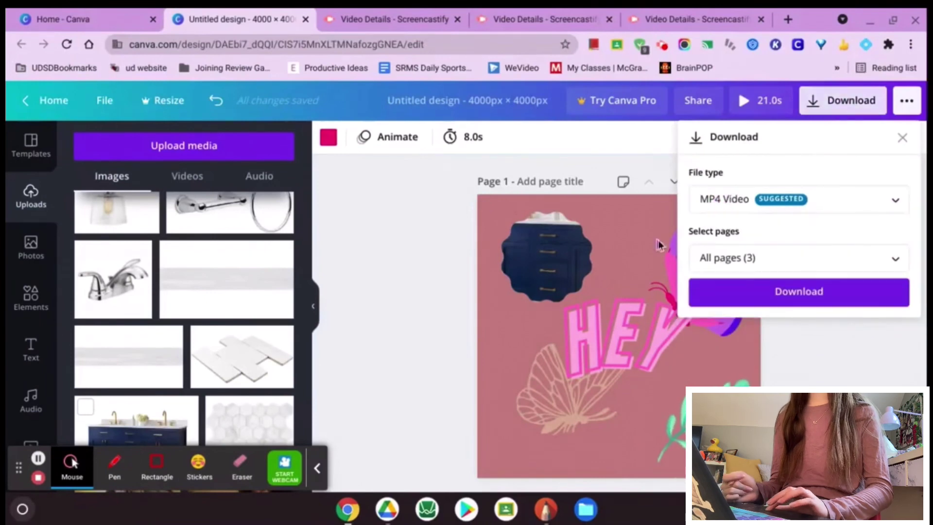
left_click(773, 264)
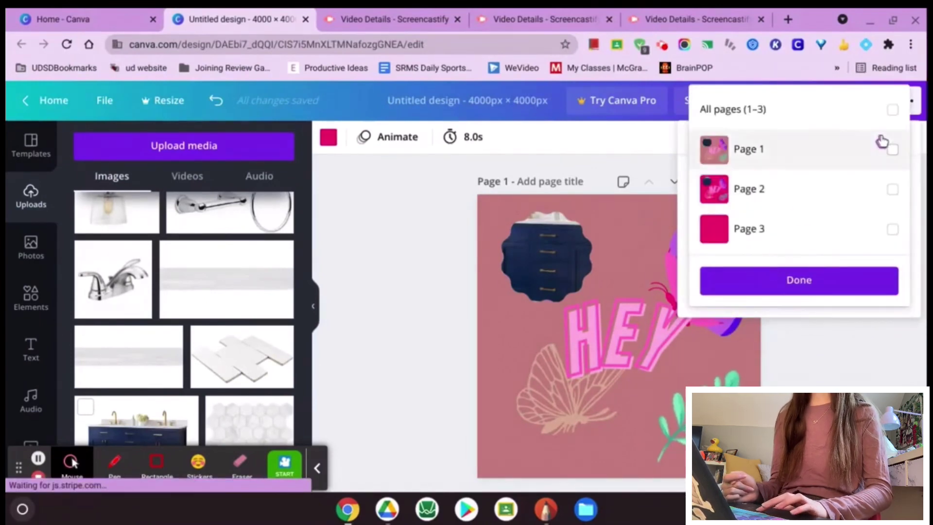
left_click(893, 152)
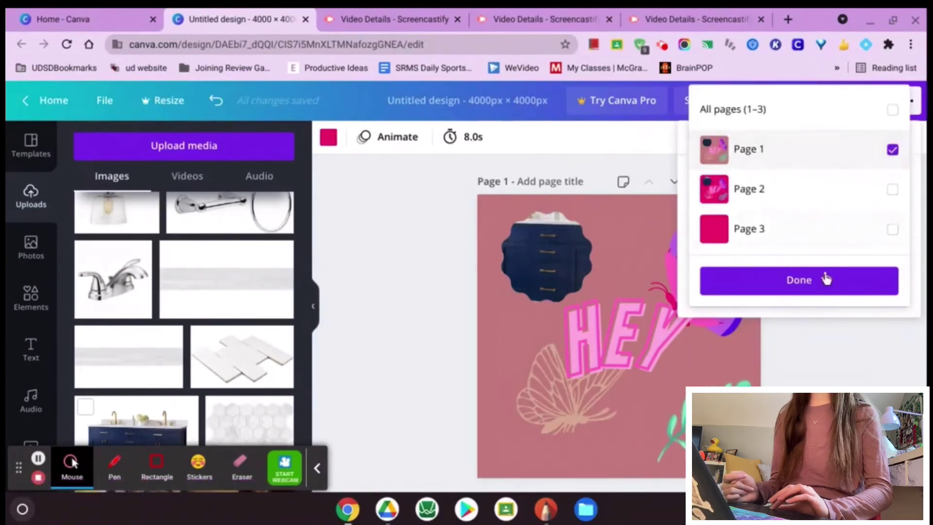
left_click(785, 287)
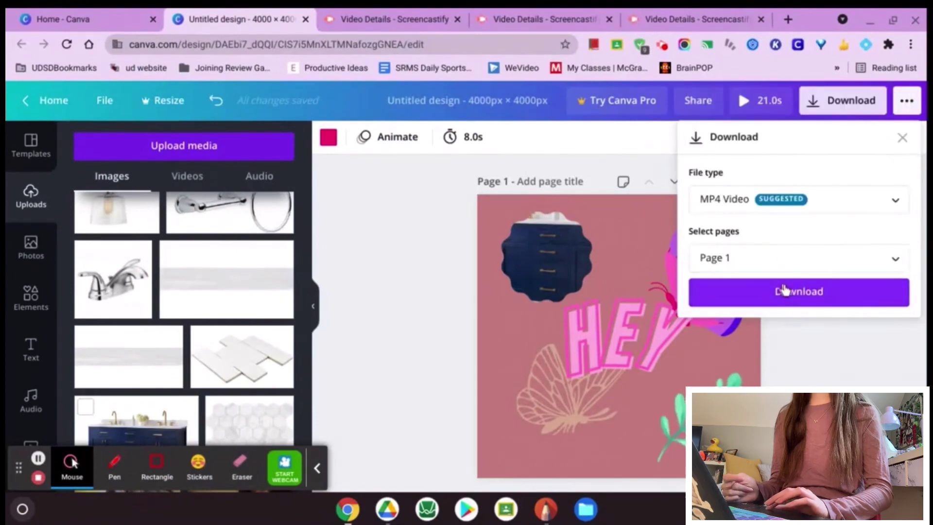
Review the available download formats and set the file type to PNG.
left_click(750, 211)
scroll(759, 260, "up", 1)
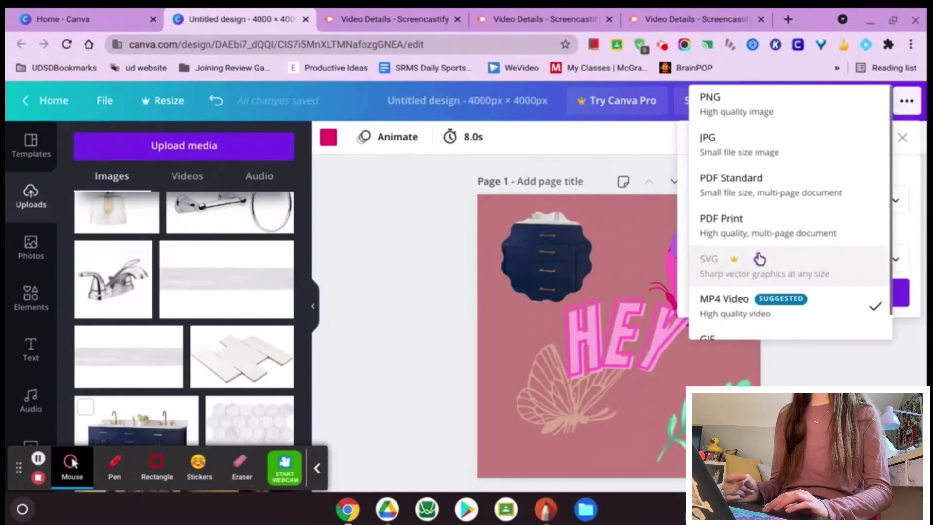
scroll(759, 259, "down", 1)
scroll(759, 259, "up", 1)
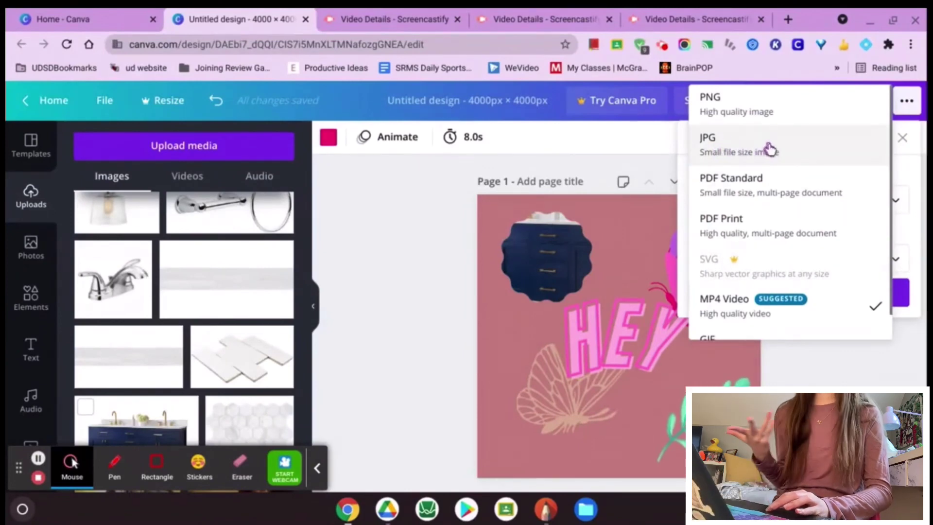
left_click(776, 110)
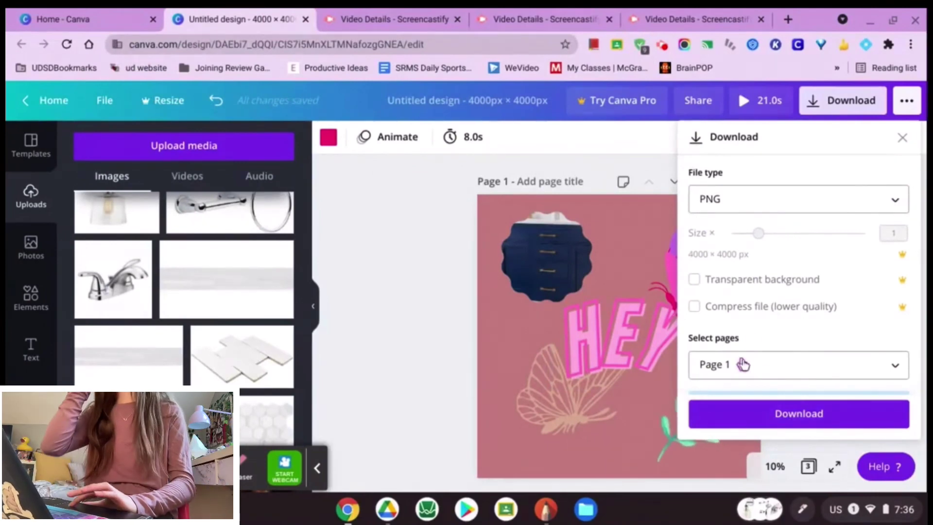
Browse the publishing and sharing options for the design, from social media and cloud storage to the connected apps.
left_click(907, 100)
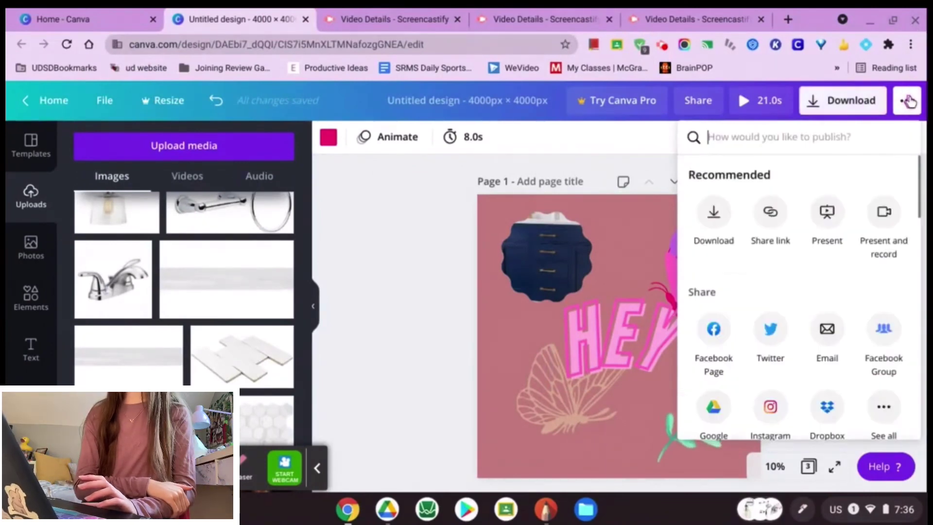
scroll(816, 245, "down", 3)
scroll(815, 247, "down", 15)
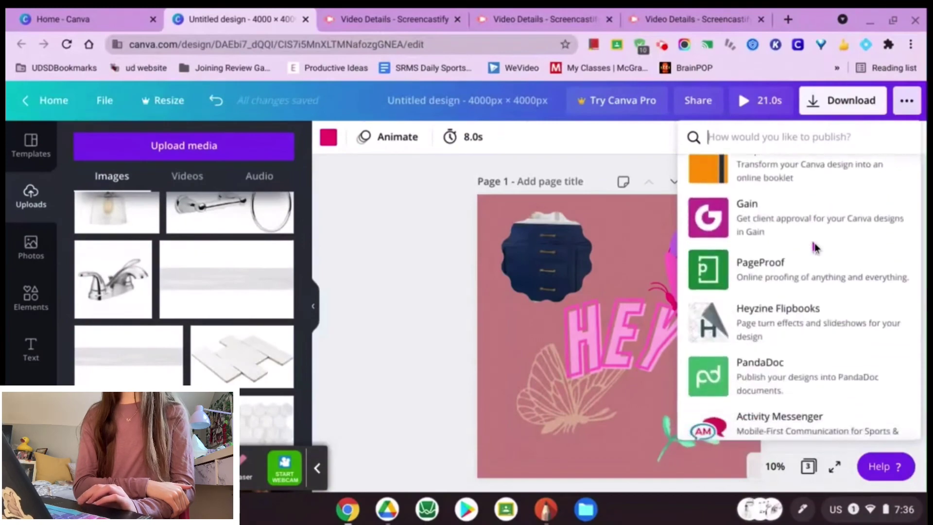
scroll(815, 247, "up", 8)
scroll(815, 246, "up", 10)
scroll(815, 246, "down", 1)
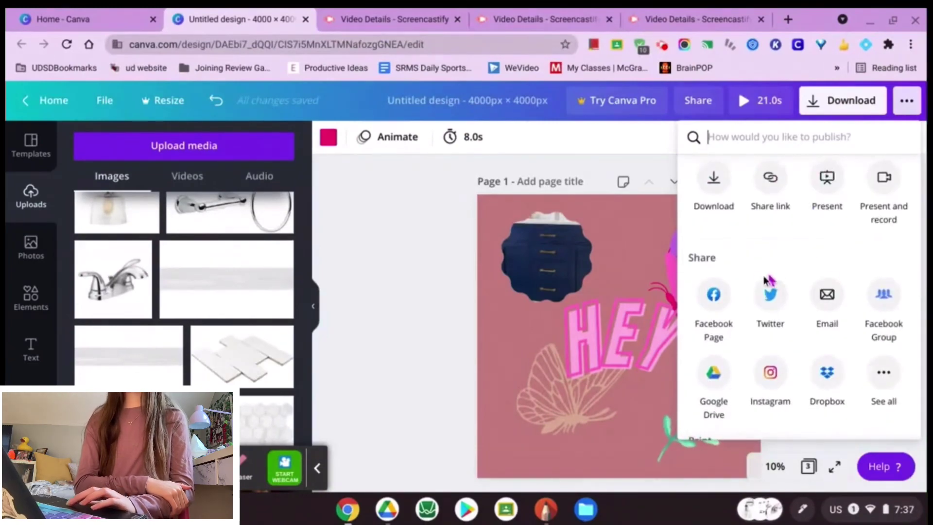
scroll(844, 359, "up", 1)
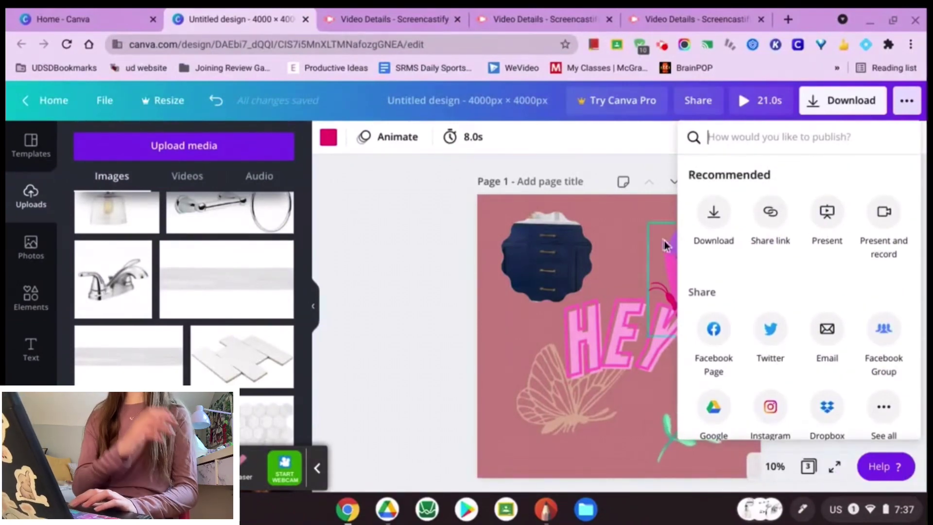
left_click(468, 273)
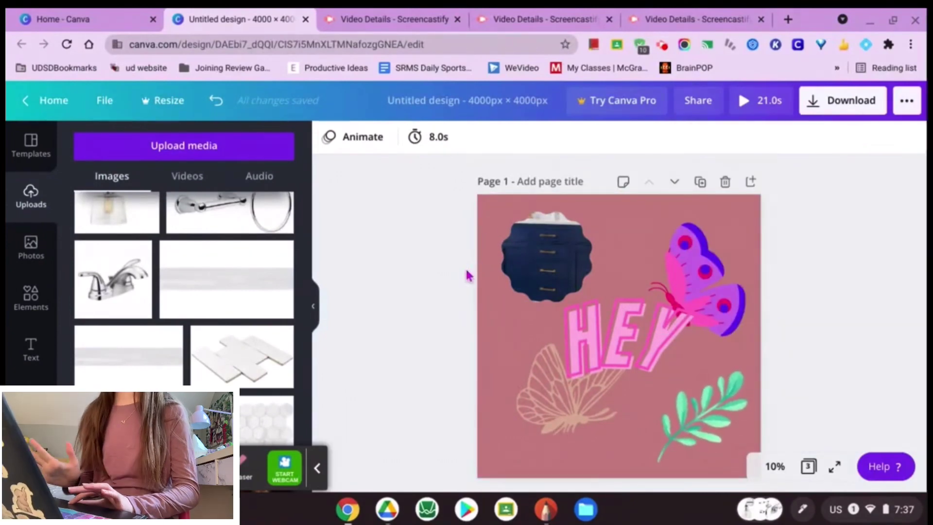
Rename the design as Title.
left_click(486, 101)
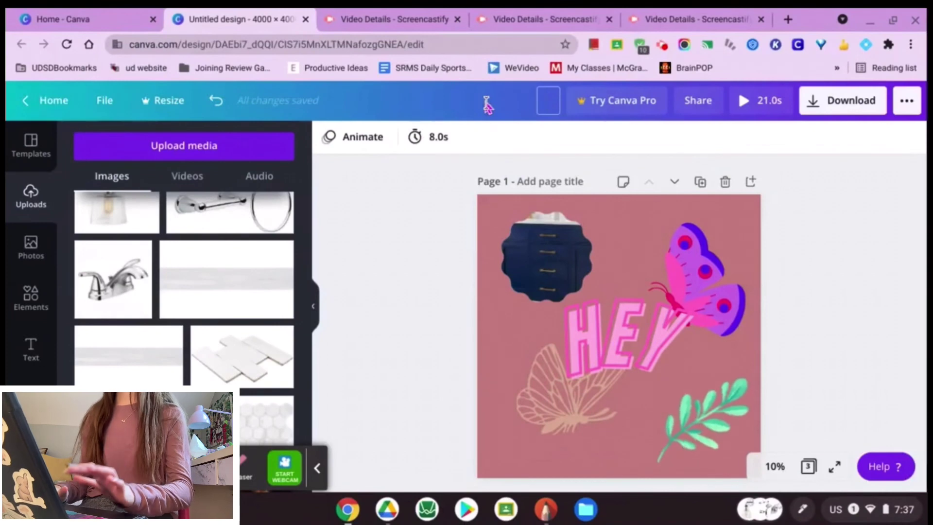
key("Return")
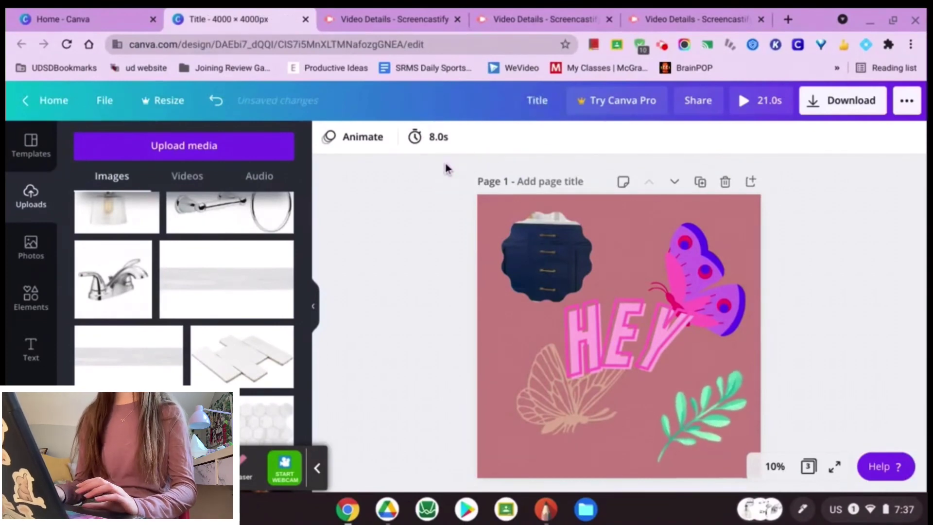